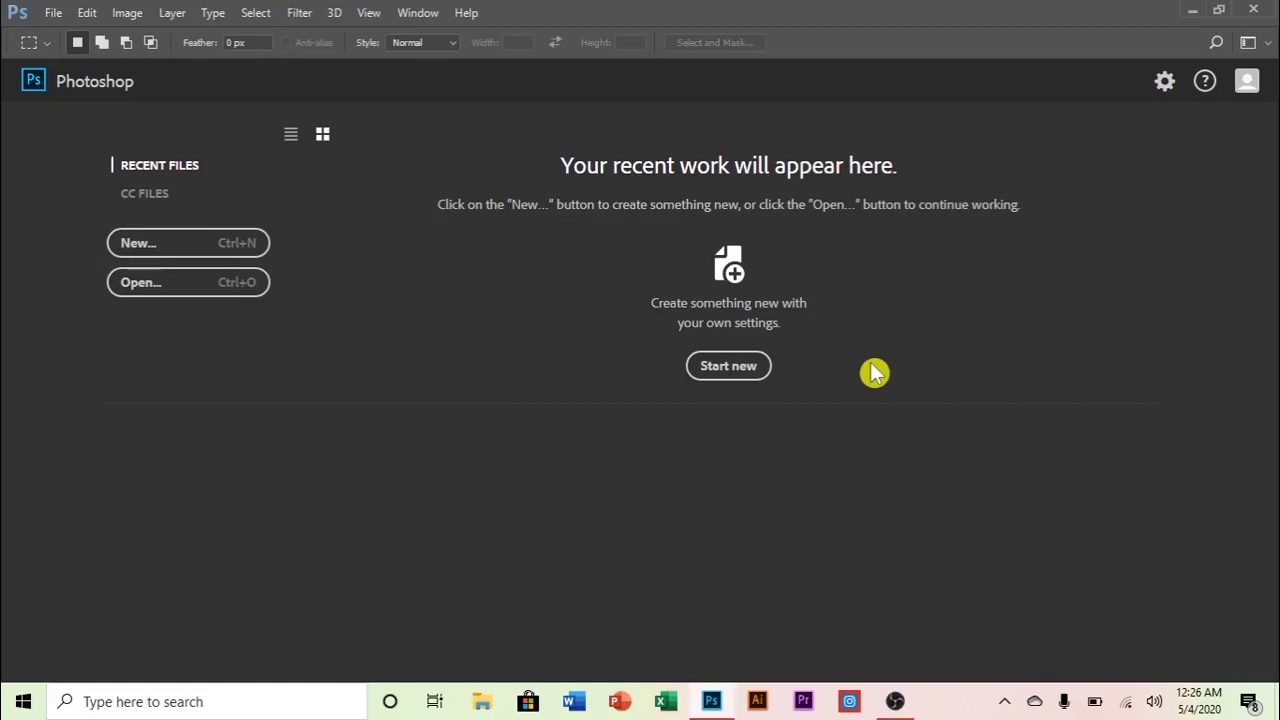
# Start a new document and check its saved and recent presets.
pyautogui.click(172, 256)
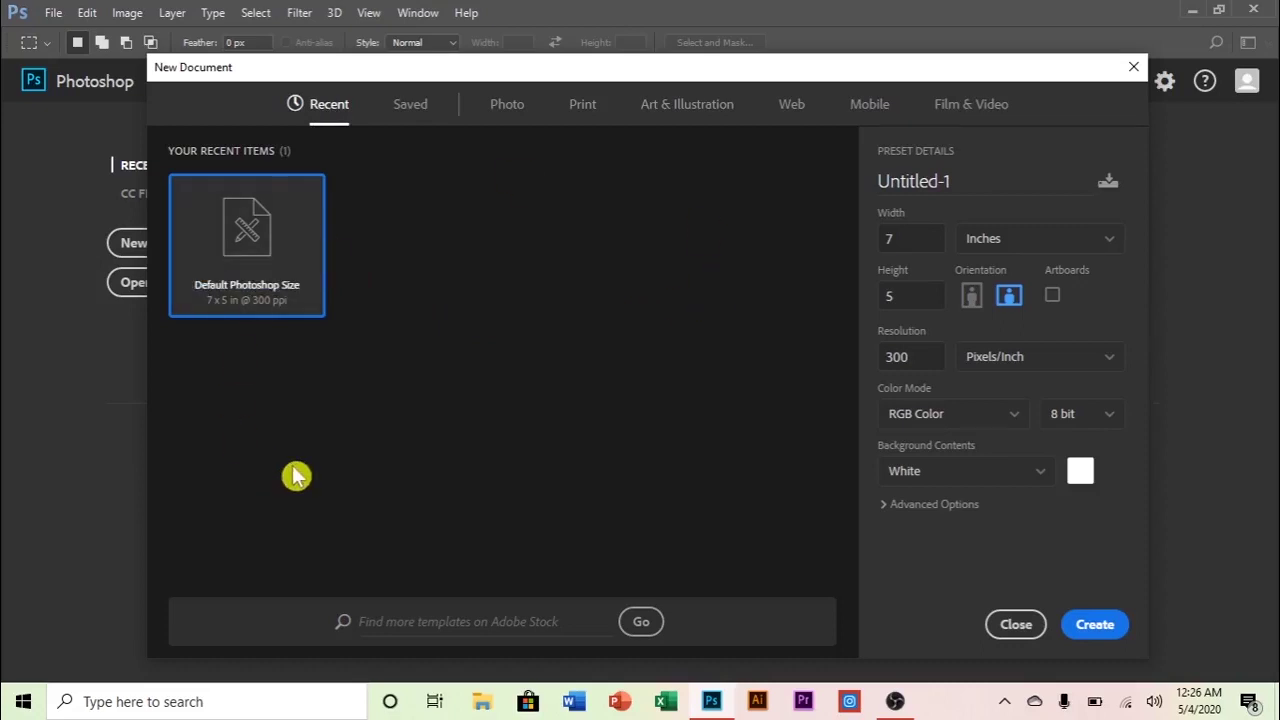
pyautogui.click(400, 115)
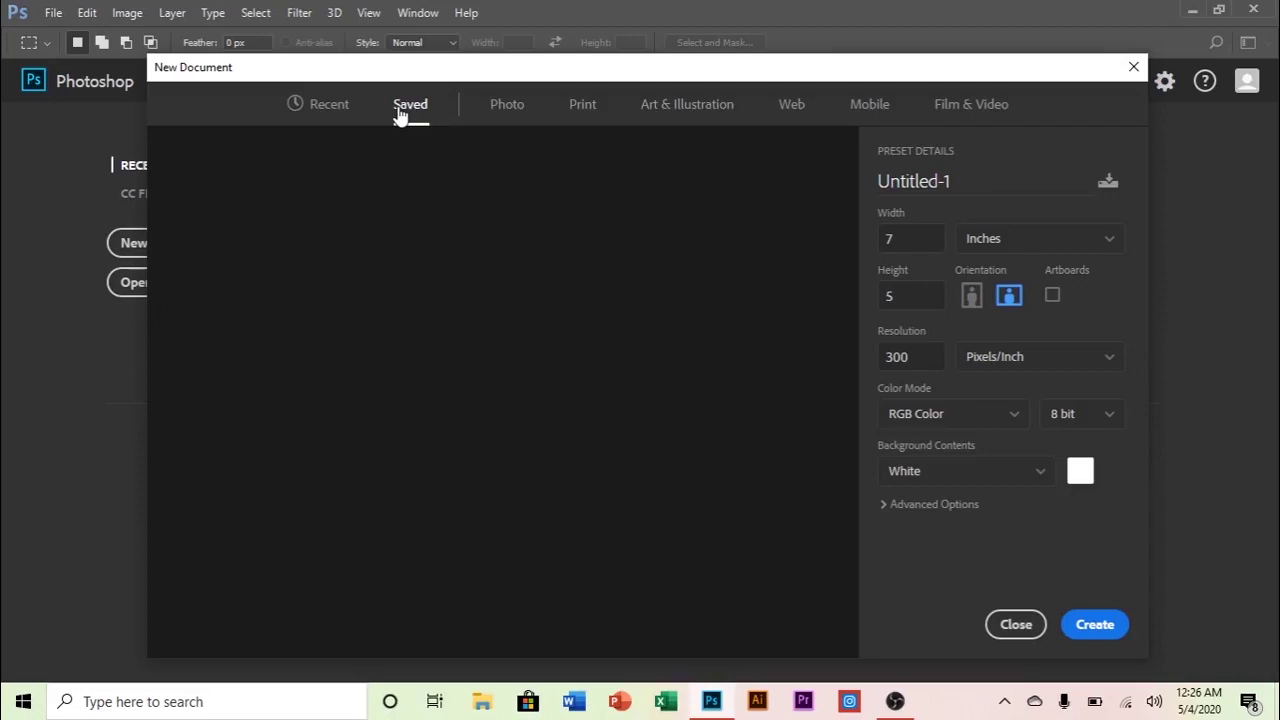
pyautogui.click(328, 113)
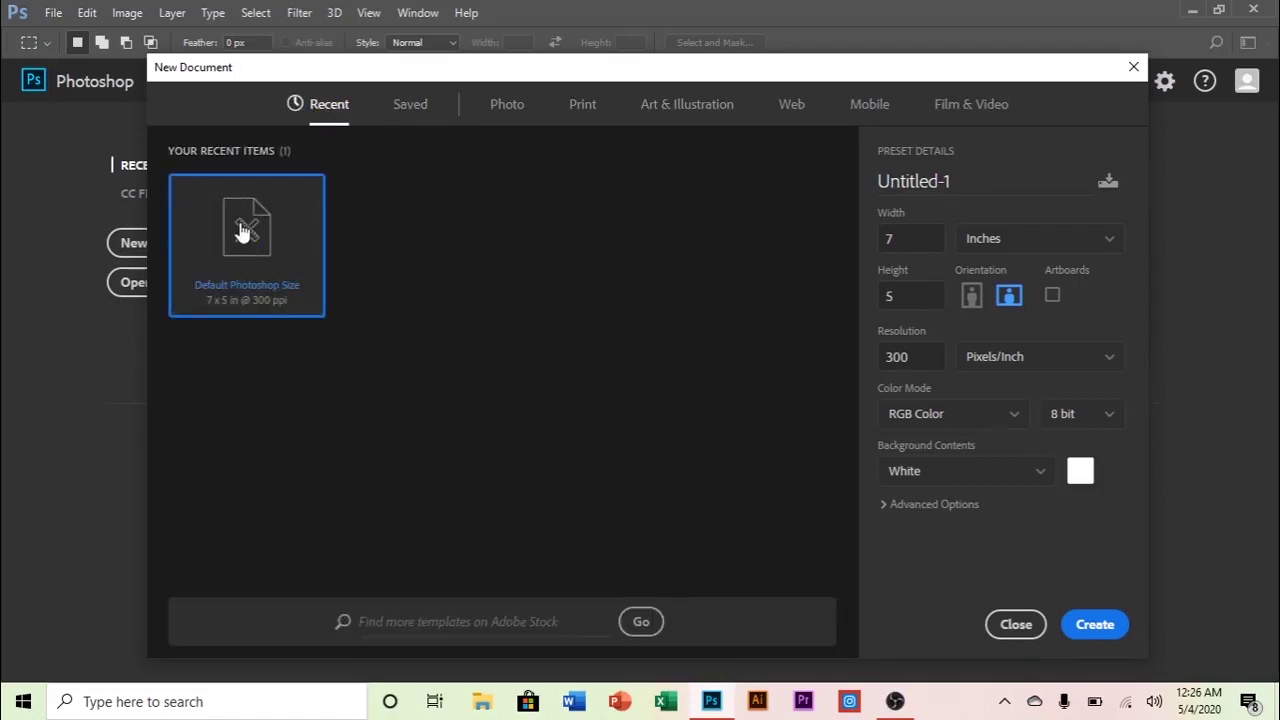
pyautogui.click(1107, 182)
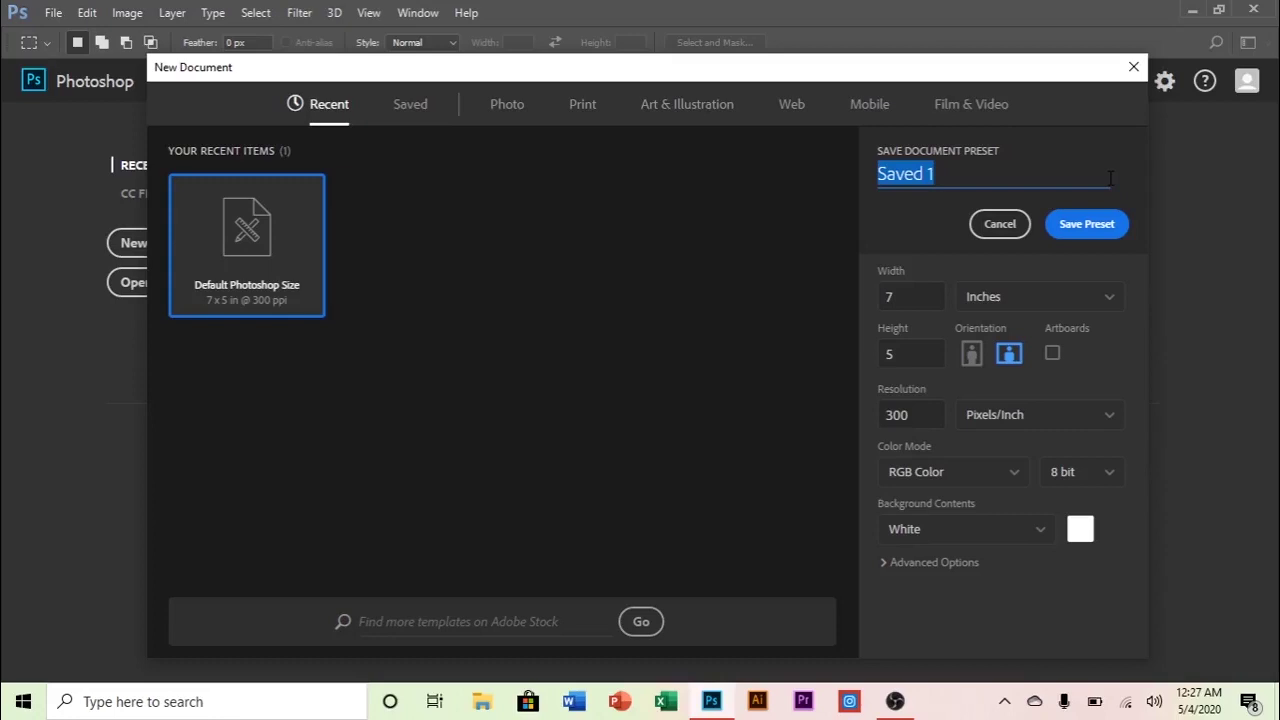
pyautogui.click(1084, 226)
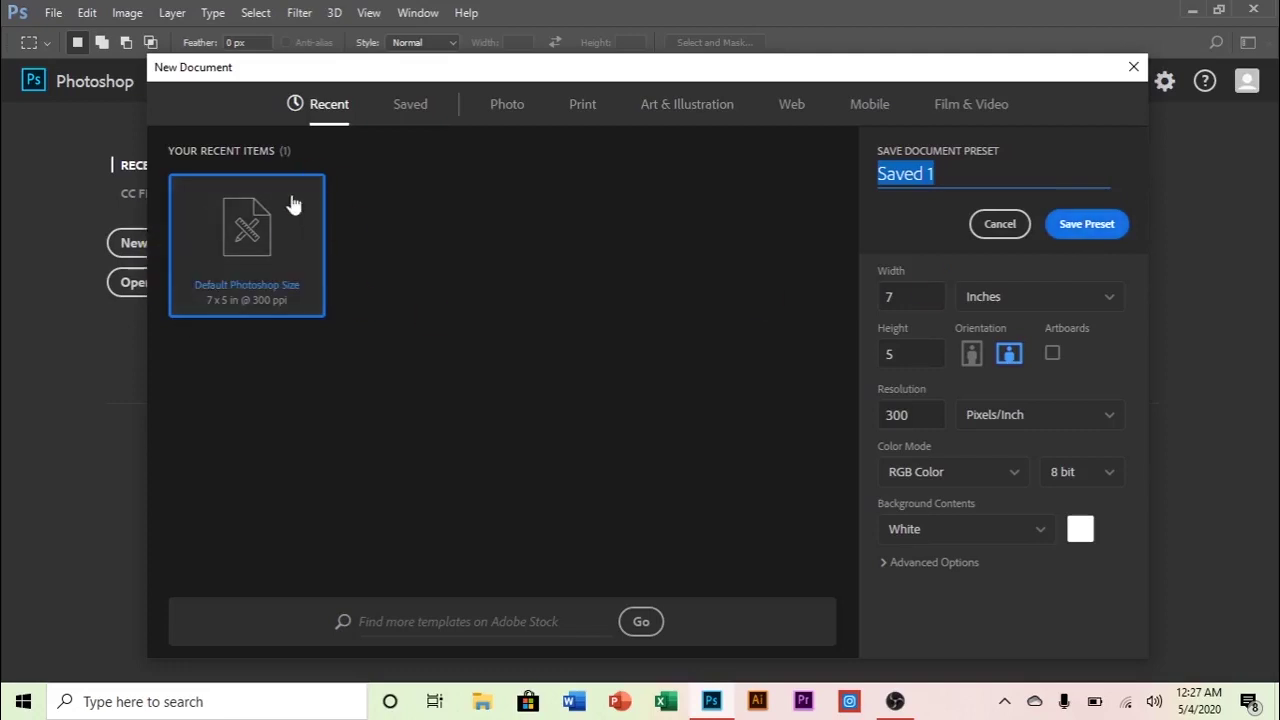
pyautogui.click(1005, 222)
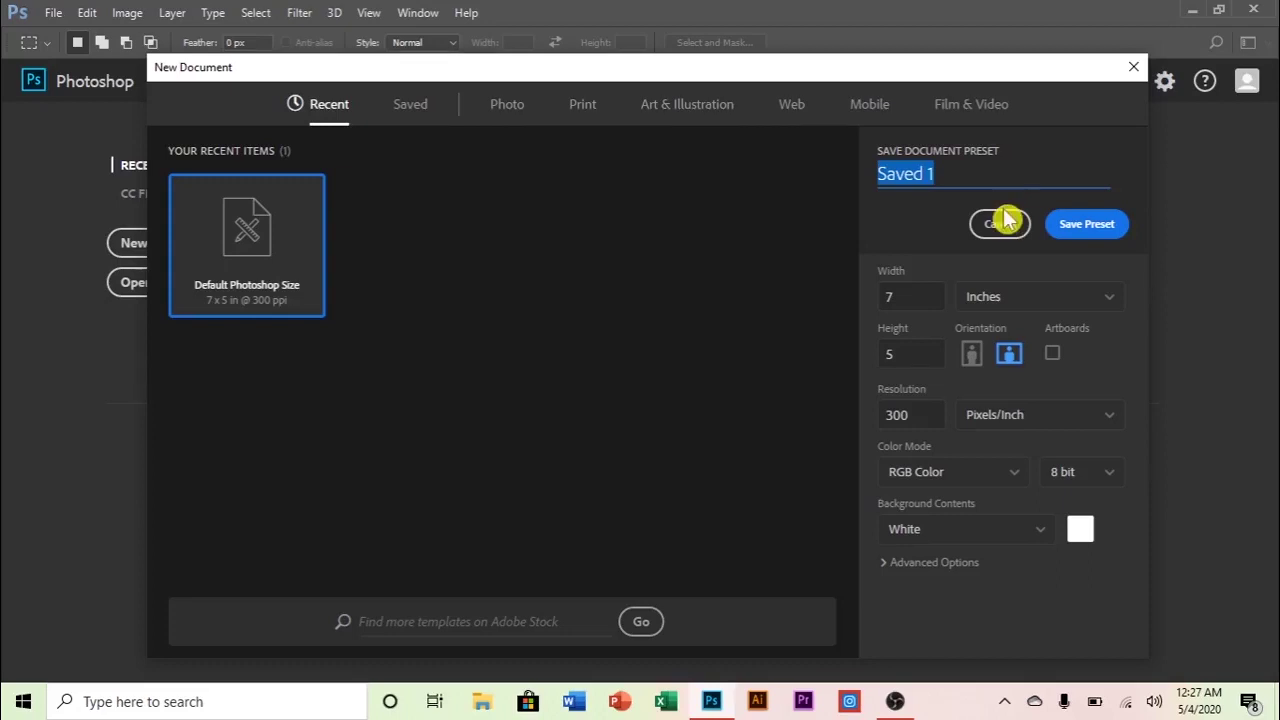
pyautogui.click(1003, 226)
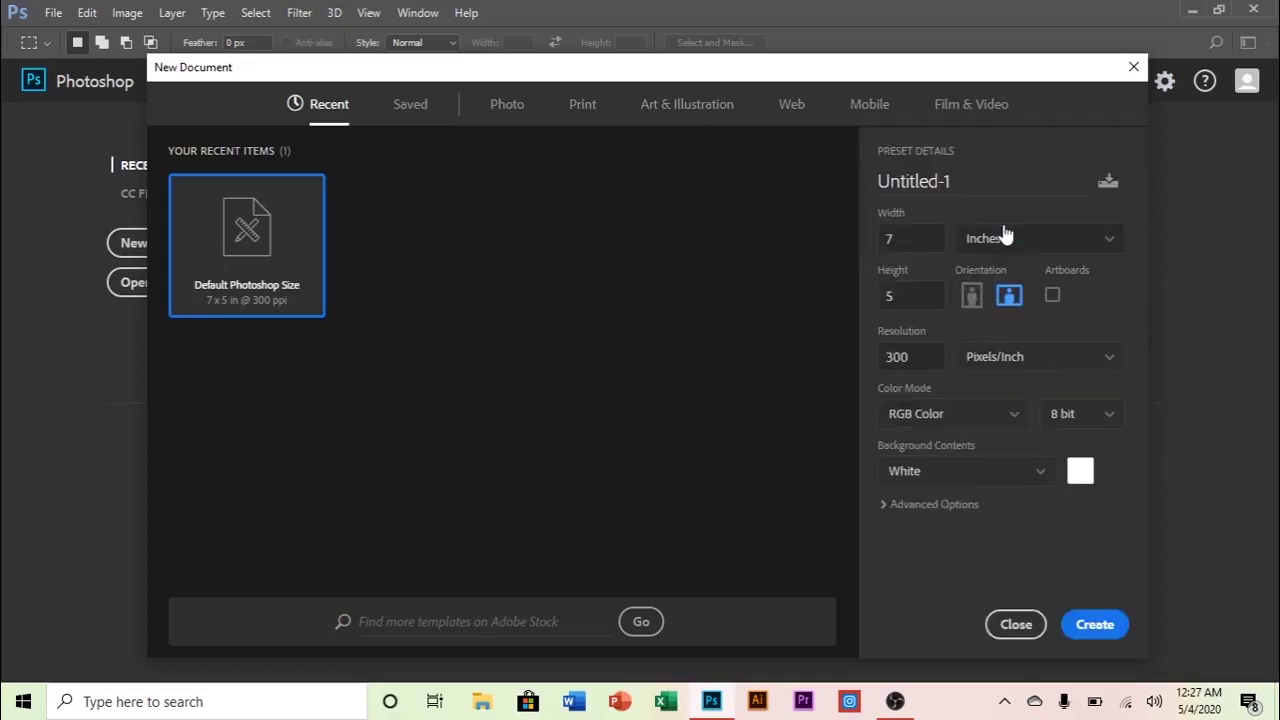
# Browse the Photo, Print, Art & Illustration, Web, Mobile and Film & Video document presets, returning to the recent ones.
pyautogui.click(505, 112)
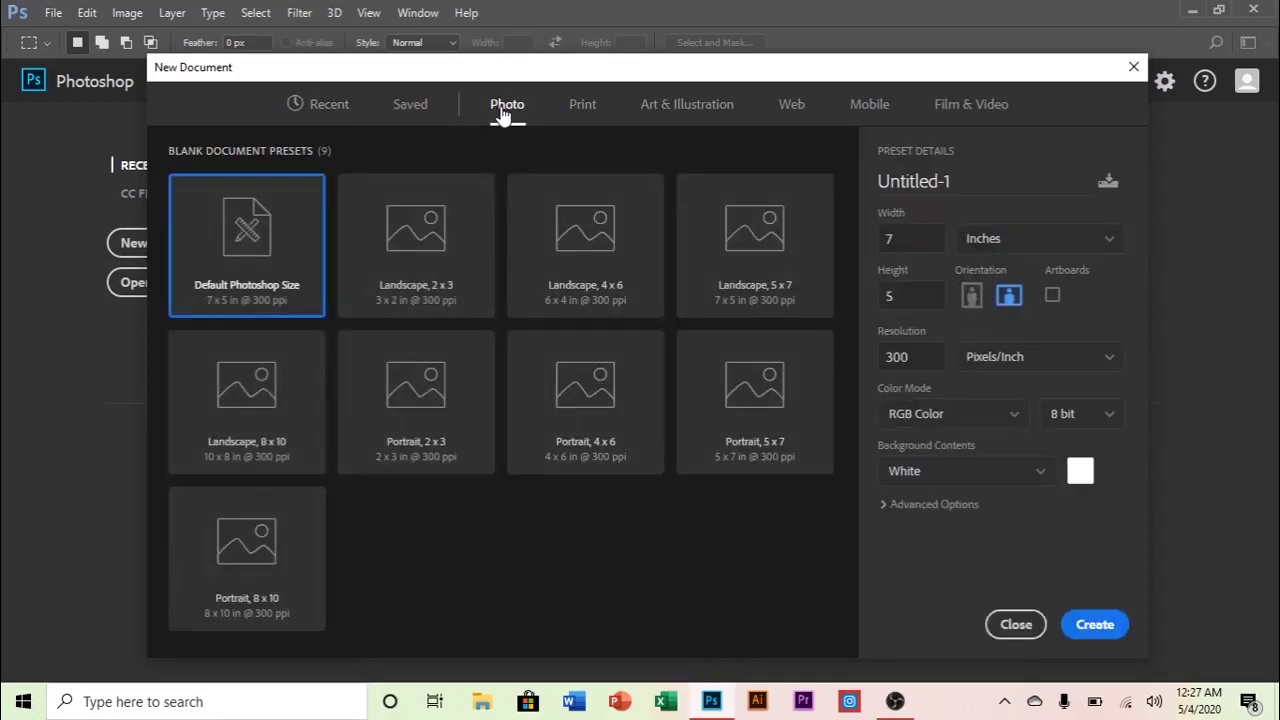
pyautogui.click(590, 105)
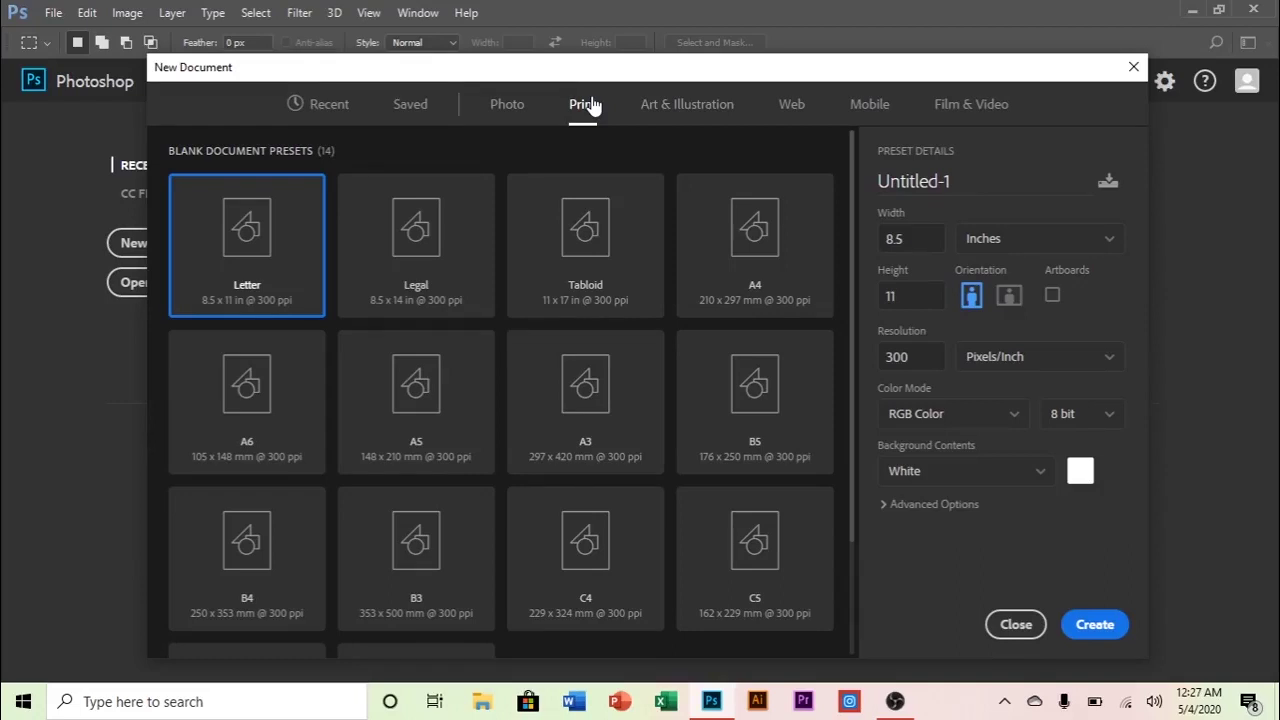
pyautogui.click(686, 110)
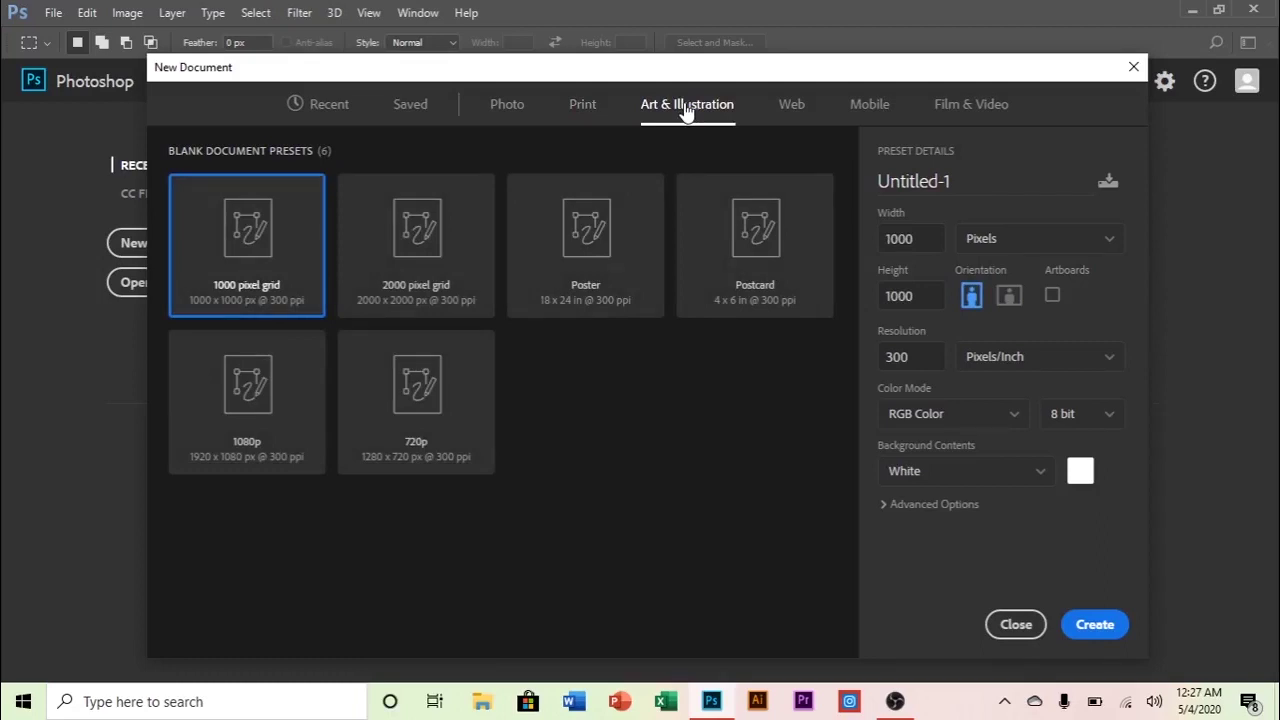
pyautogui.click(786, 108)
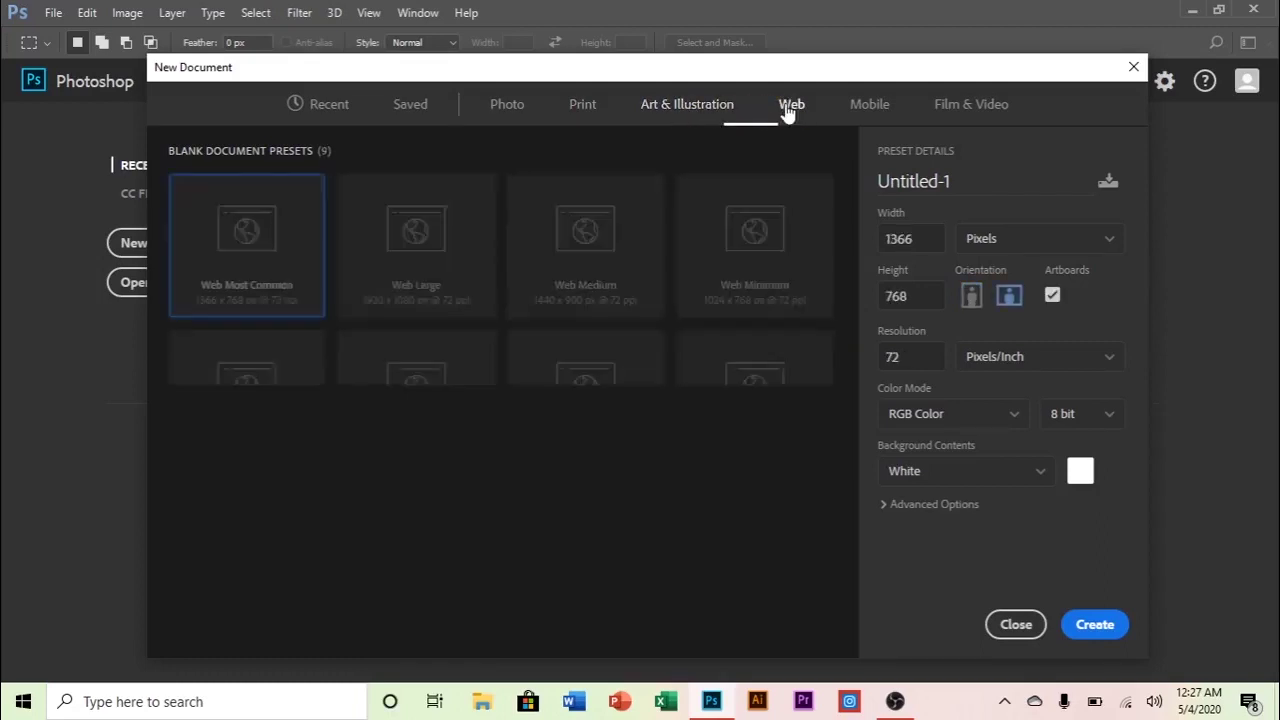
pyautogui.click(866, 112)
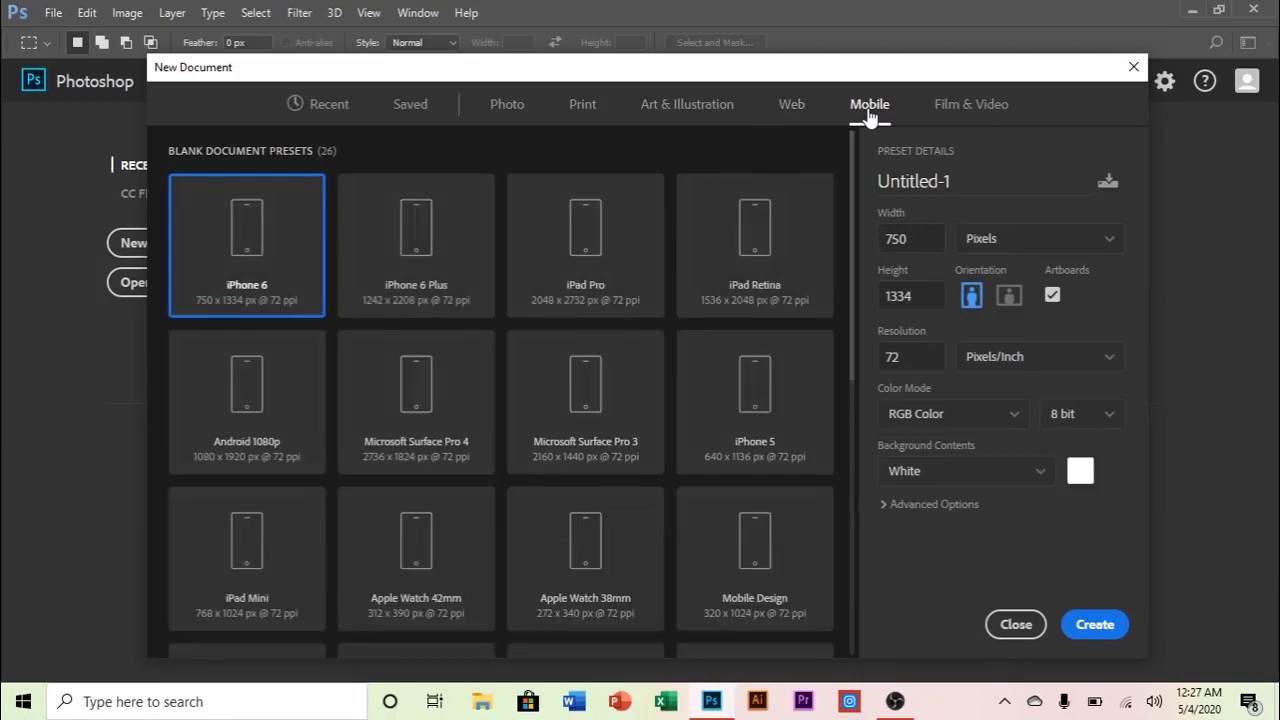
pyautogui.click(972, 112)
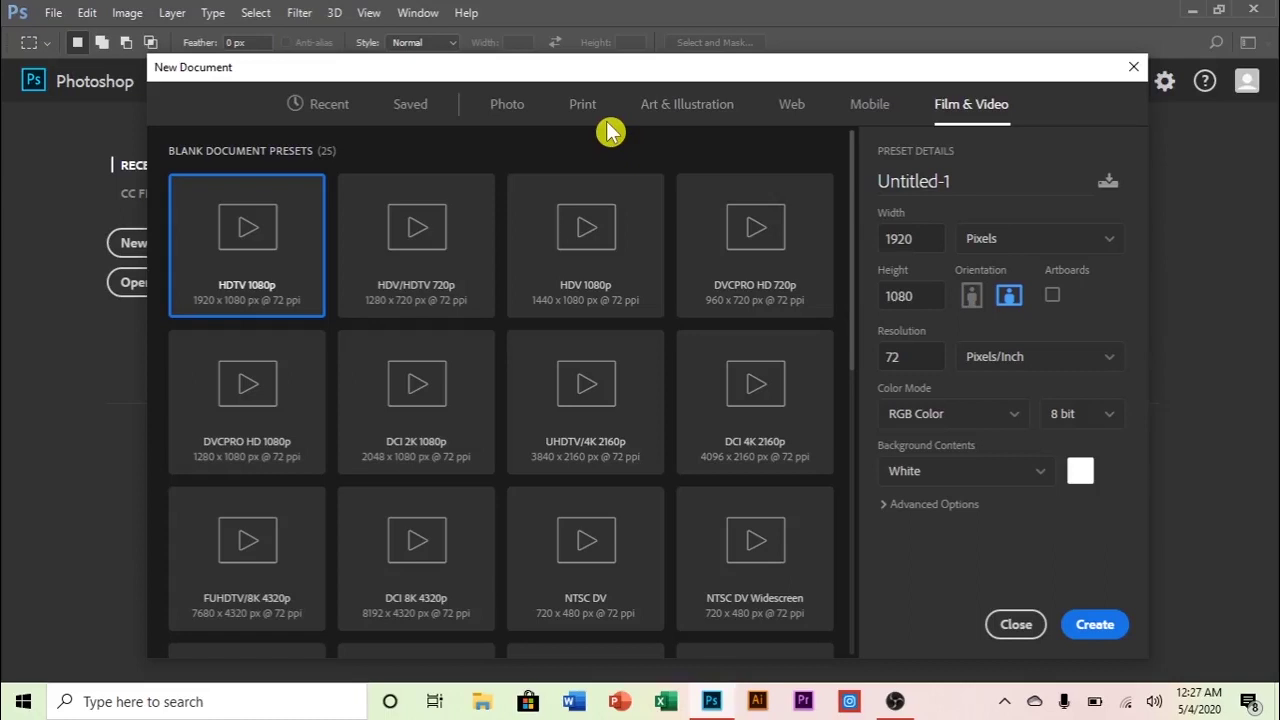
pyautogui.click(328, 112)
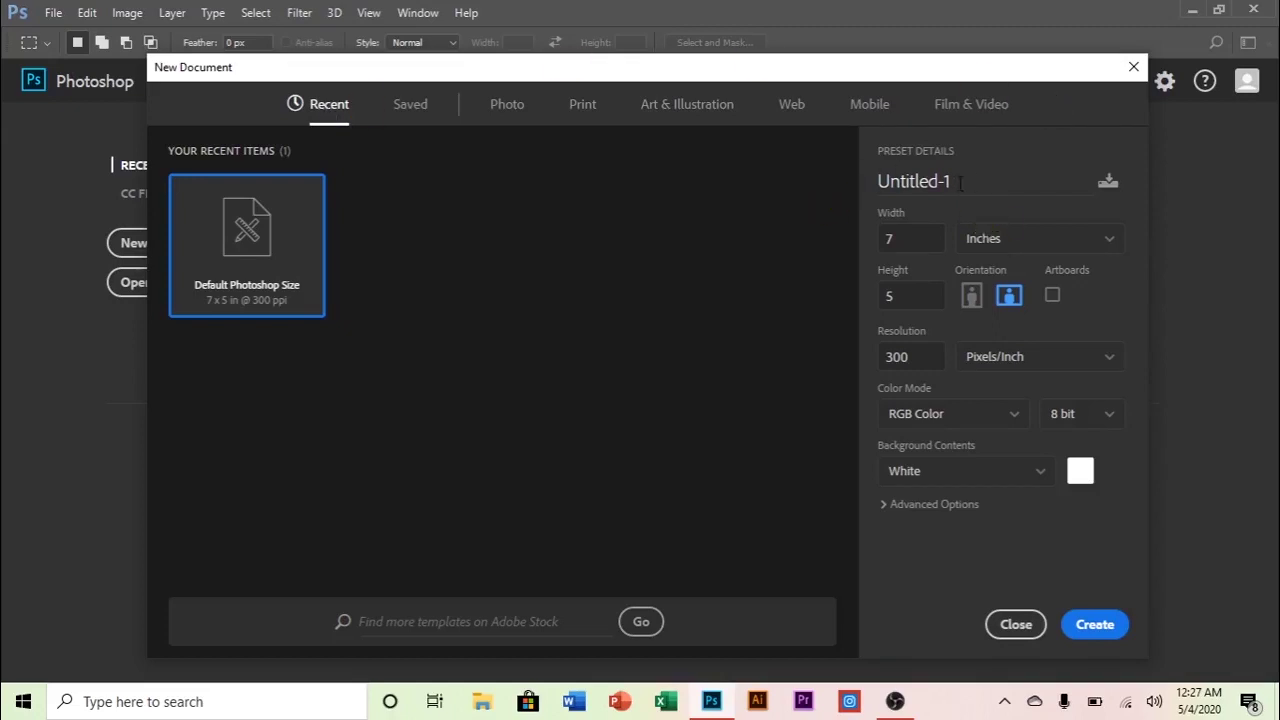
# Name the document flyer and give it an 8.5 by 11 inch page in landscape orientation.
pyautogui.click(965, 182)
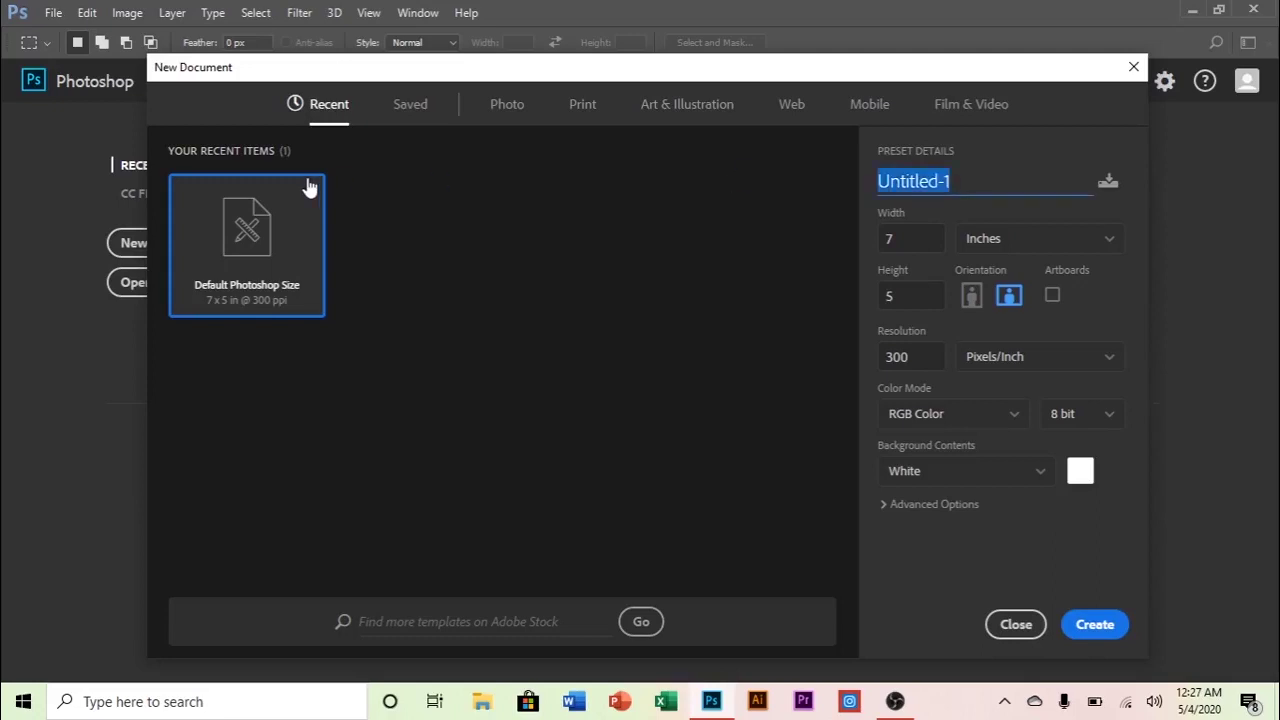
pyautogui.write('flyer')
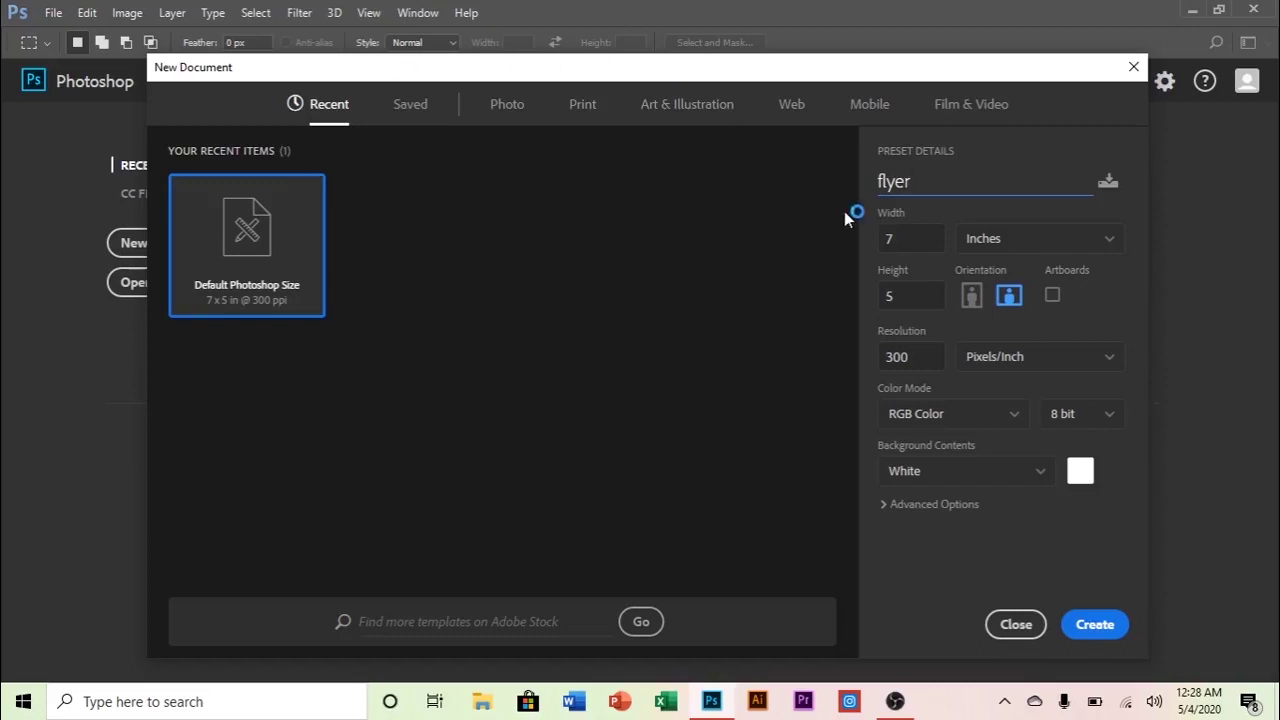
pyautogui.click(916, 242)
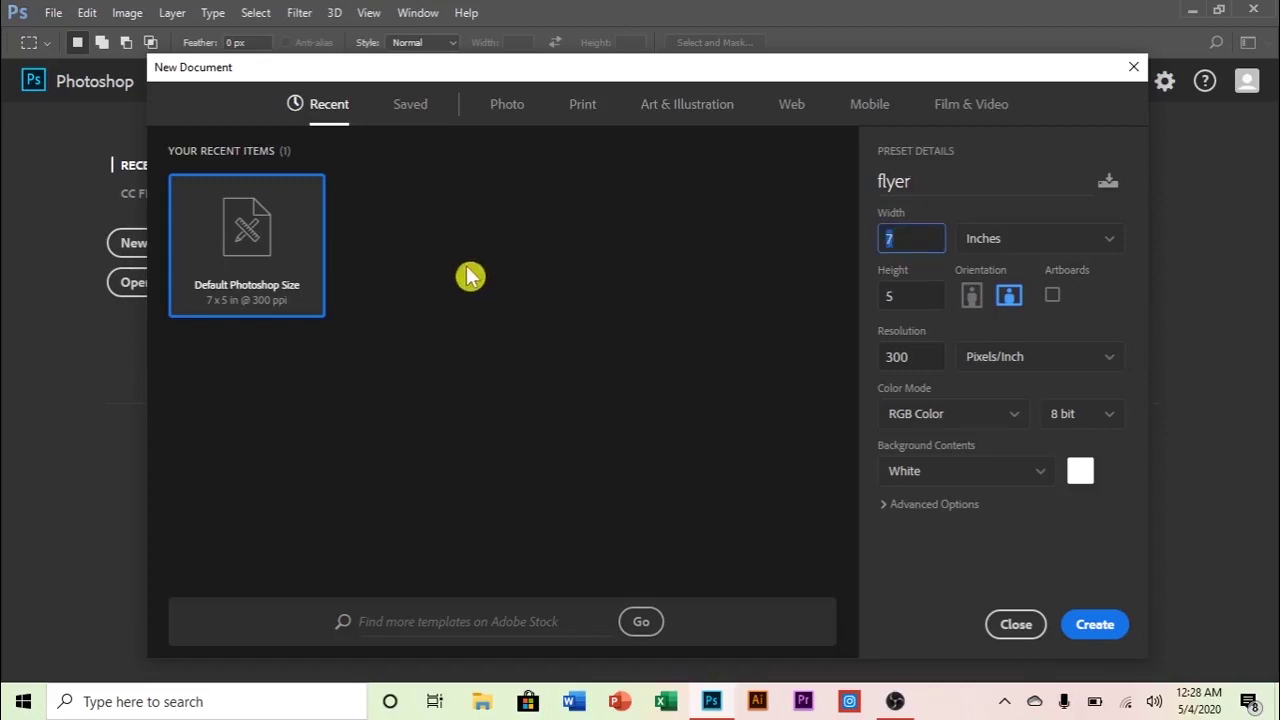
pyautogui.write('1')
pyautogui.press('BackSpace')
pyautogui.write('8.5')
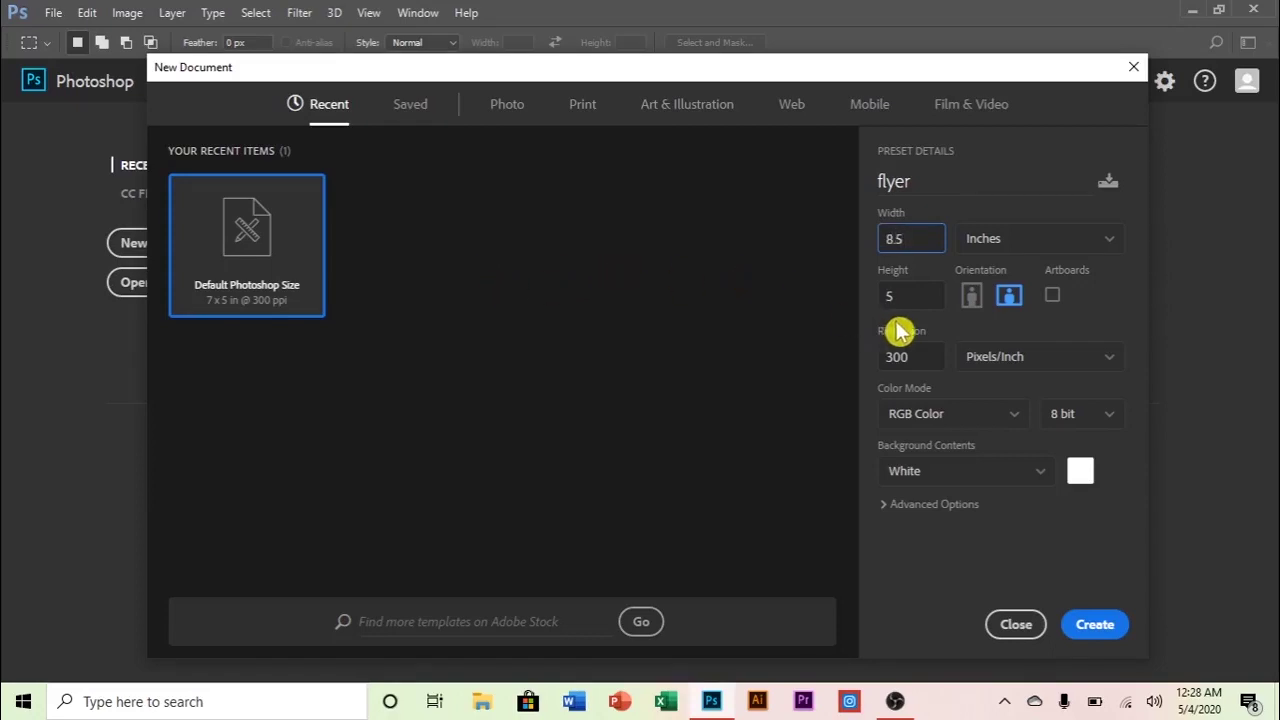
pyautogui.click(914, 295)
pyautogui.write('11')
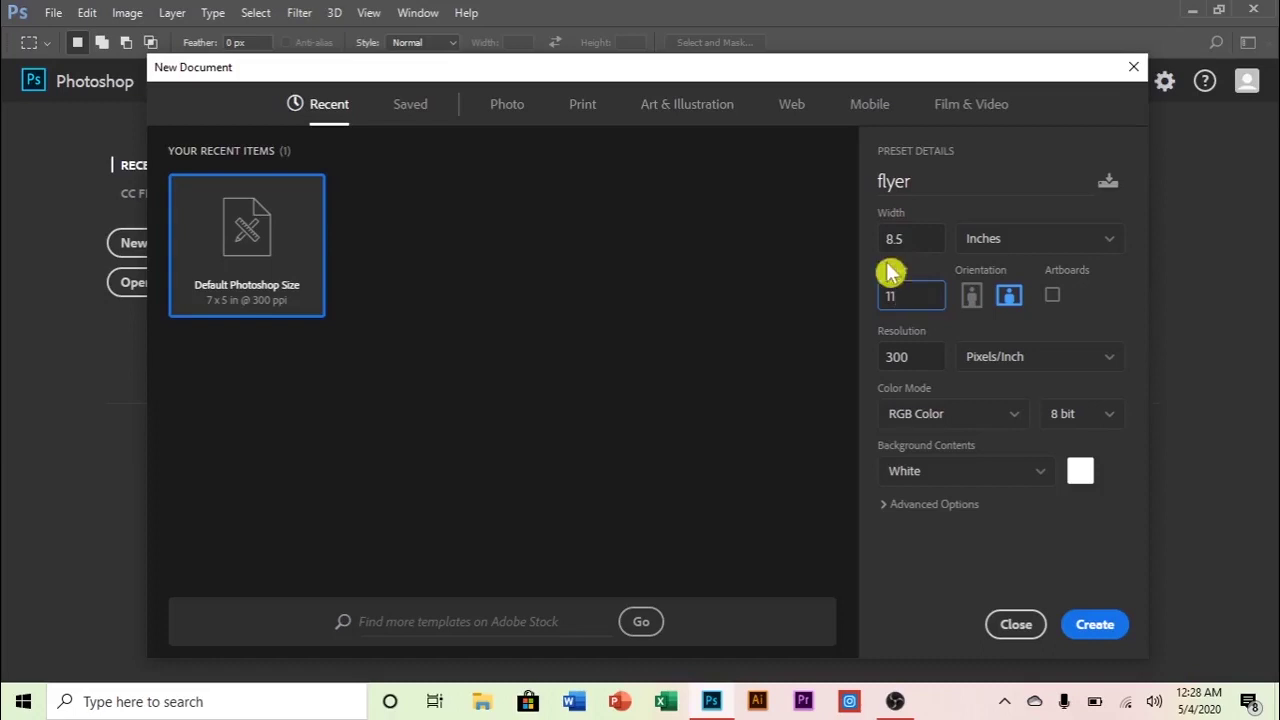
pyautogui.click(972, 297)
pyautogui.click(1010, 297)
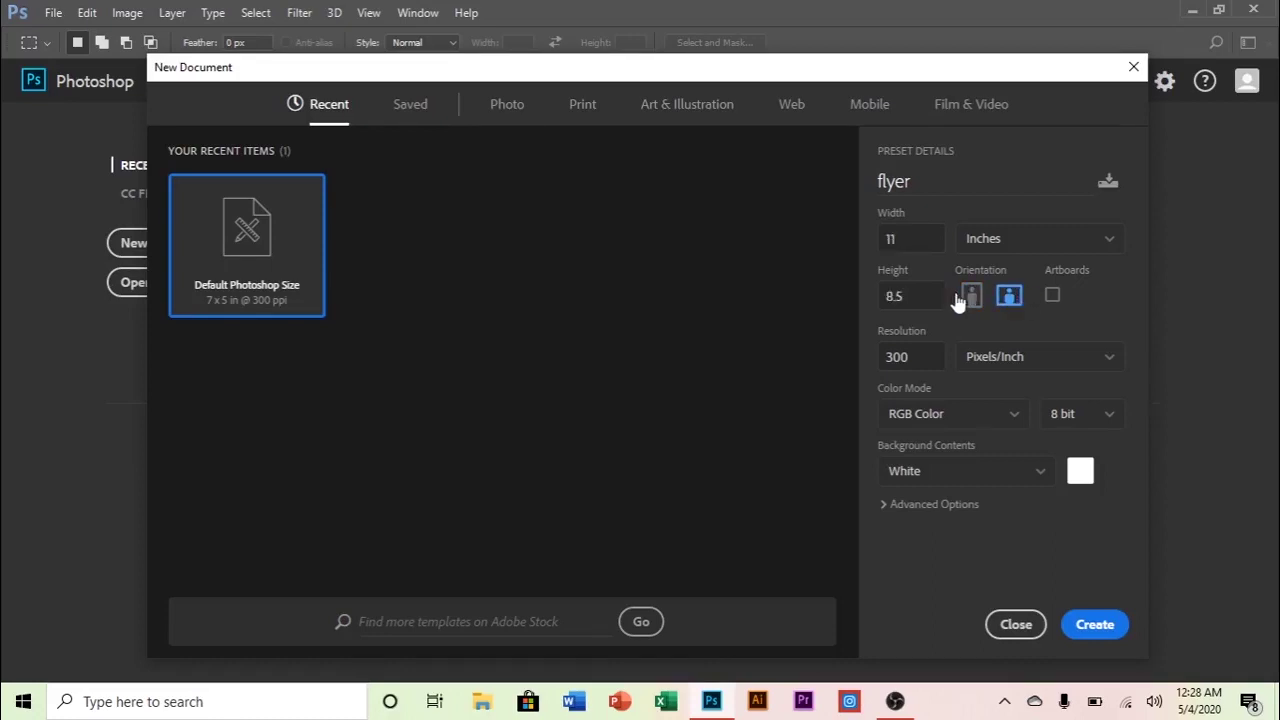
# Review the available measurement units for the document's size and resolution.
pyautogui.click(1108, 240)
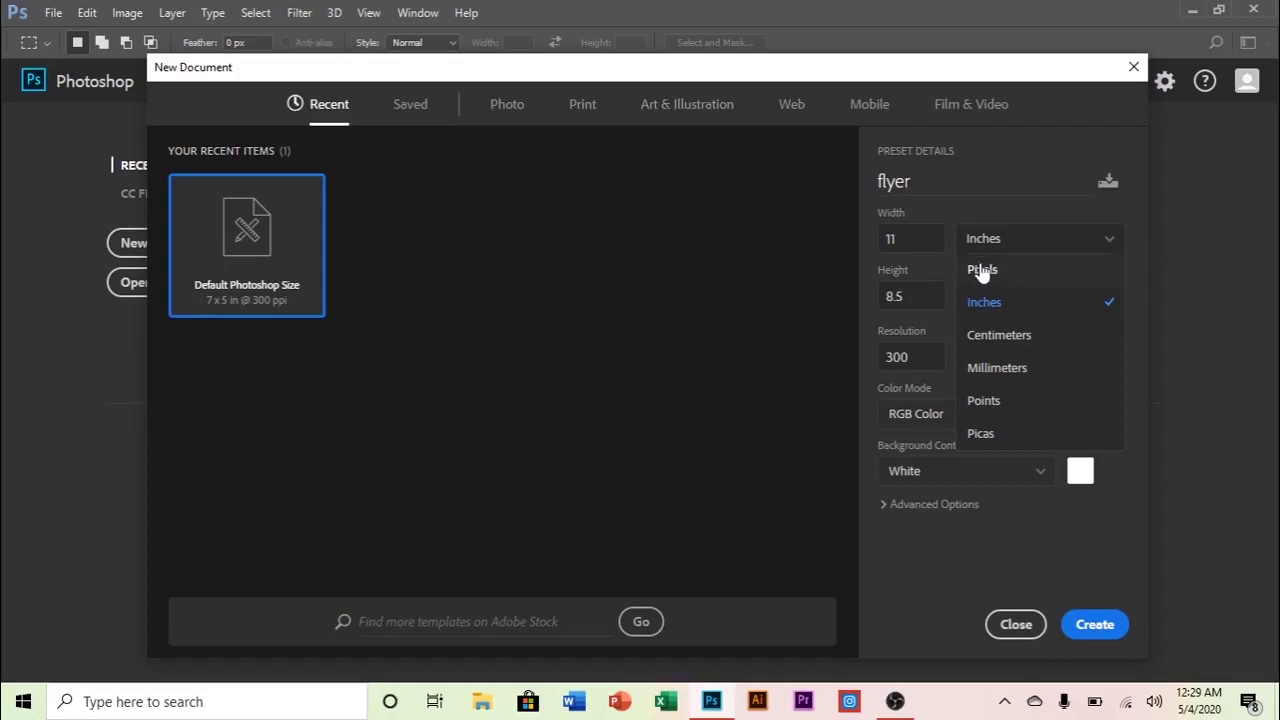
pyautogui.click(1110, 245)
pyautogui.click(1110, 245)
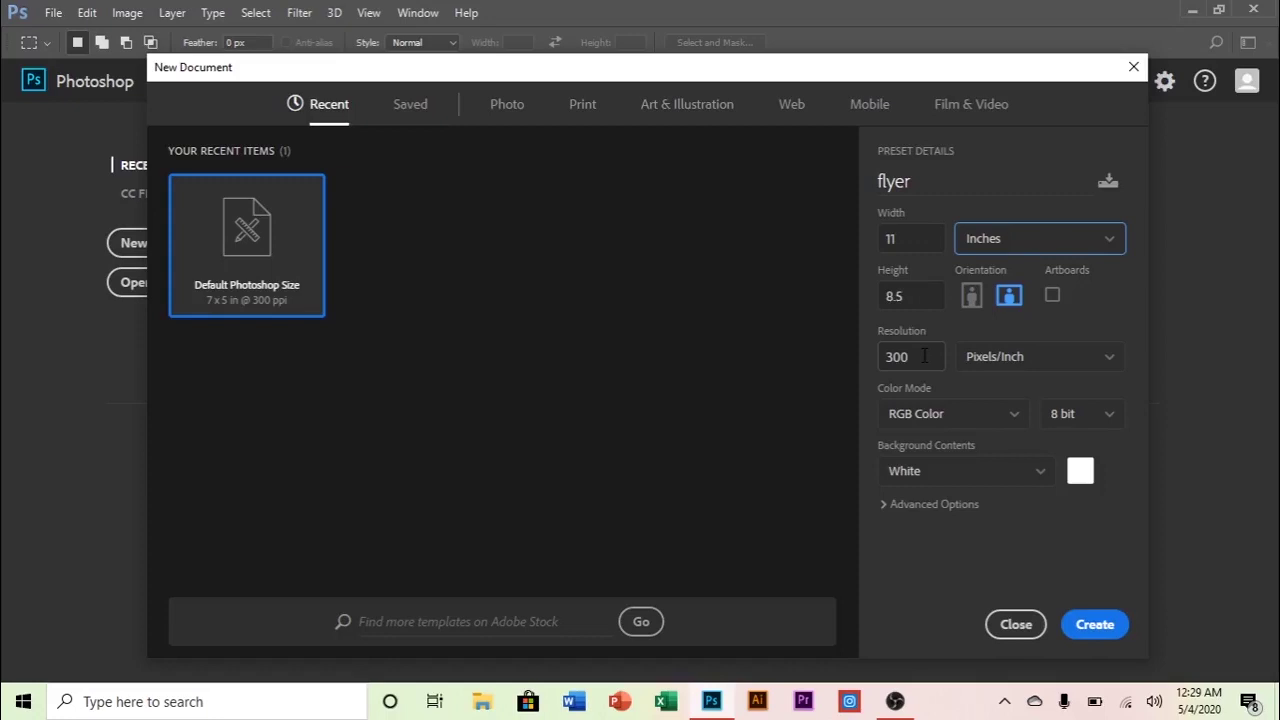
pyautogui.click(1088, 232)
pyautogui.click(1112, 359)
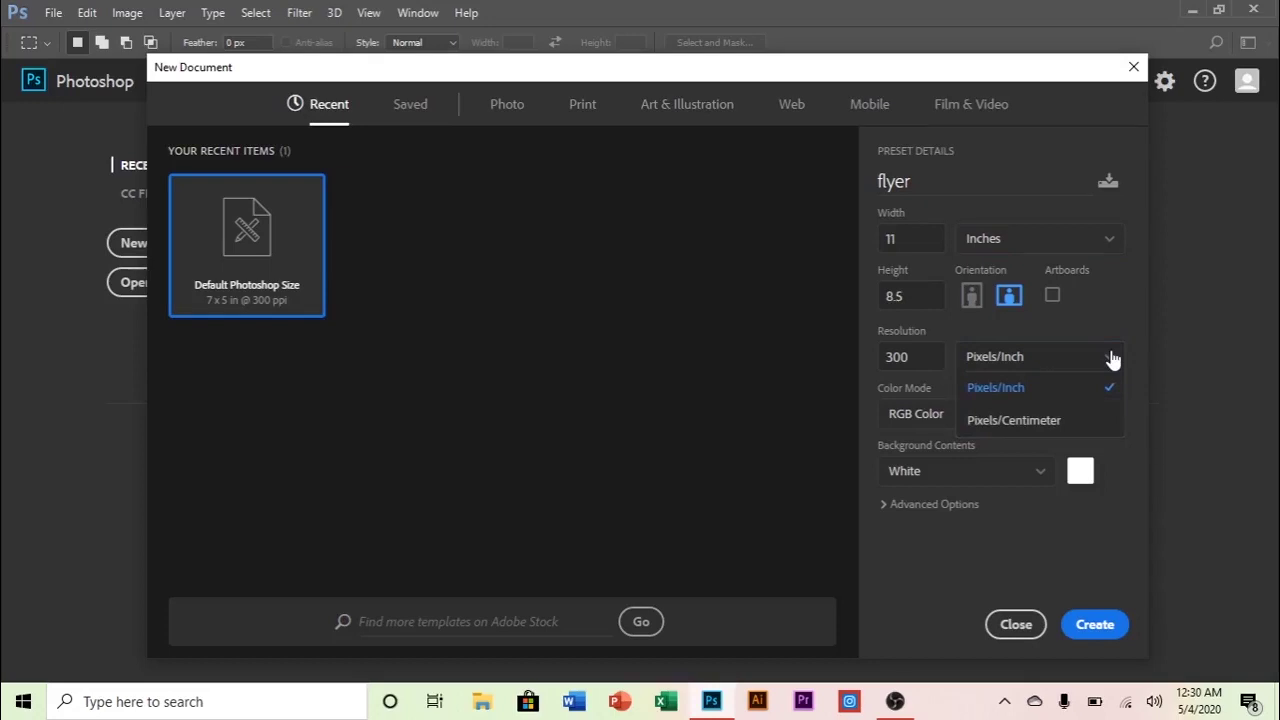
pyautogui.click(1112, 358)
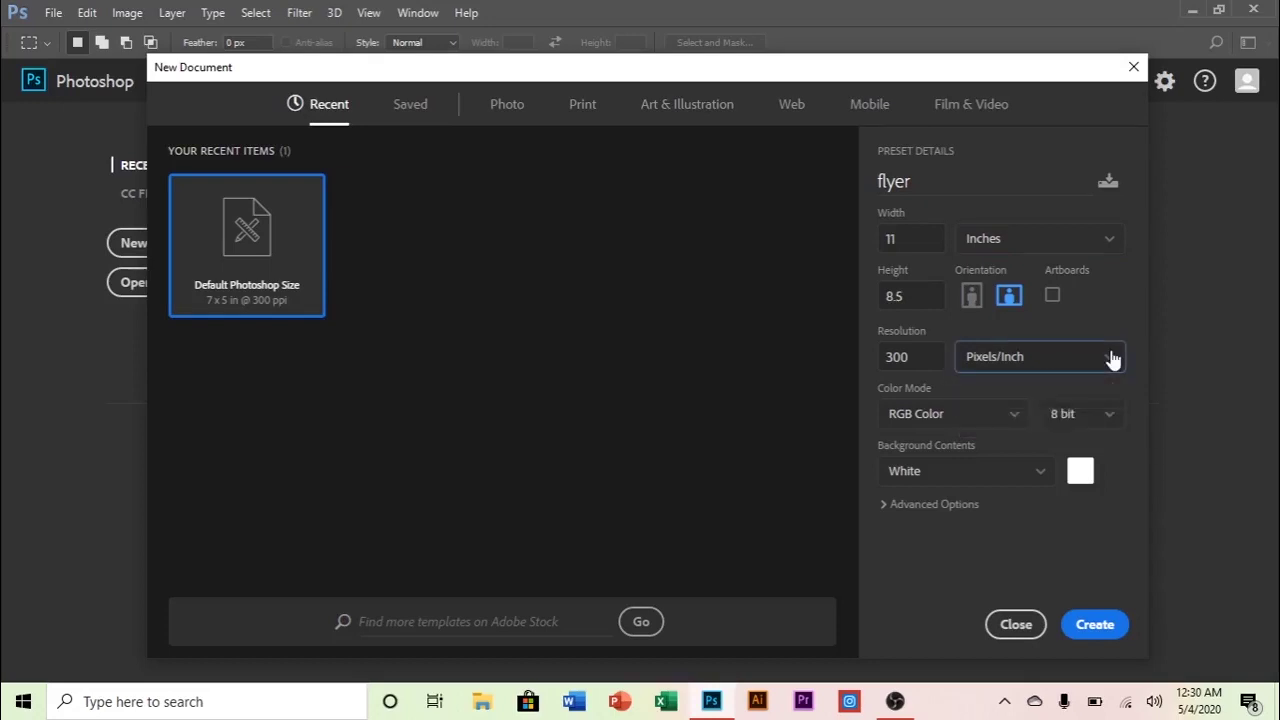
# Create the document in CMYK Color mode at 8 bit with white background contents.
pyautogui.click(1018, 420)
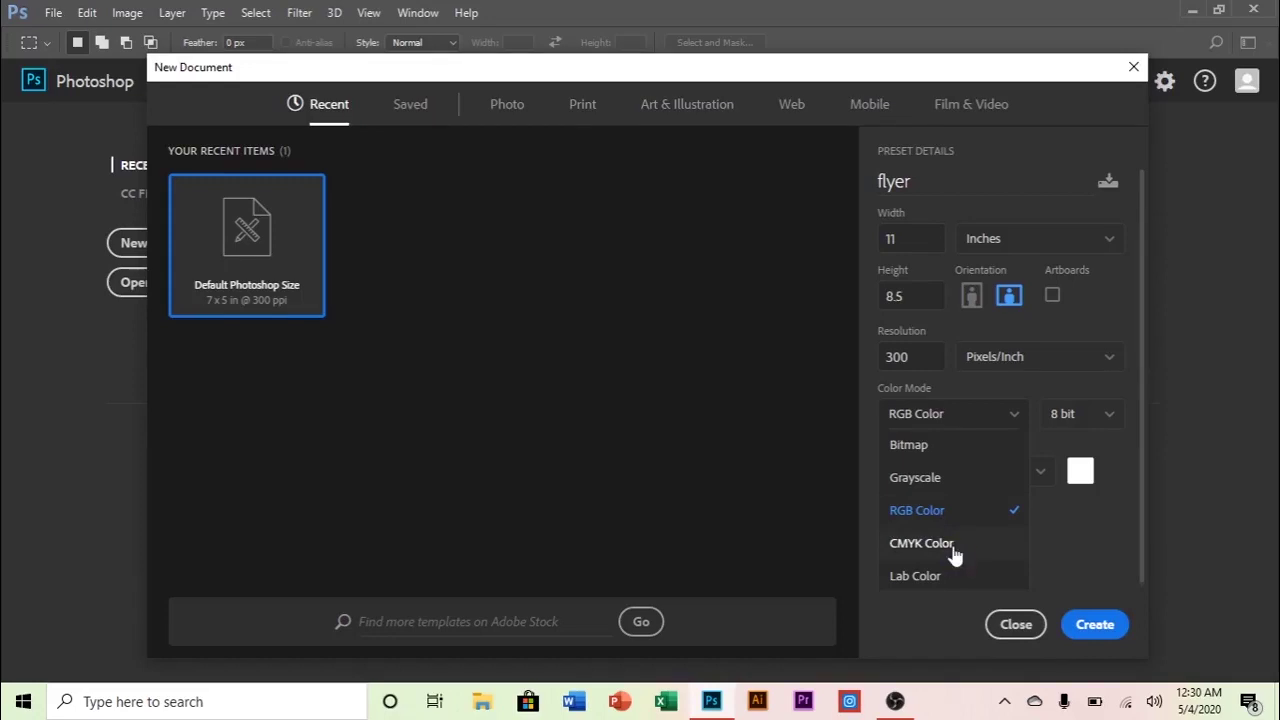
pyautogui.click(953, 548)
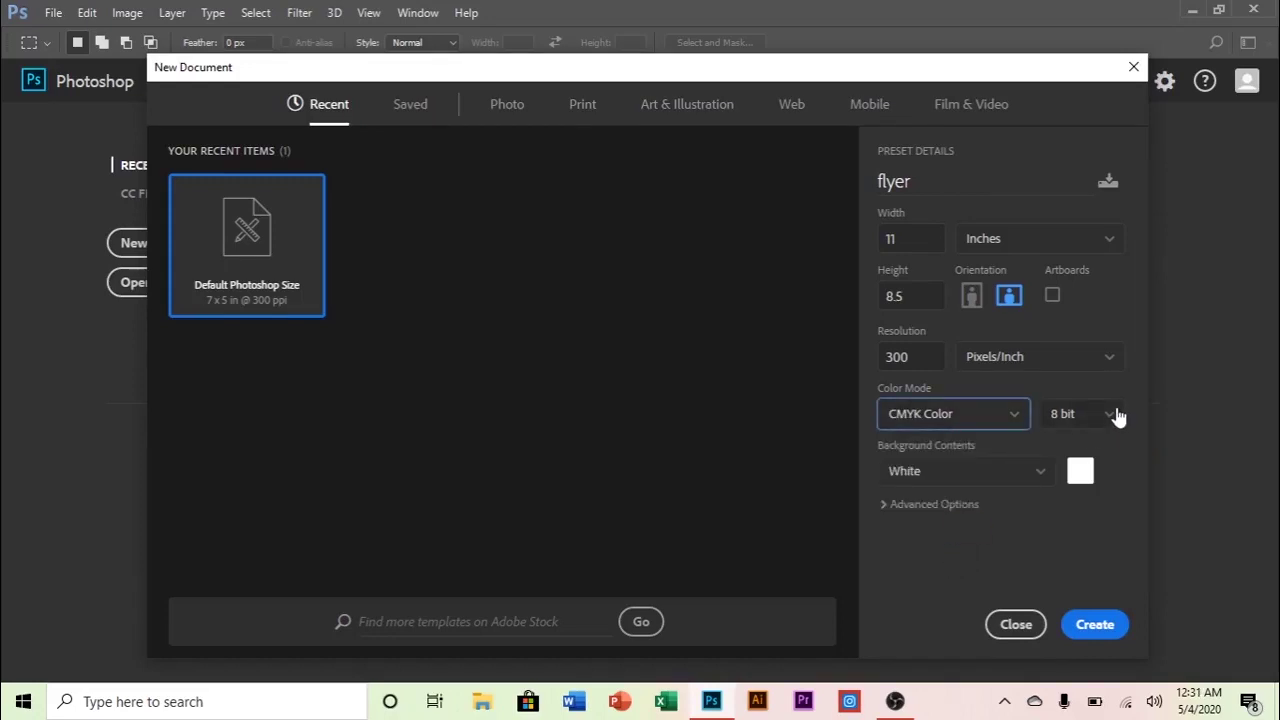
pyautogui.click(1112, 419)
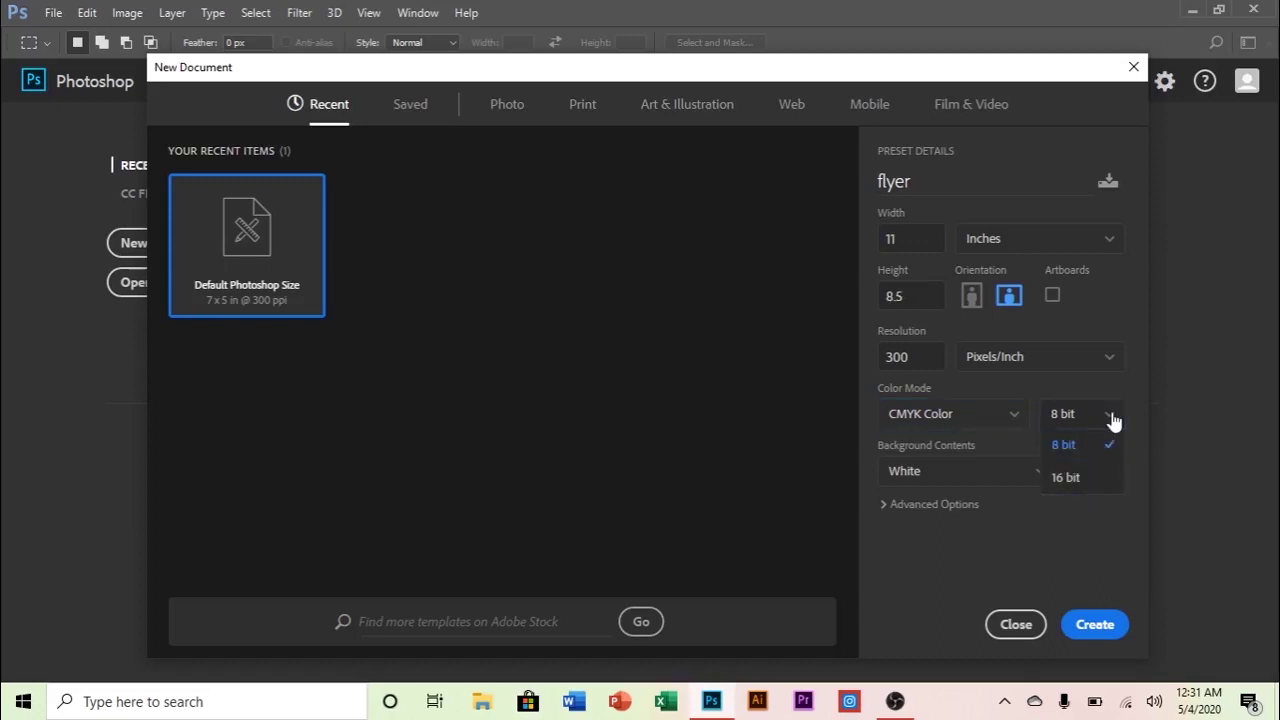
pyautogui.click(1112, 419)
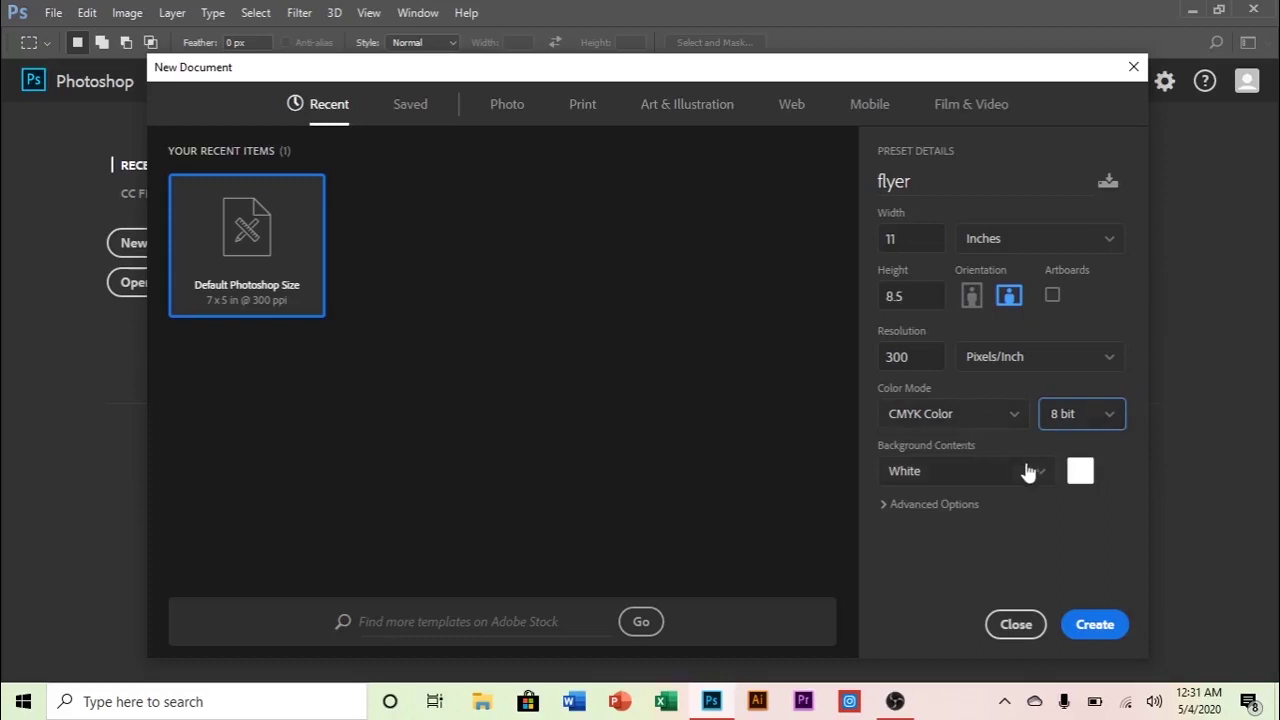
pyautogui.click(1041, 475)
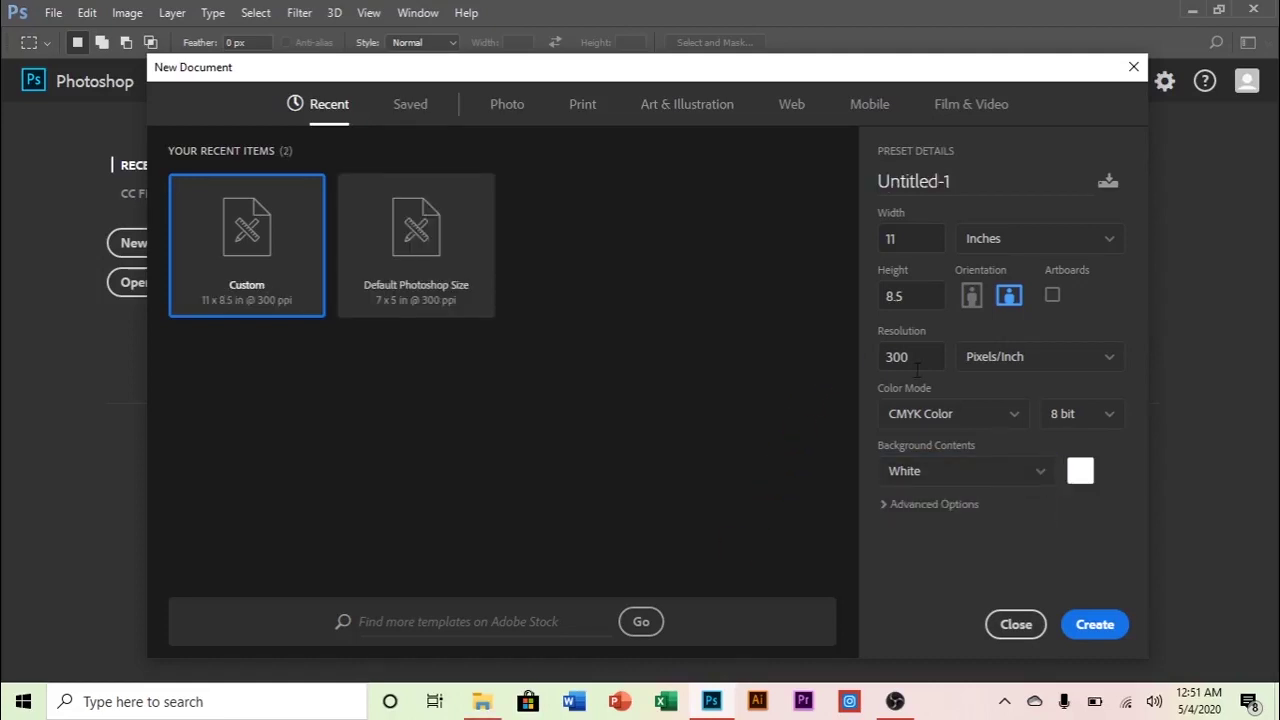
pyautogui.click(1094, 624)
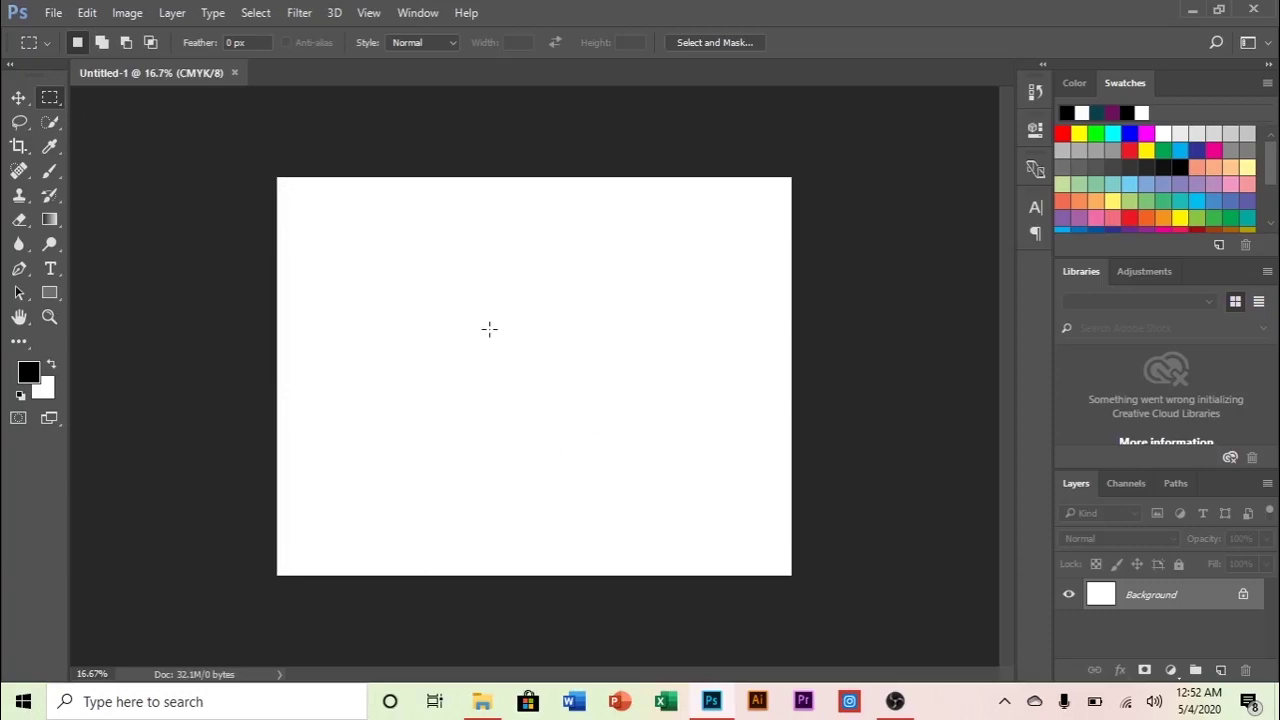
# Fill the Background layer alternately with the black foreground color and the white background color, twice, ending on white.
pyautogui.press('alt')
pyautogui.hotkey('alt', 'BackSpace')
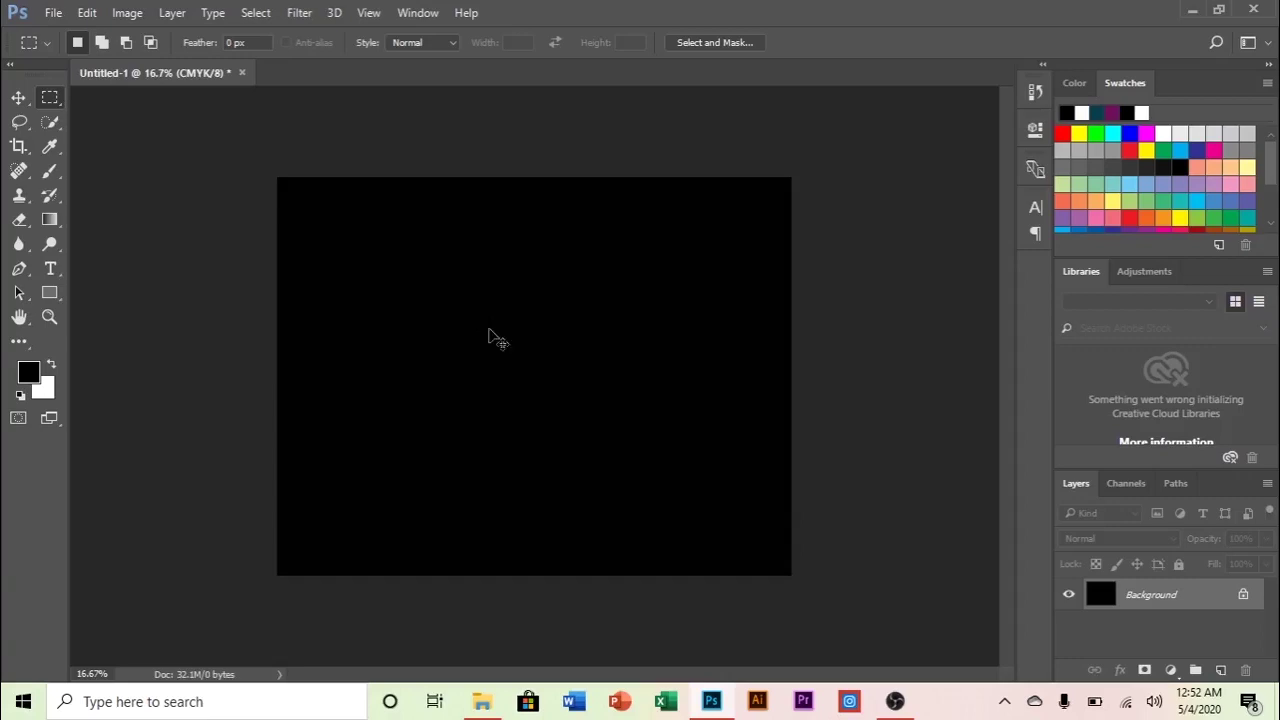
pyautogui.hotkey('ctrl', 'BackSpace')
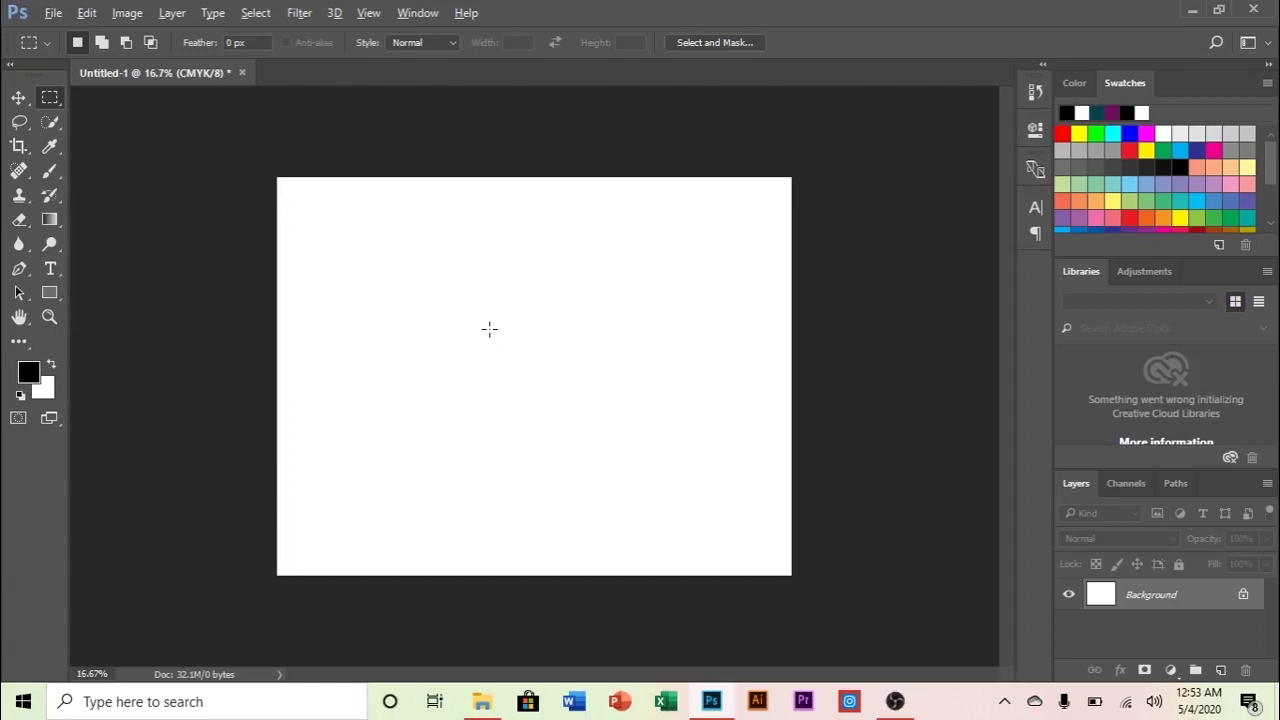
pyautogui.hotkey('alt', 'BackSpace')
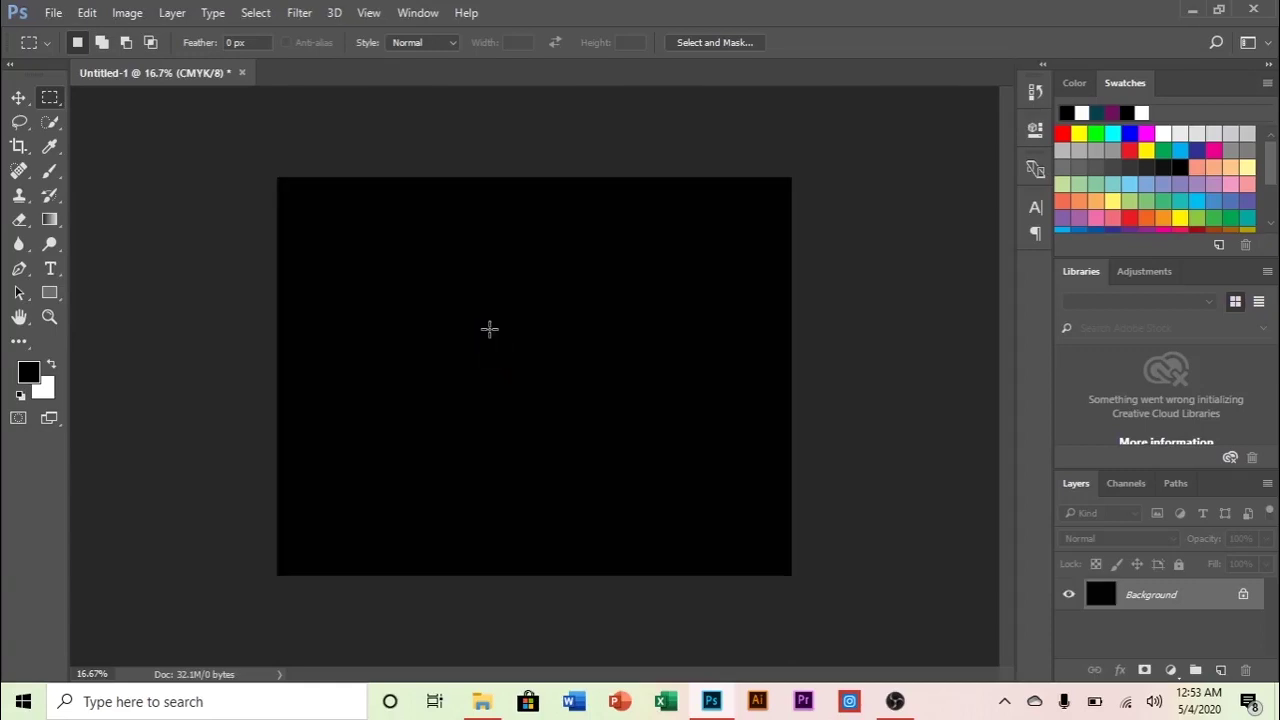
pyautogui.hotkey('ctrl', 'BackSpace')
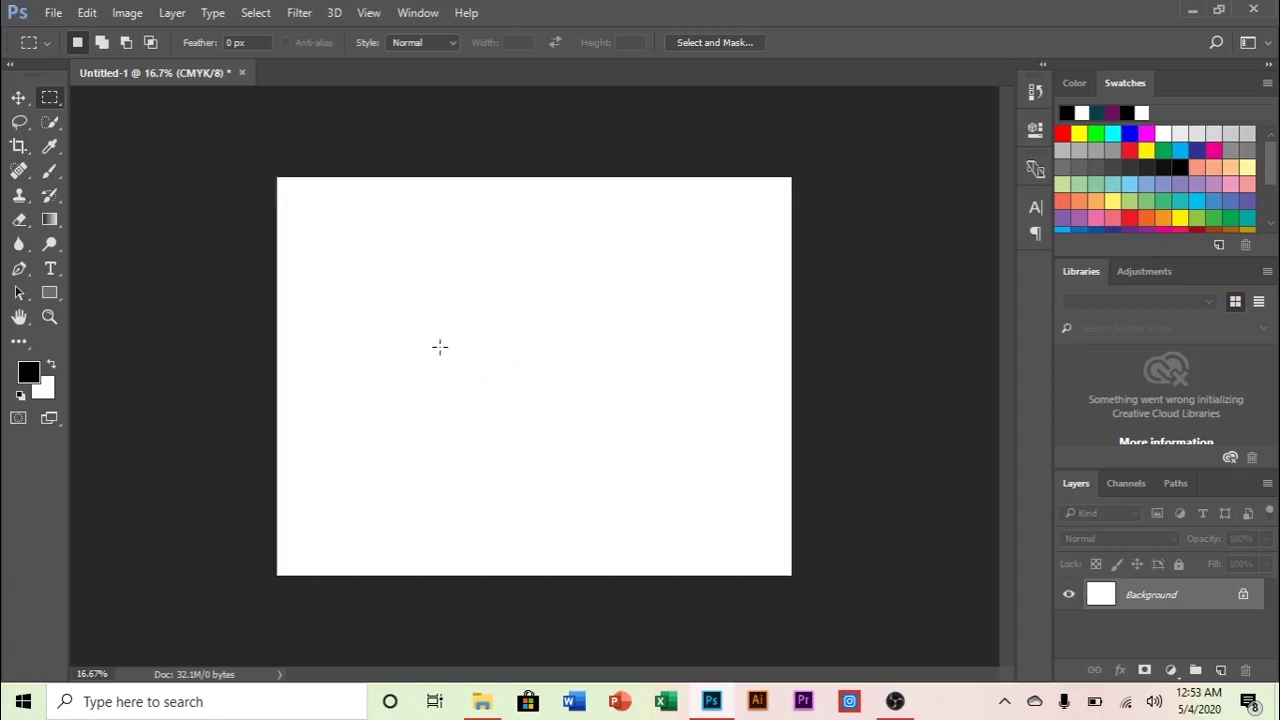
# Swap the foreground and background colors so white is the foreground and black the background.
pyautogui.click(57, 367)
pyautogui.click(56, 369)
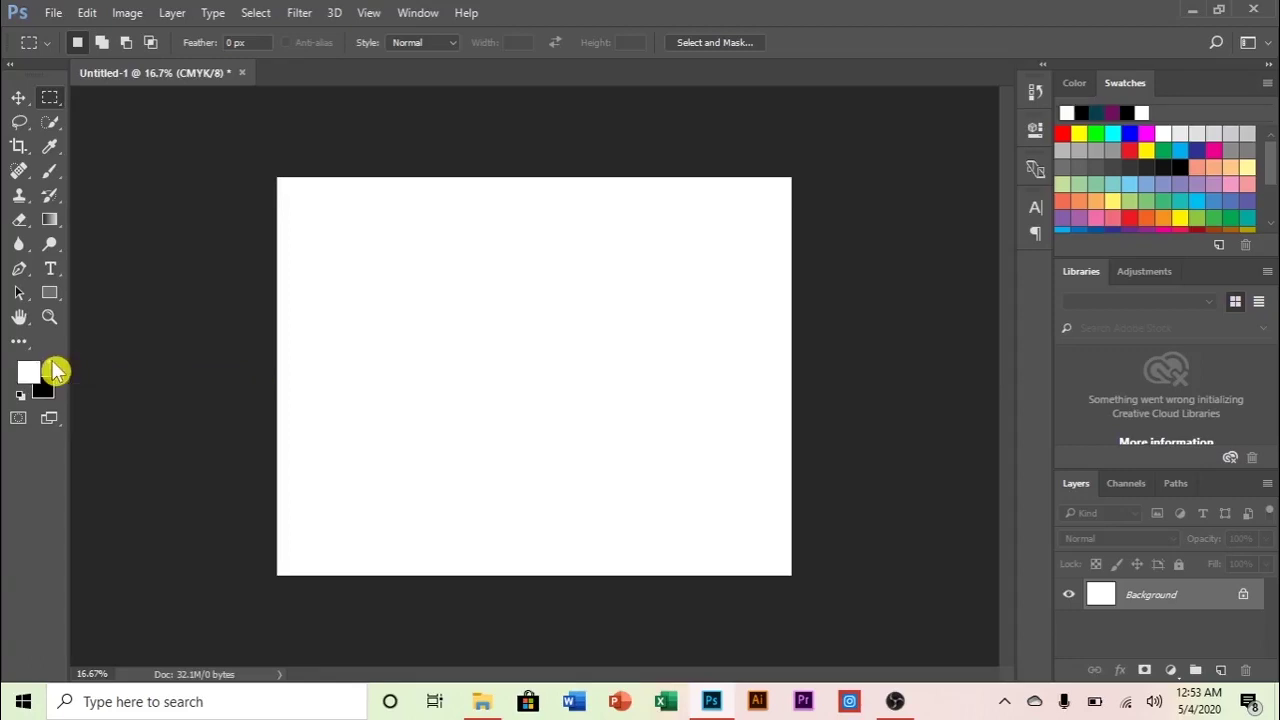
# Swap the foreground and background colors several times, ending with black as the foreground and white as the background.
pyautogui.click(55, 370)
pyautogui.click(55, 370)
pyautogui.click(55, 370)
pyautogui.click(55, 370)
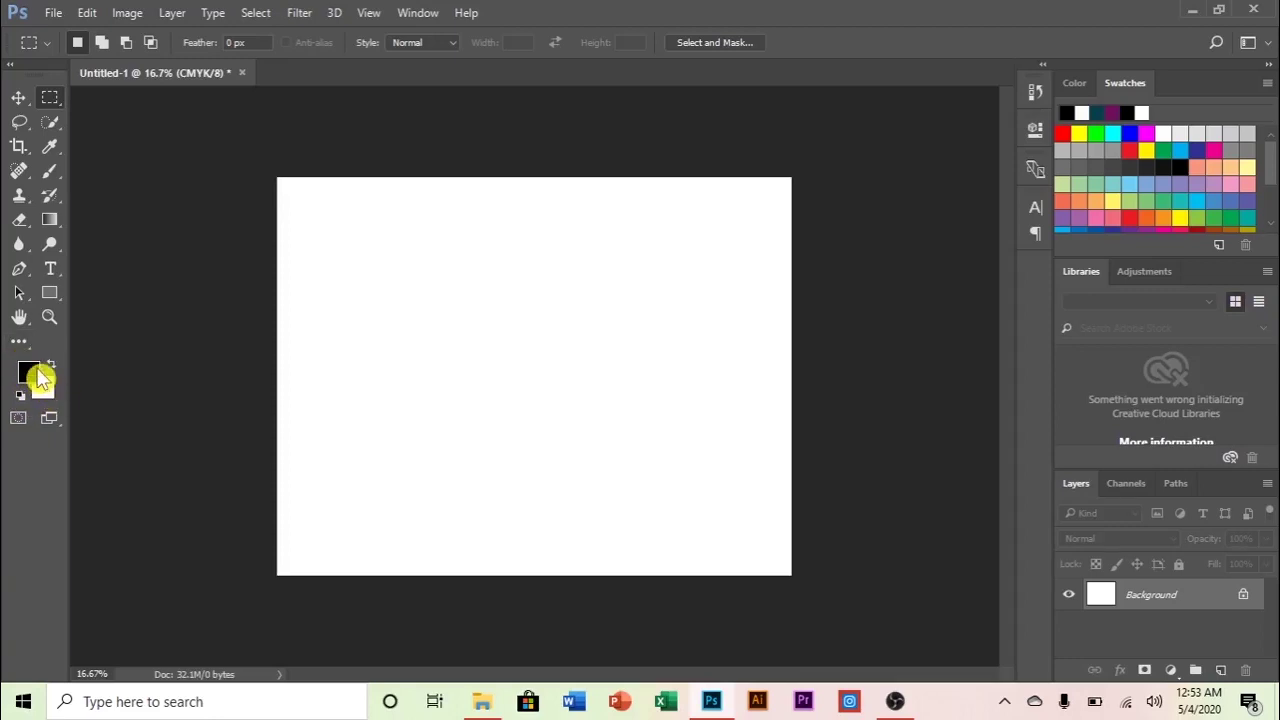
# Set the foreground color to a dark red and the background color to a medium green with hue 109°.
pyautogui.click(38, 372)
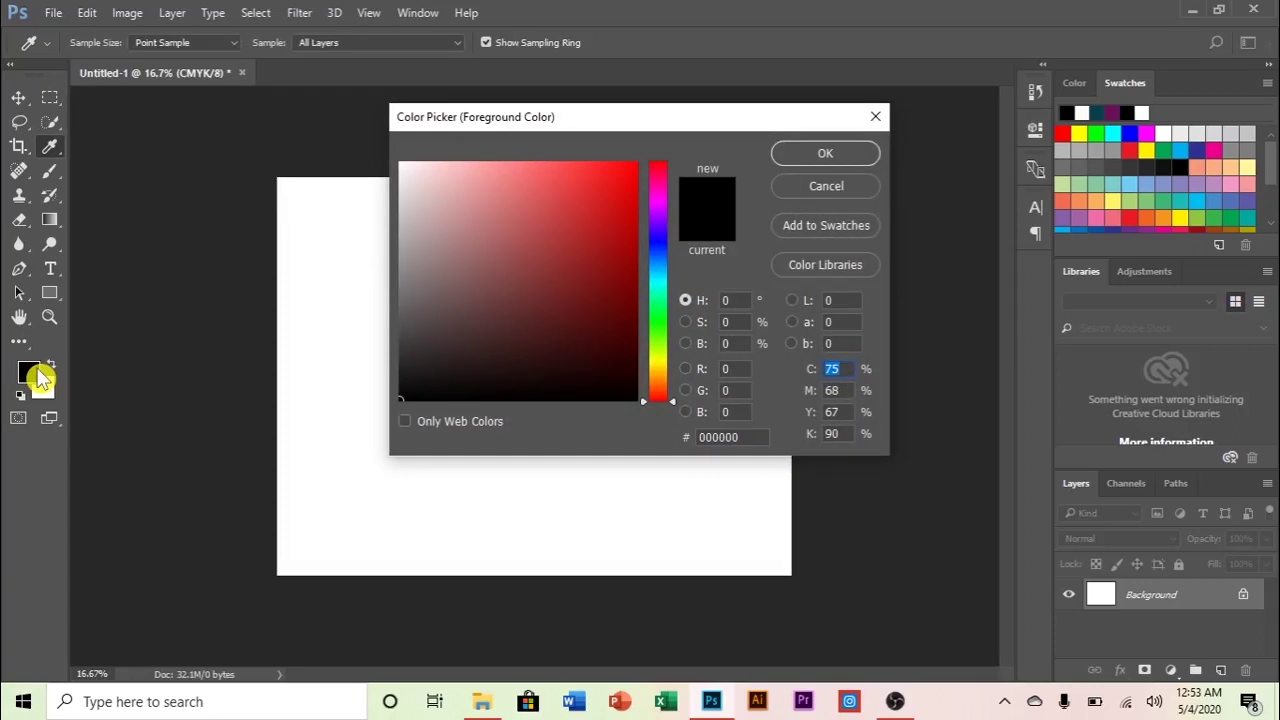
pyautogui.click(609, 233)
pyautogui.click(865, 155)
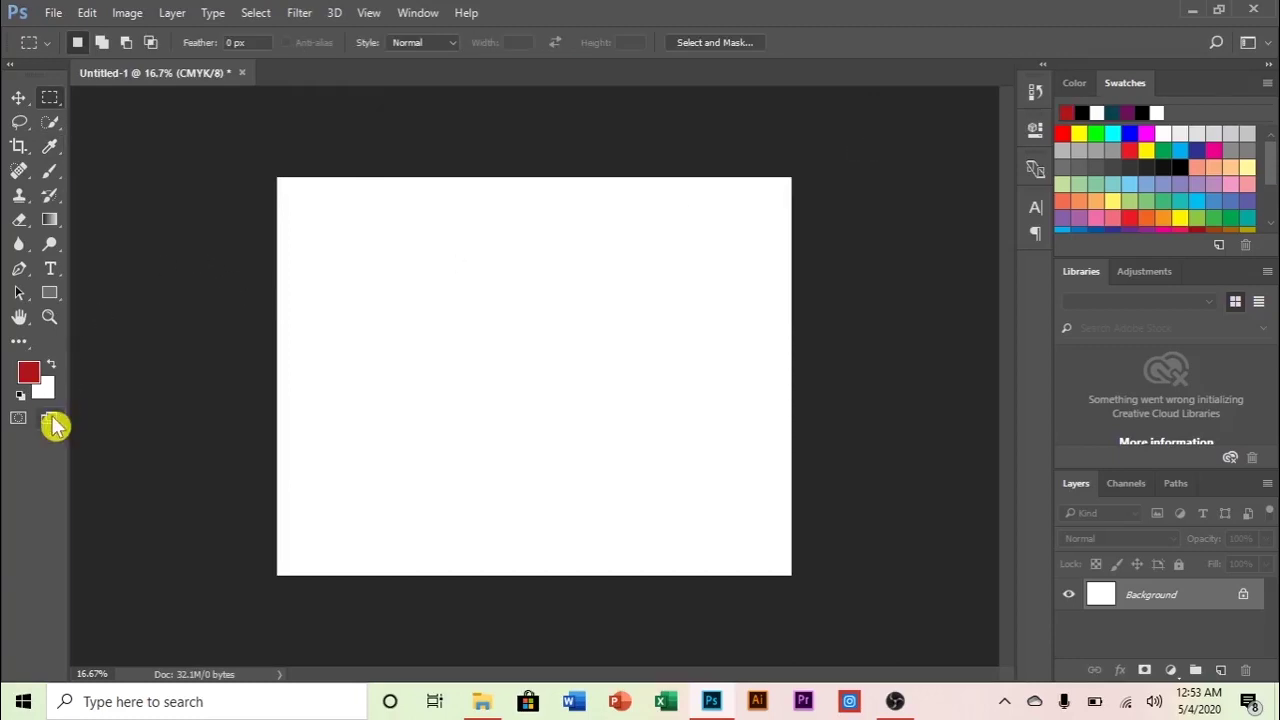
pyautogui.click(45, 392)
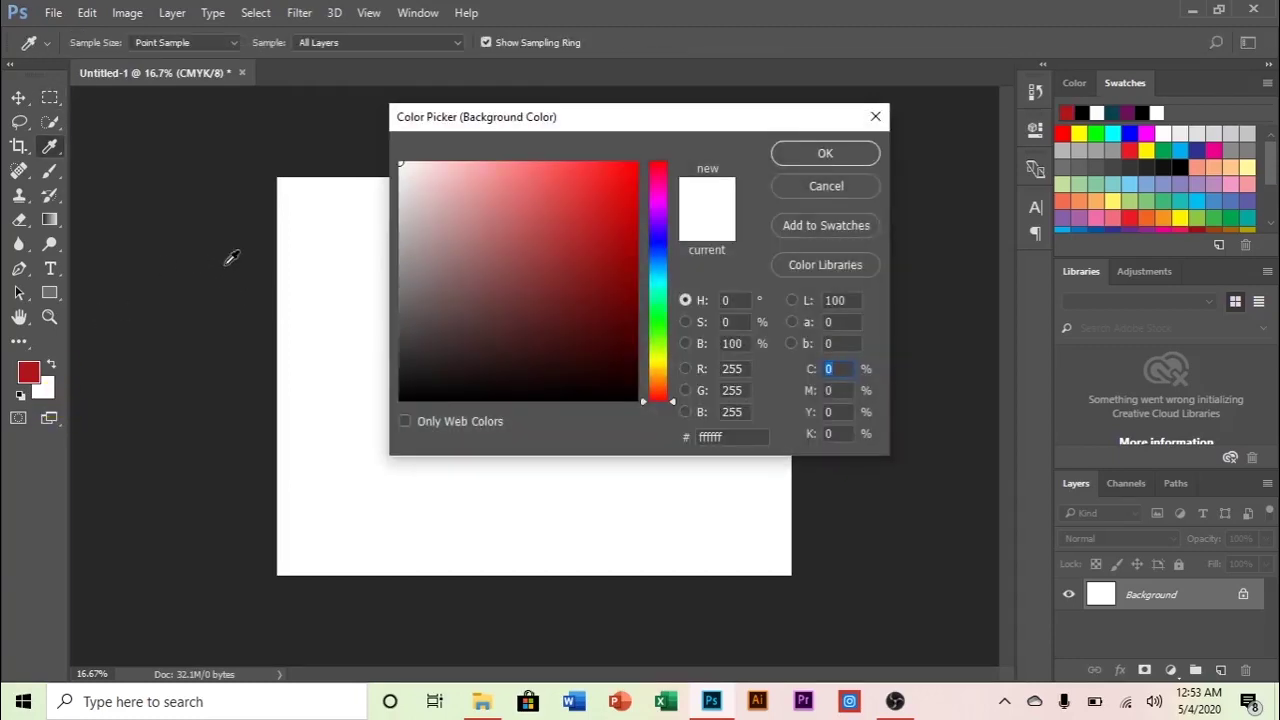
pyautogui.click(658, 330)
pyautogui.click(603, 271)
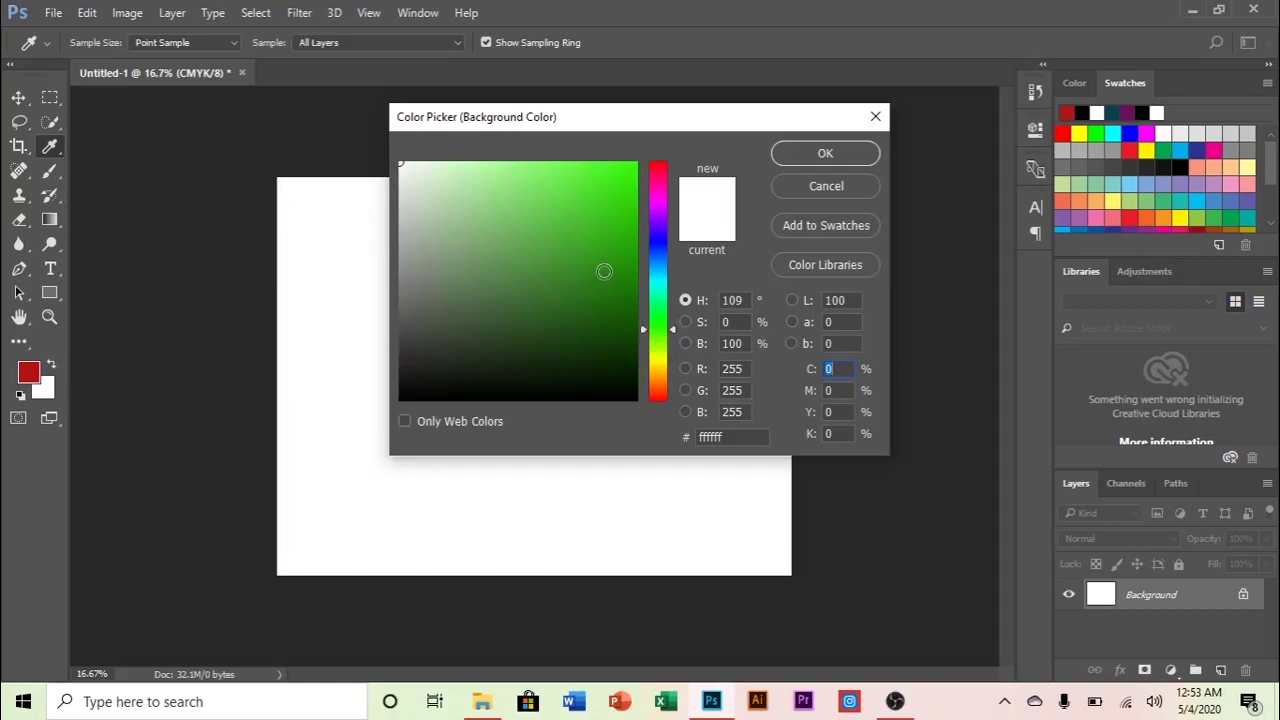
pyautogui.click(845, 153)
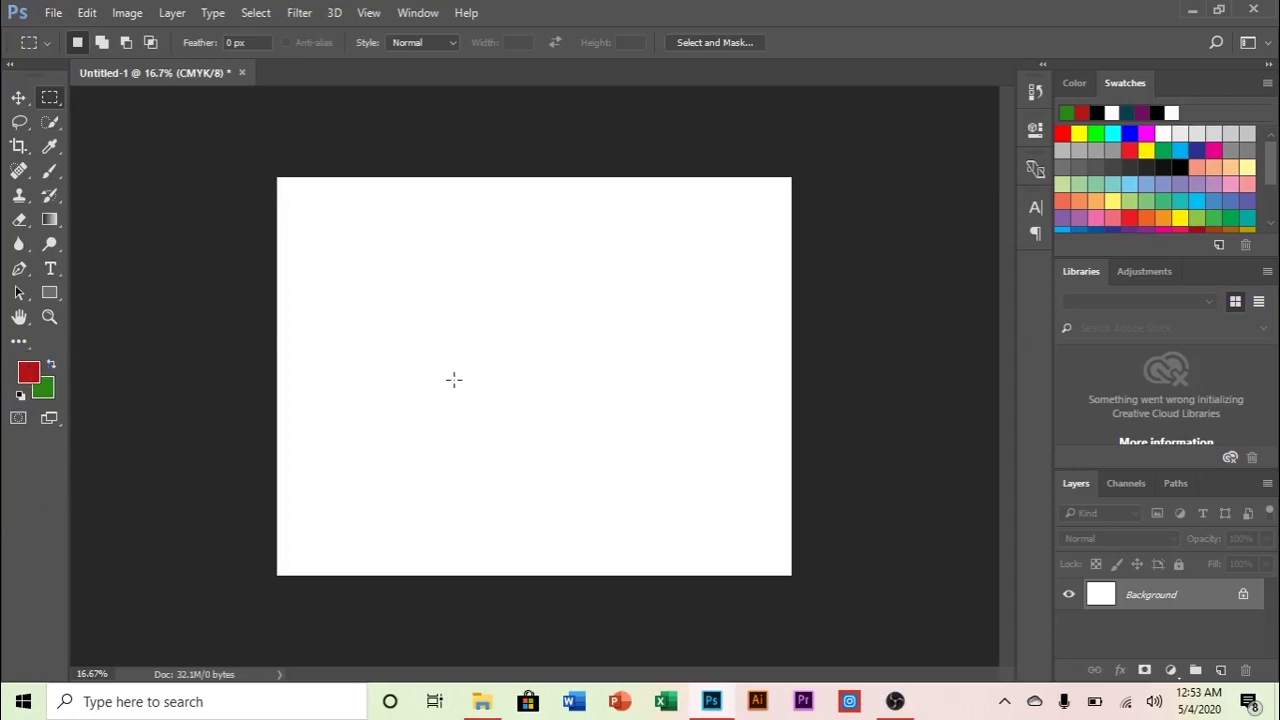
# Fill the Background layer with the red foreground color, refill it with the green background color, and restore the default black and white colors.
pyautogui.hotkey('alt', 'BackSpace')
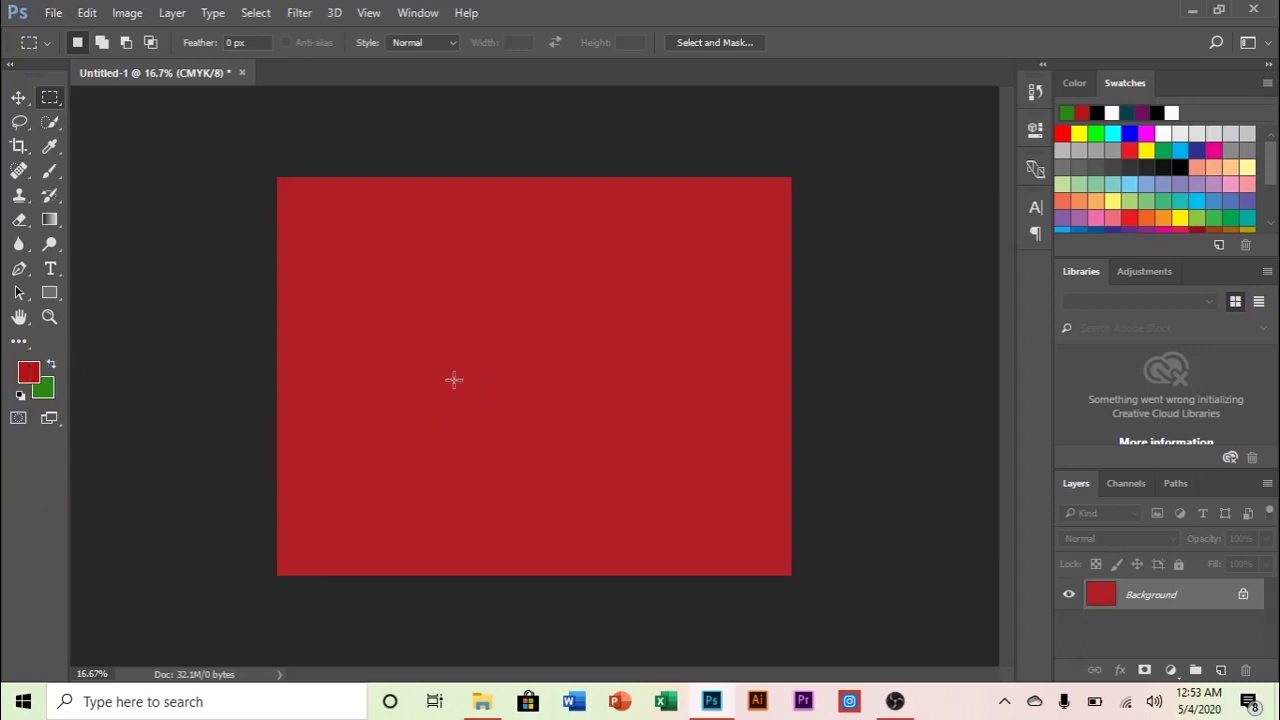
pyautogui.hotkey('ctrl', 'BackSpace')
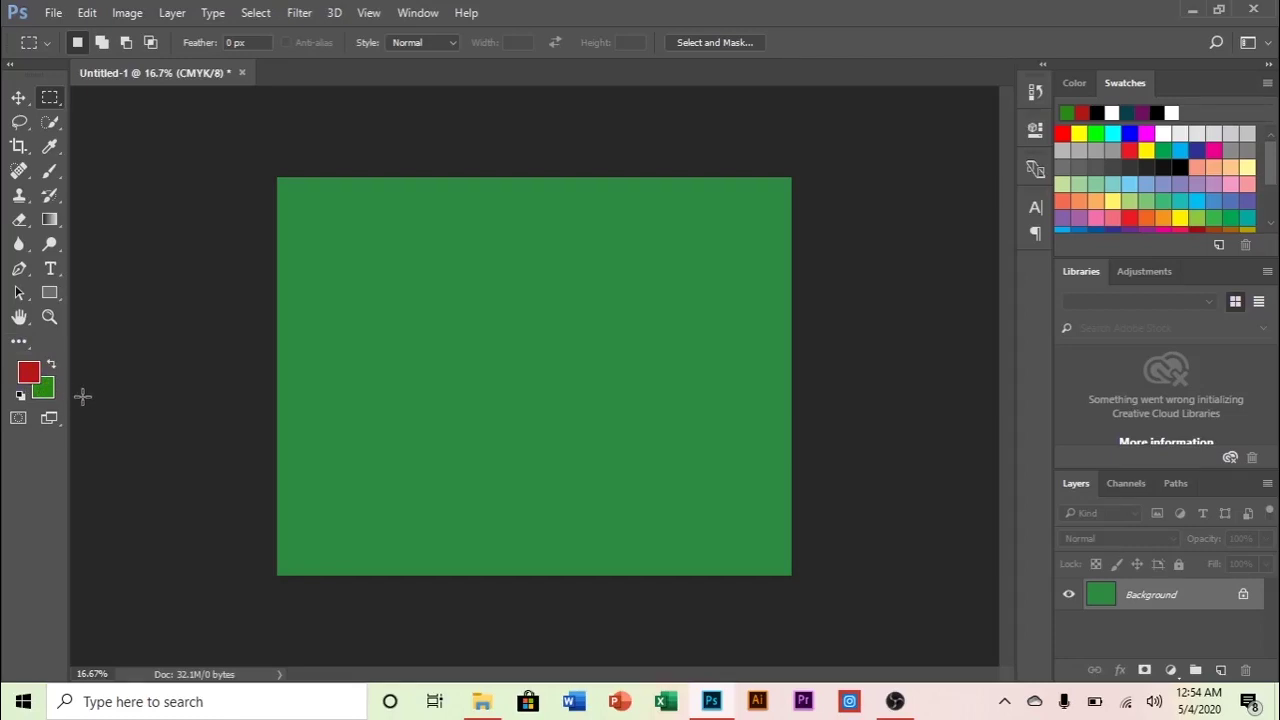
pyautogui.press('d')
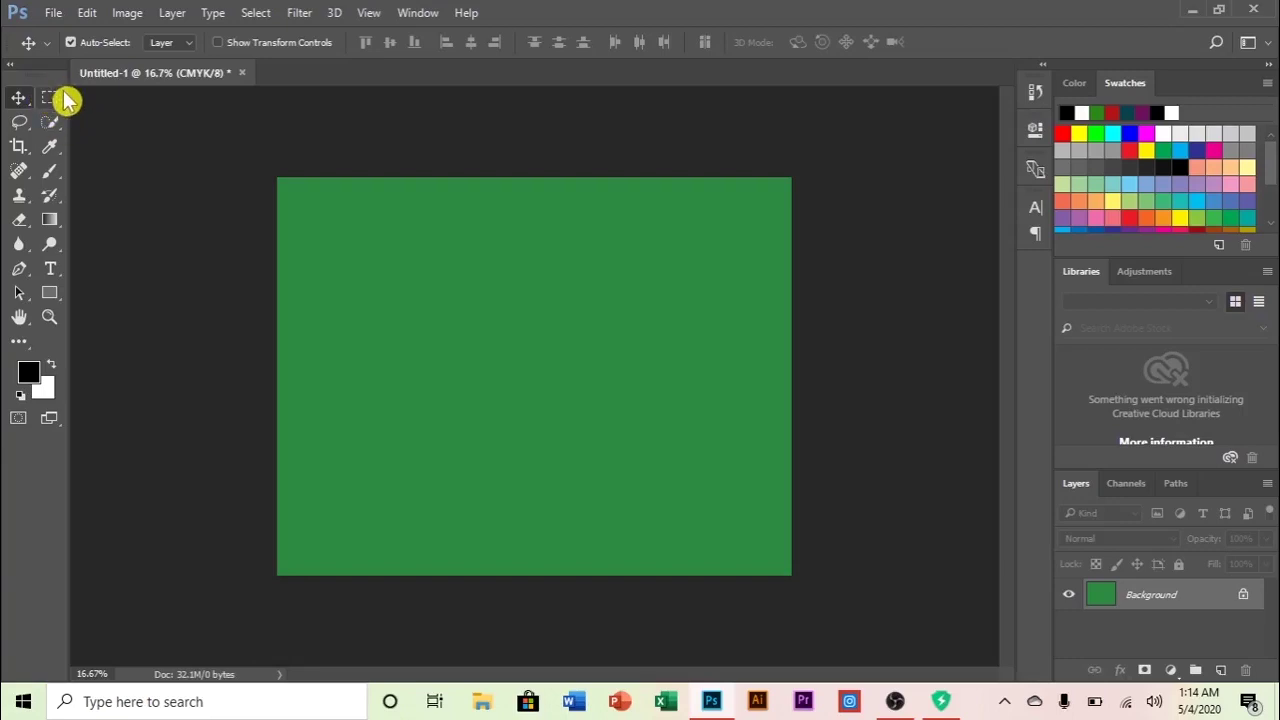
# Review the tool variants grouped under the Rectangular Marquee, Lasso and Quick Selection tools.
pyautogui.click(50, 98)
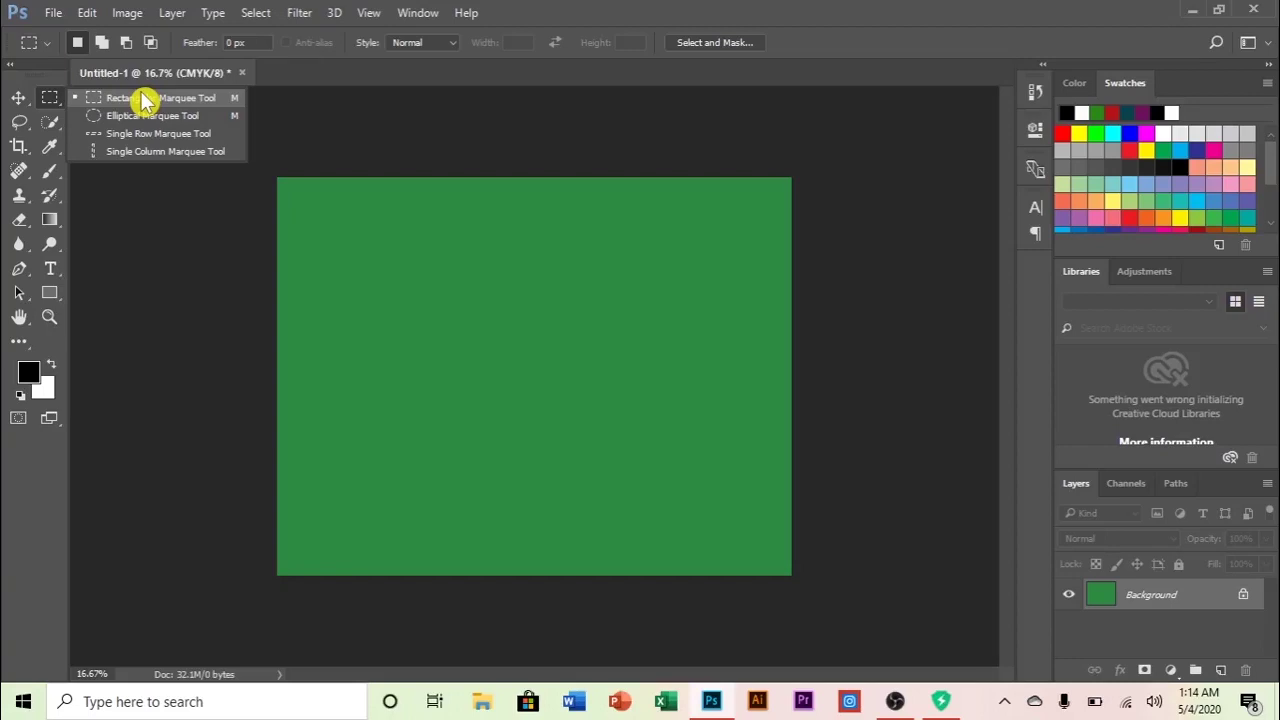
pyautogui.click(27, 124)
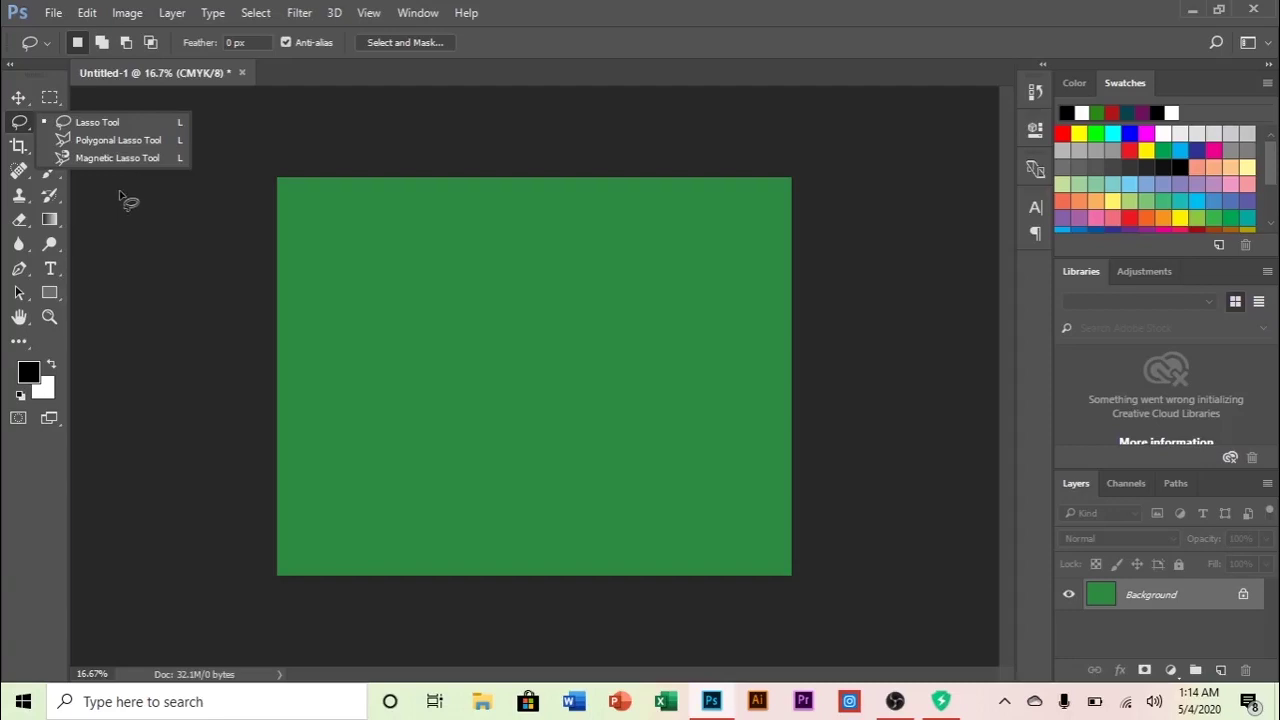
pyautogui.click(111, 228)
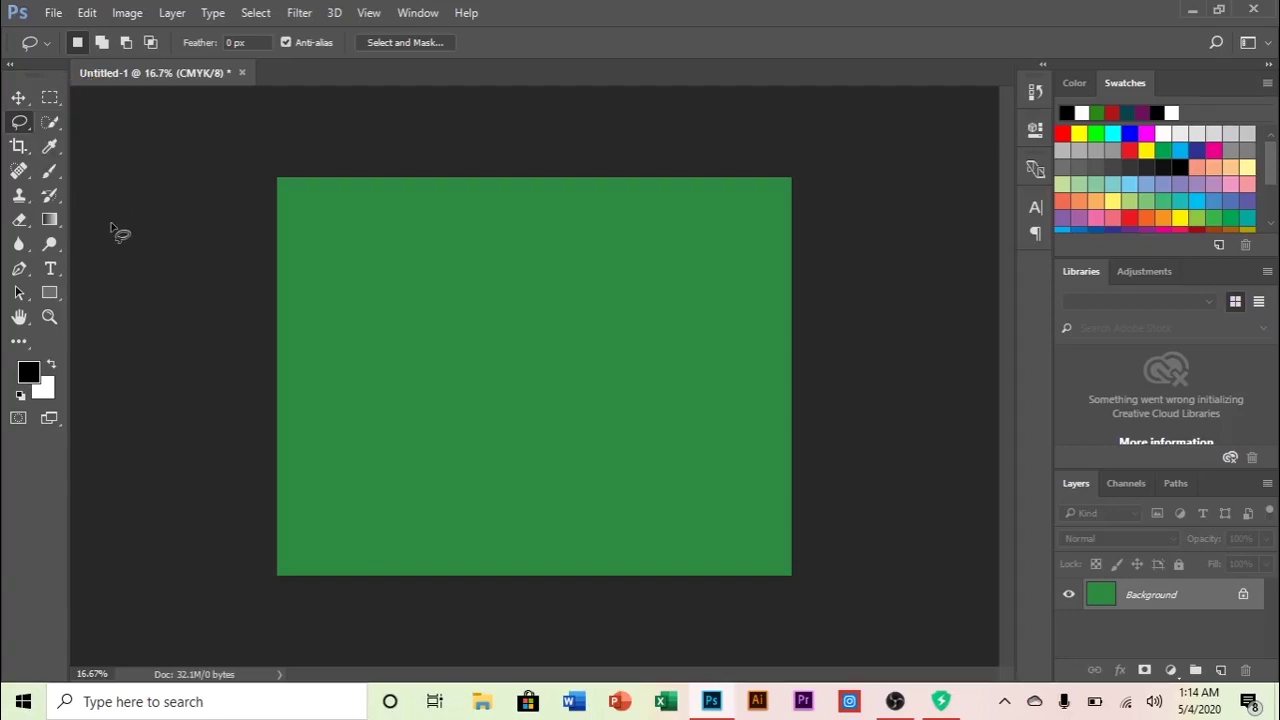
pyautogui.click(60, 130)
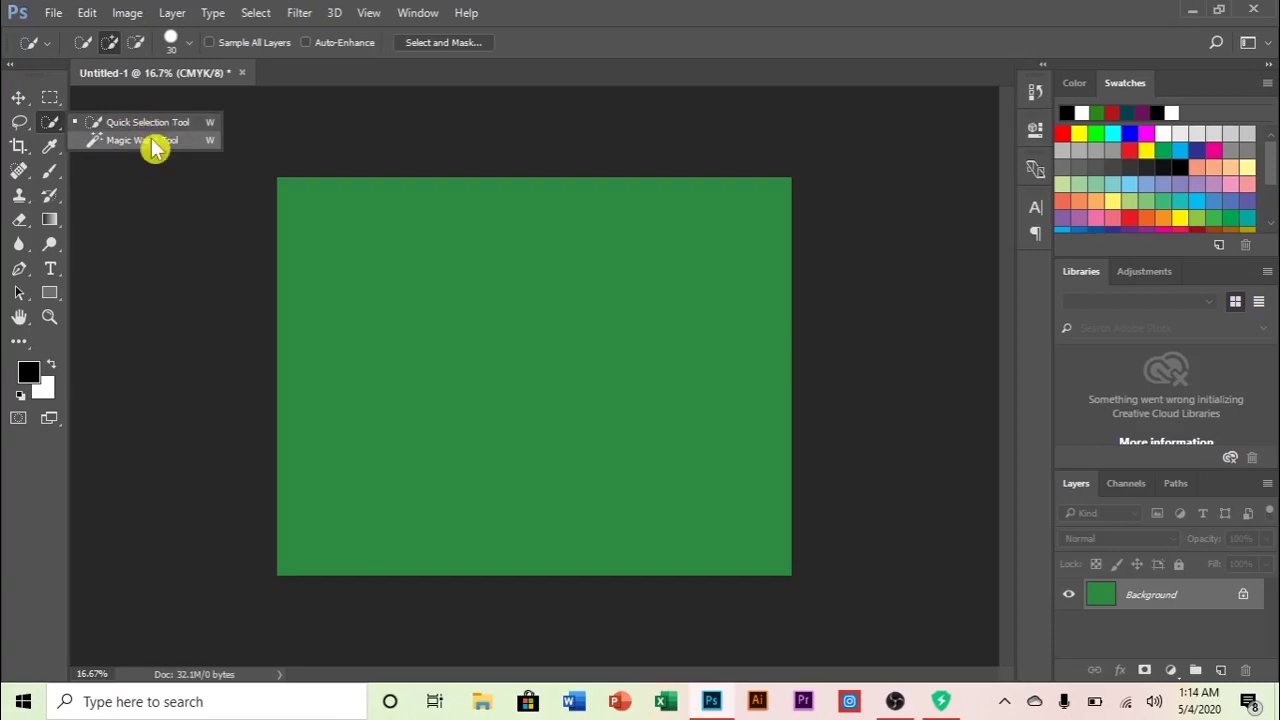
pyautogui.click(117, 185)
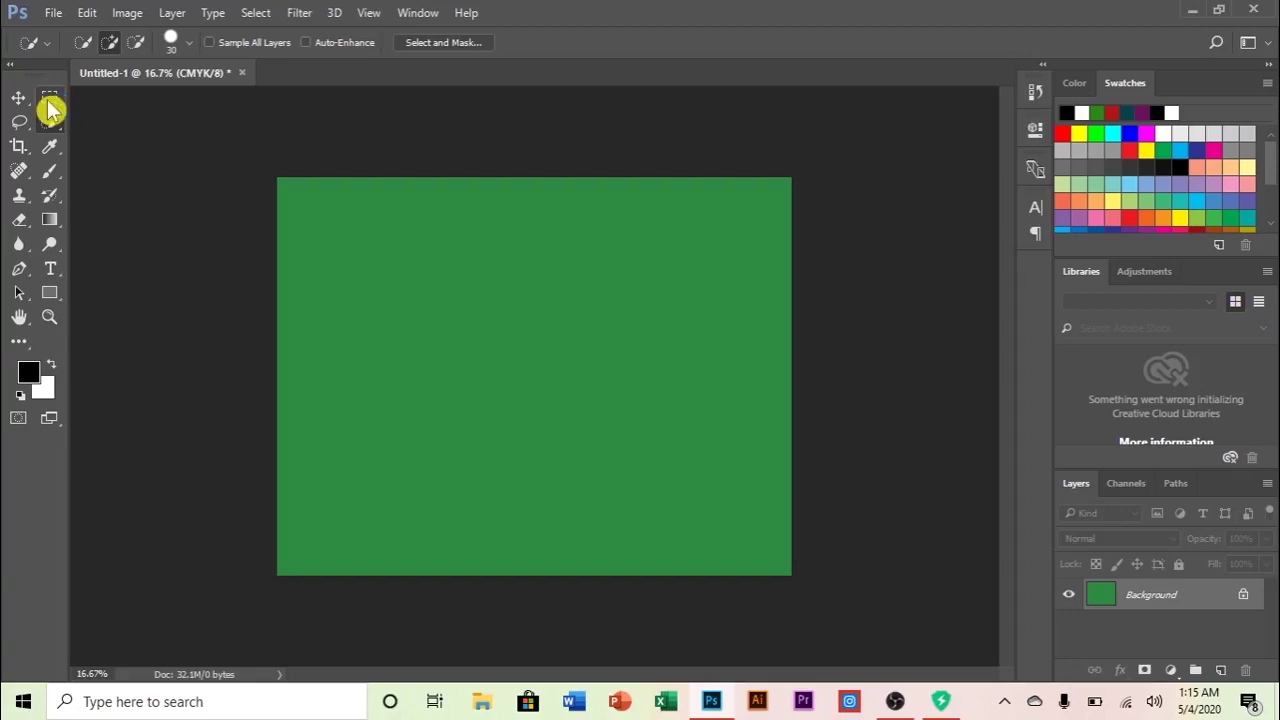
pyautogui.hotkey('ctrl', 'o')
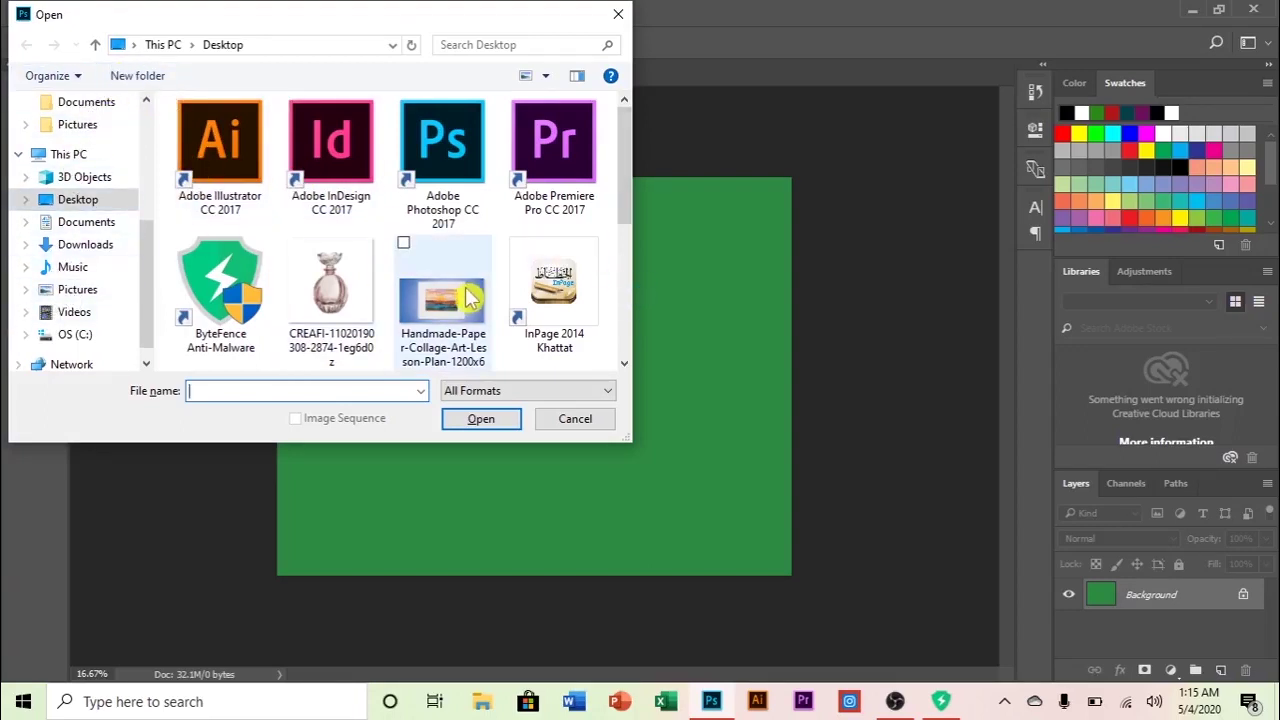
pyautogui.click(625, 365)
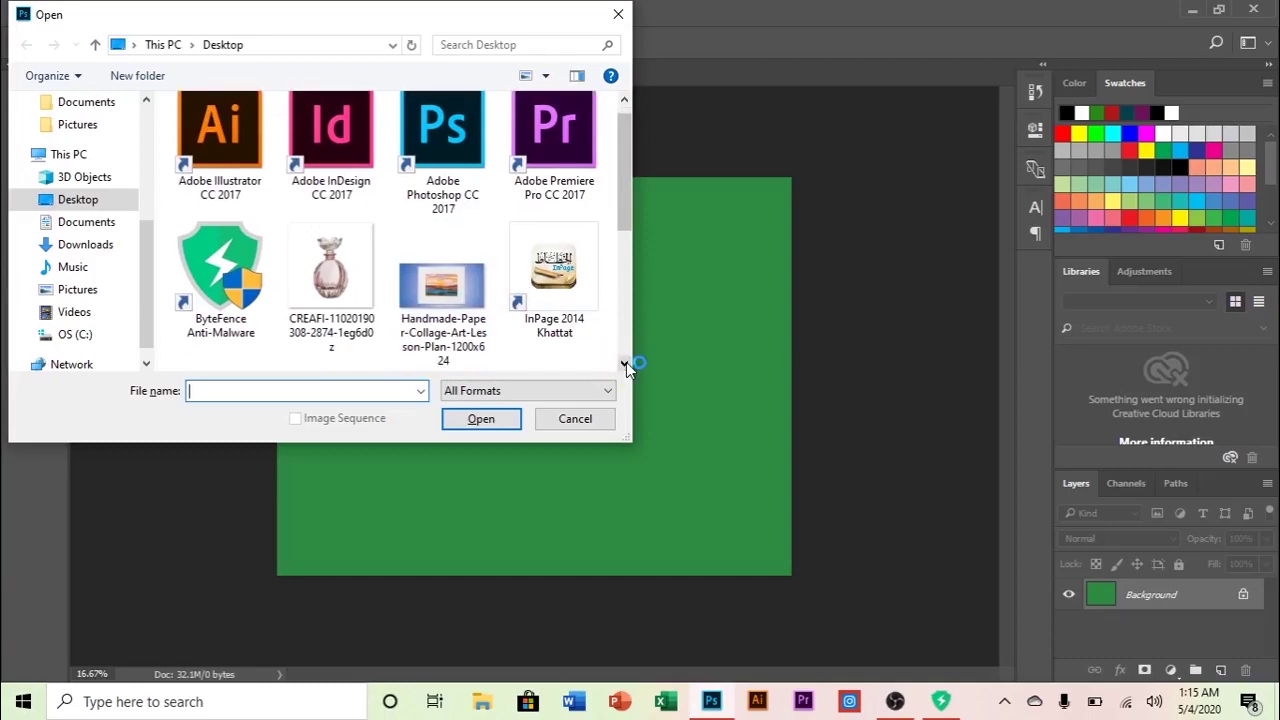
pyautogui.click(625, 365)
pyautogui.click(625, 365)
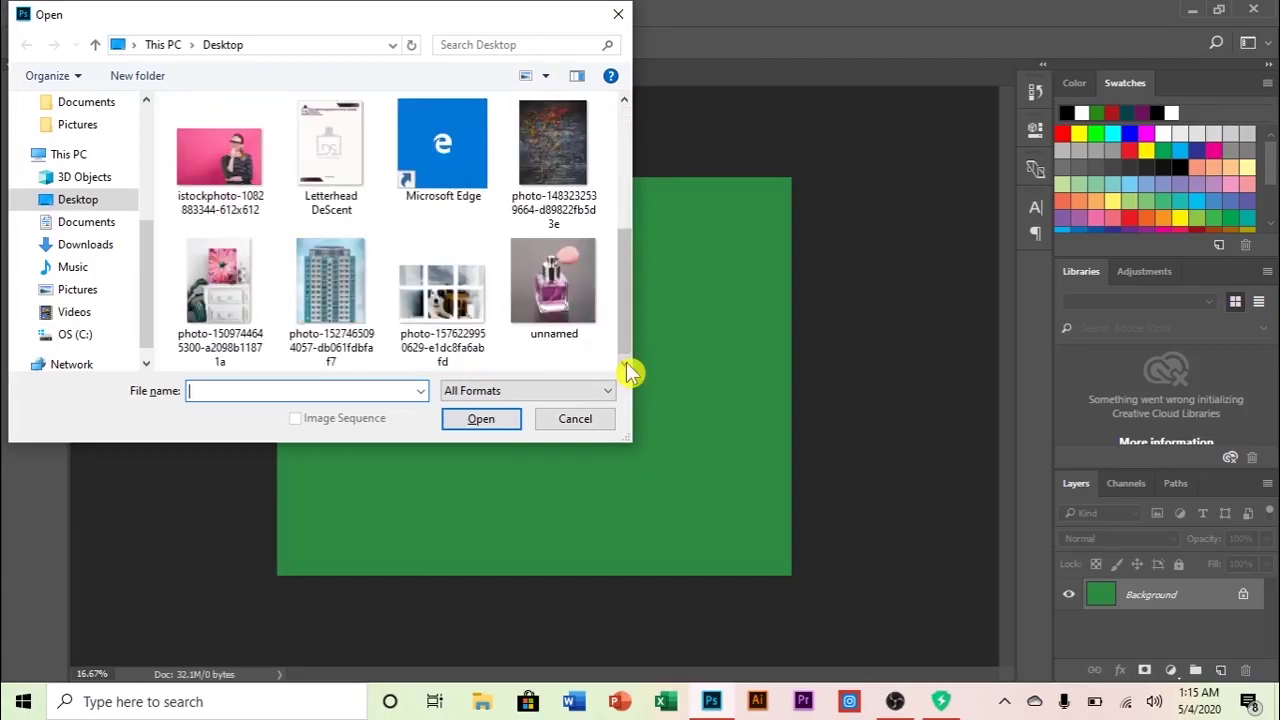
pyautogui.click(224, 288)
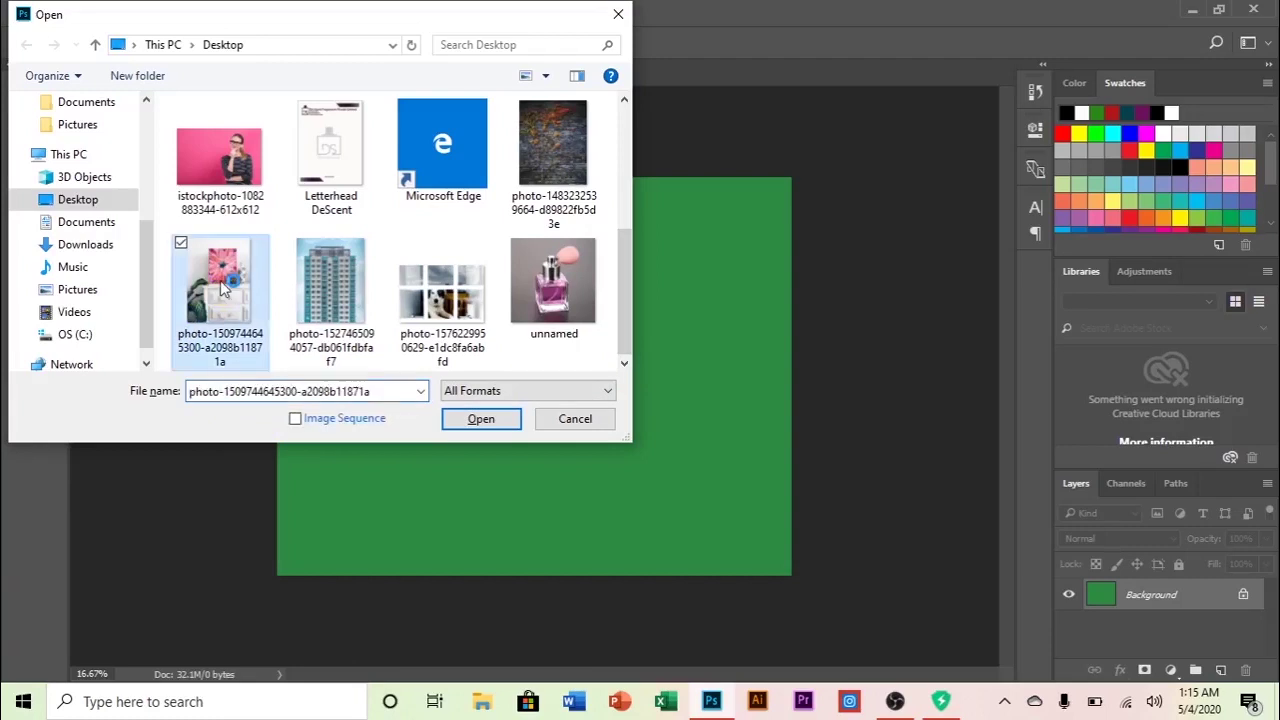
pyautogui.click(476, 424)
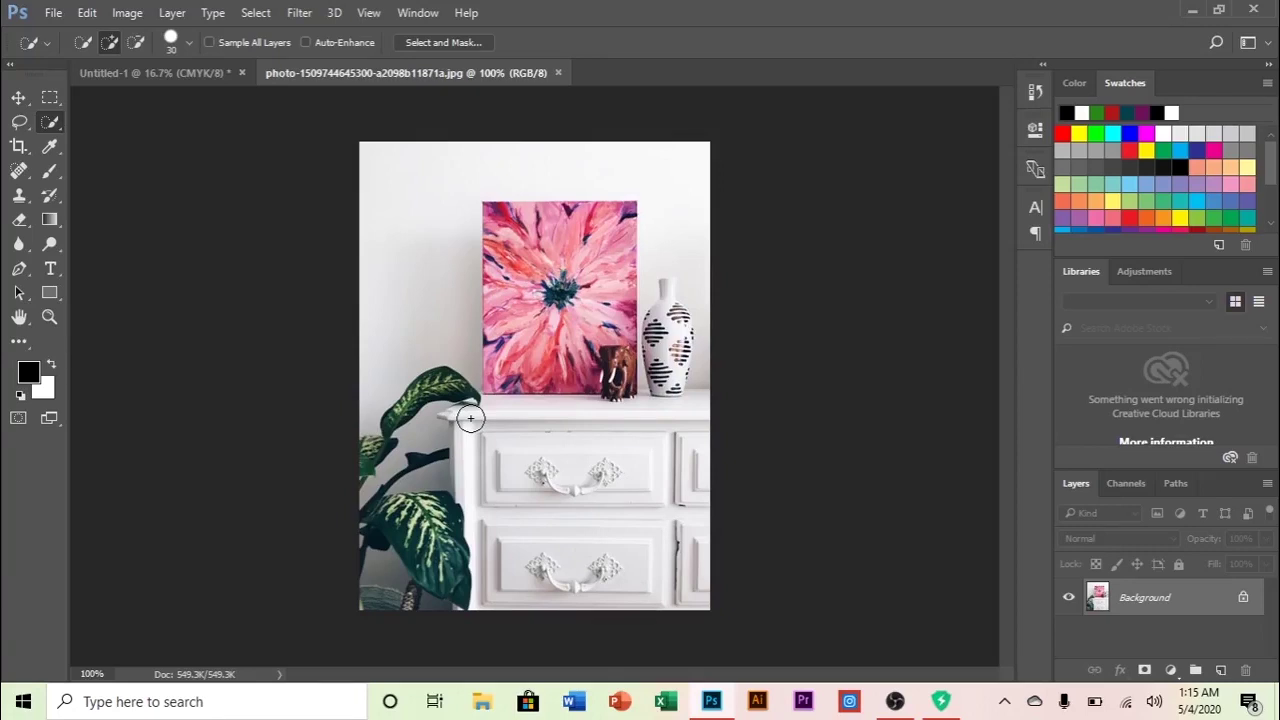
# Select the pink flower painting above the dresser with a rectangular marquee along its edges.
pyautogui.click(50, 100)
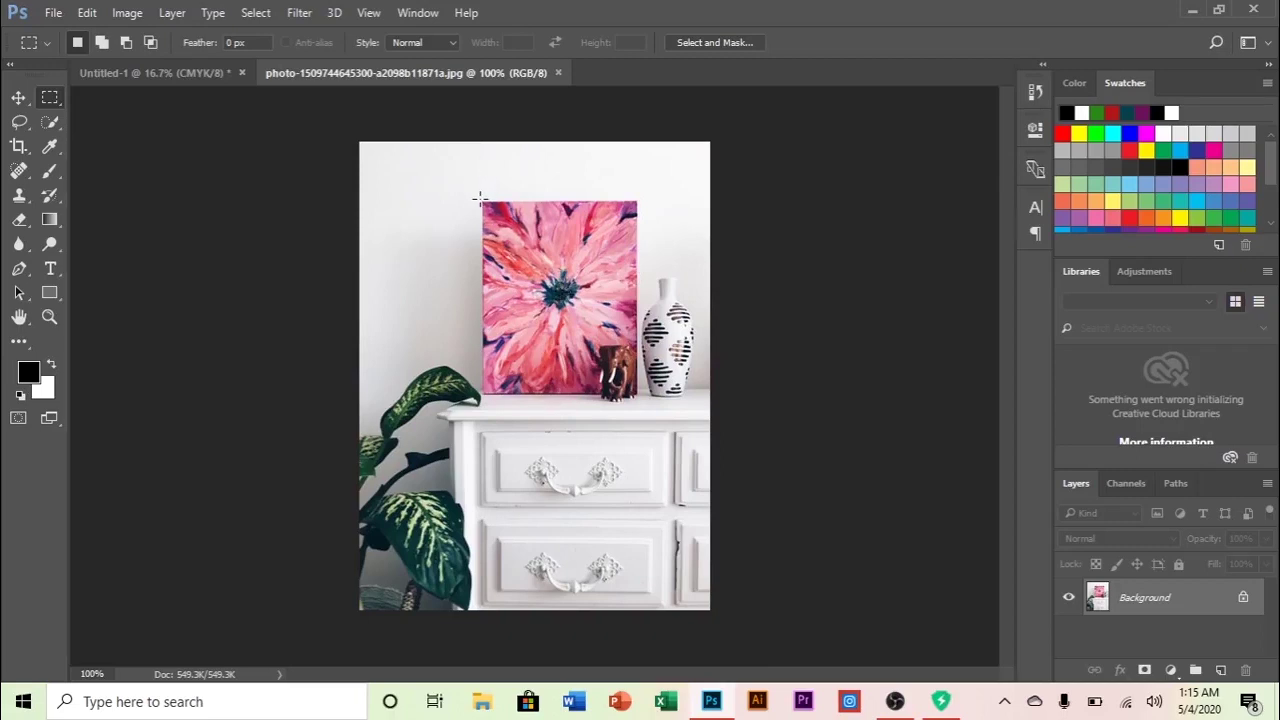
pyautogui.moveTo(480, 199)
pyautogui.mouseDown()
pyautogui.moveTo(596, 294)
pyautogui.moveTo(638, 400)
pyautogui.mouseUp()
pyautogui.moveTo(638, 398); pyautogui.dragTo(639, 400)
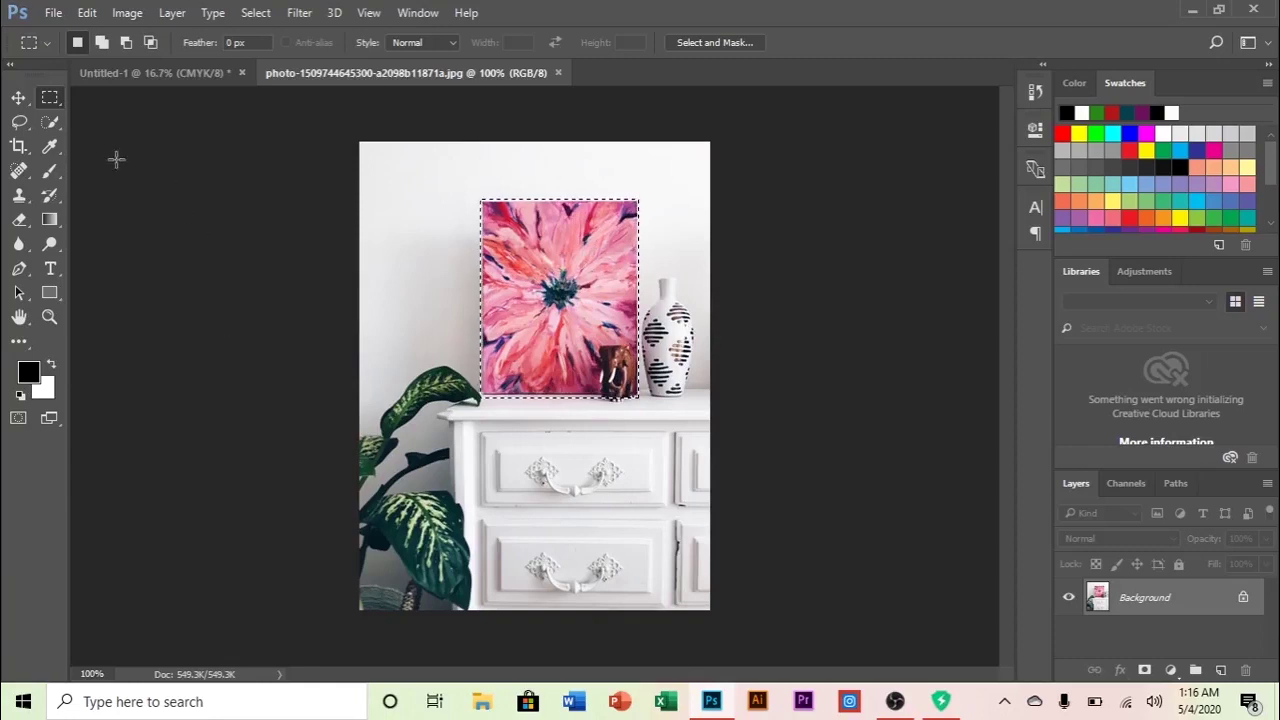
# Set the Brush tool to a size of 51 px and a hardness of 49%.
pyautogui.click(51, 176)
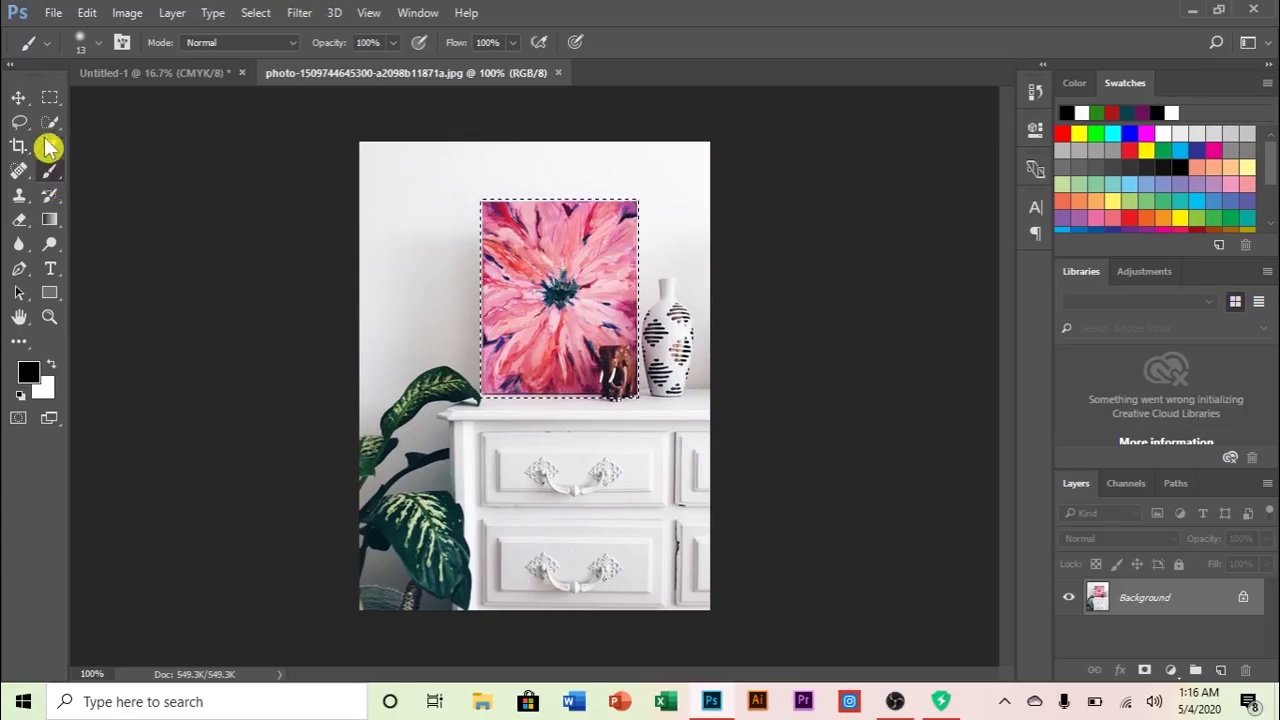
pyautogui.click(89, 43)
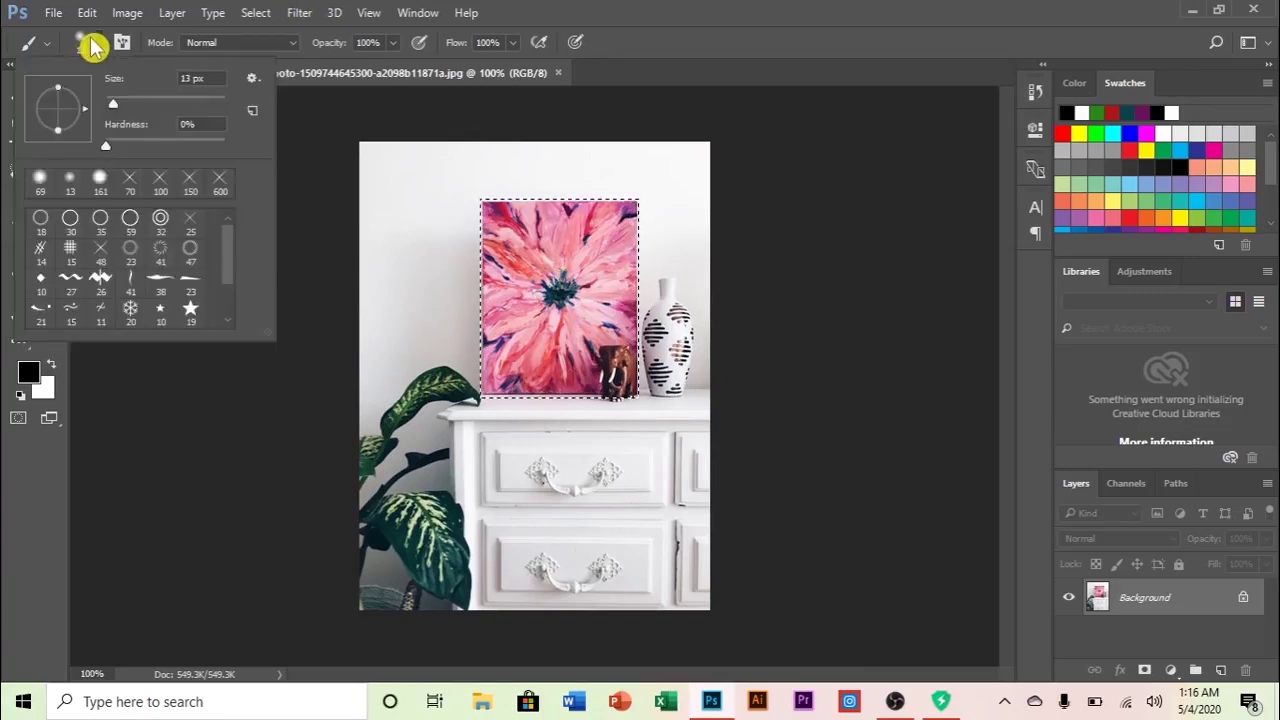
pyautogui.click(170, 96)
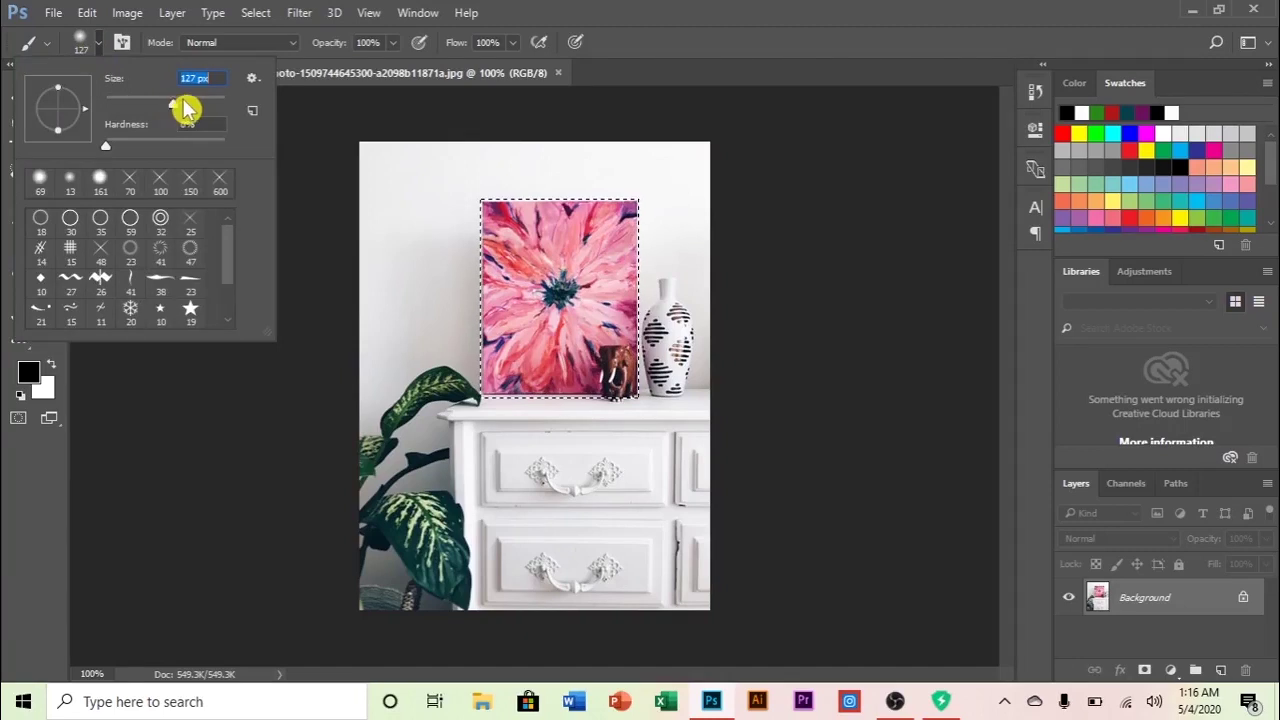
pyautogui.click(166, 146)
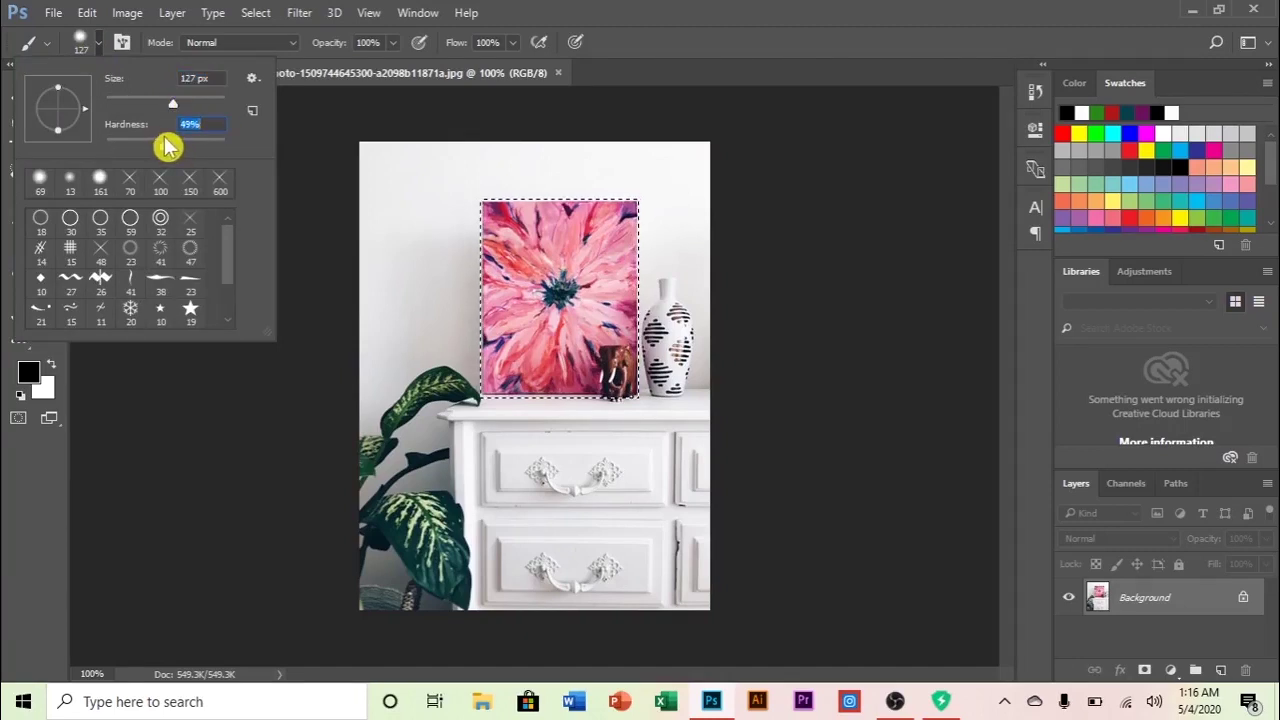
pyautogui.click(98, 40)
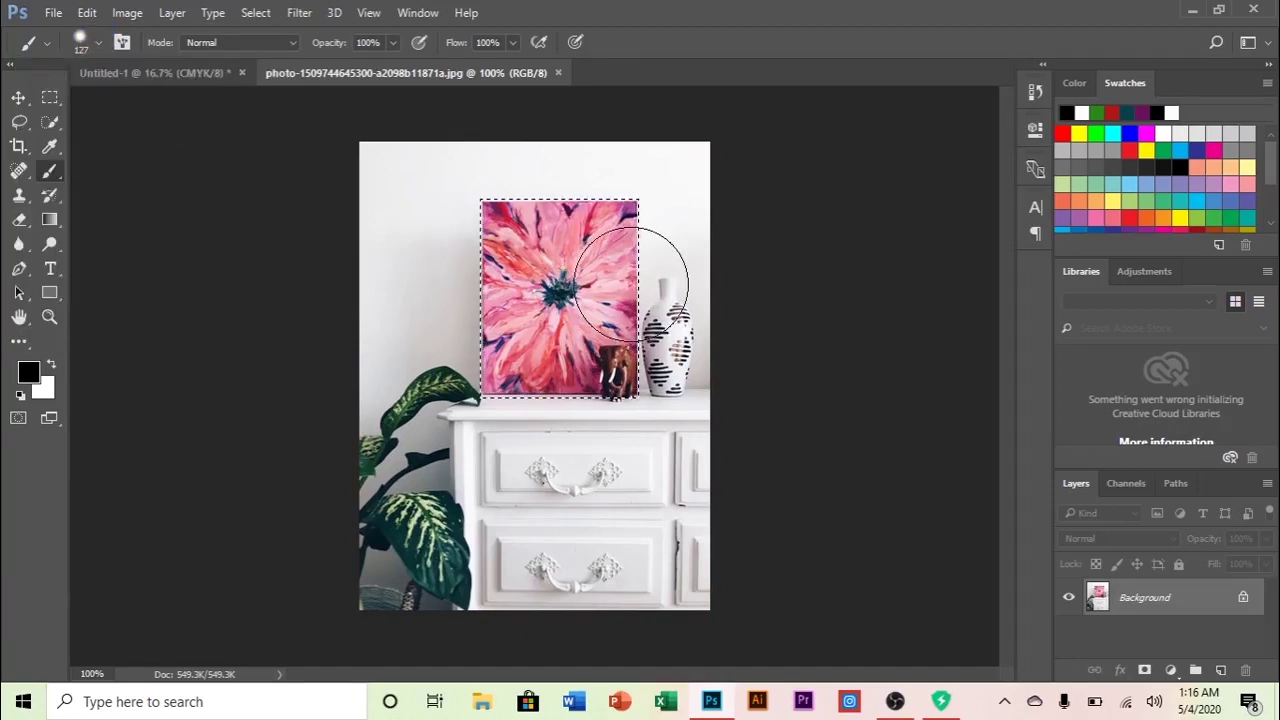
pyautogui.click(99, 44)
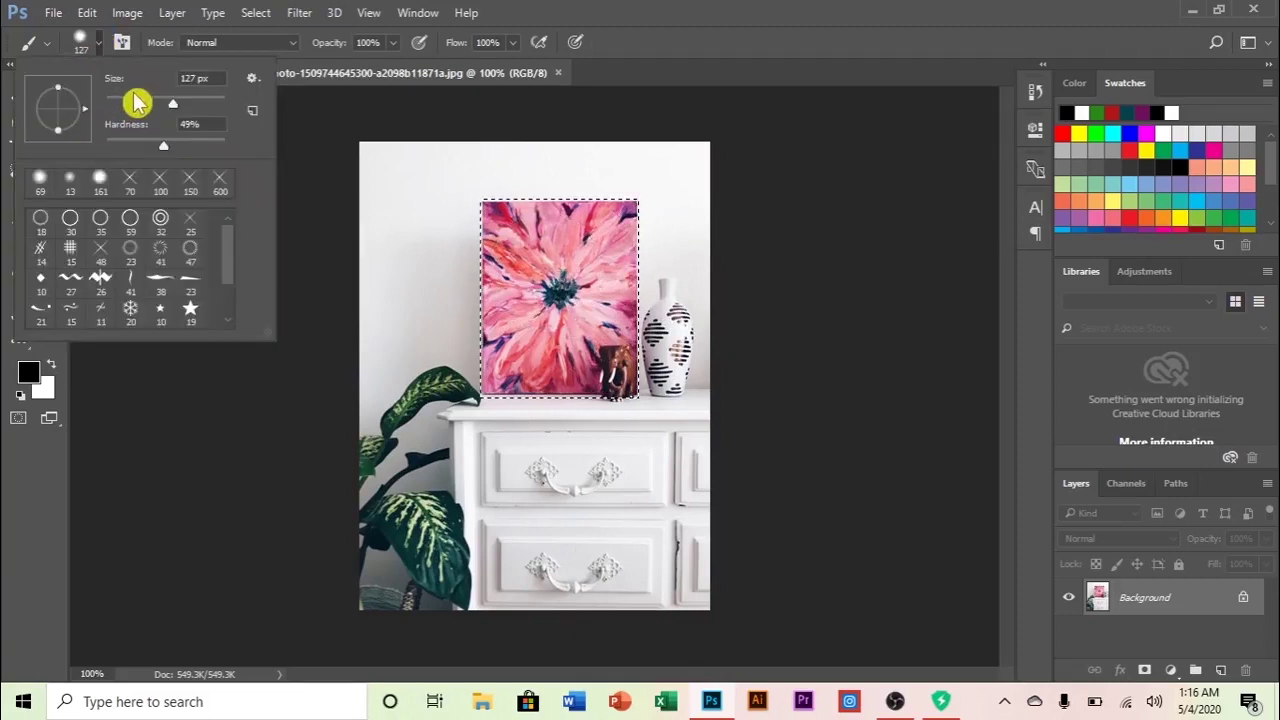
pyautogui.click(139, 103)
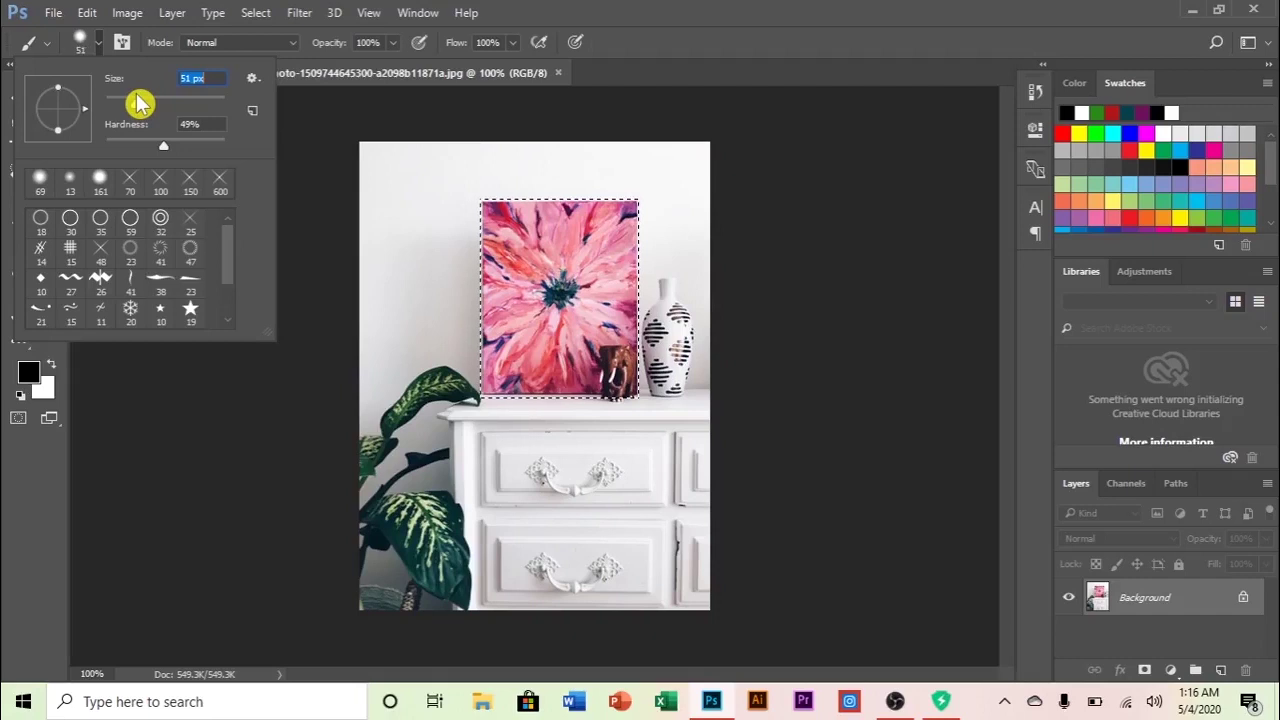
pyautogui.click(100, 42)
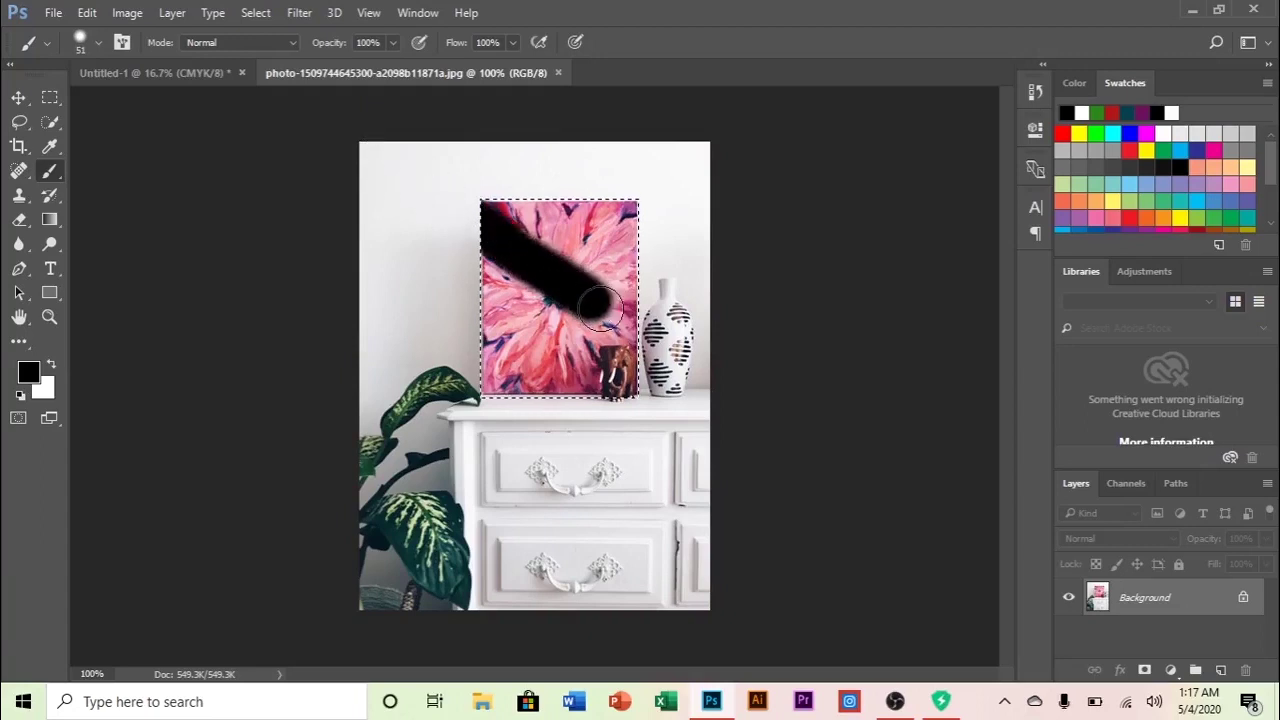
# Paint the whole area inside the rectangular selection black with the brush.
pyautogui.moveTo(490, 215); pyautogui.dragTo(538, 243)
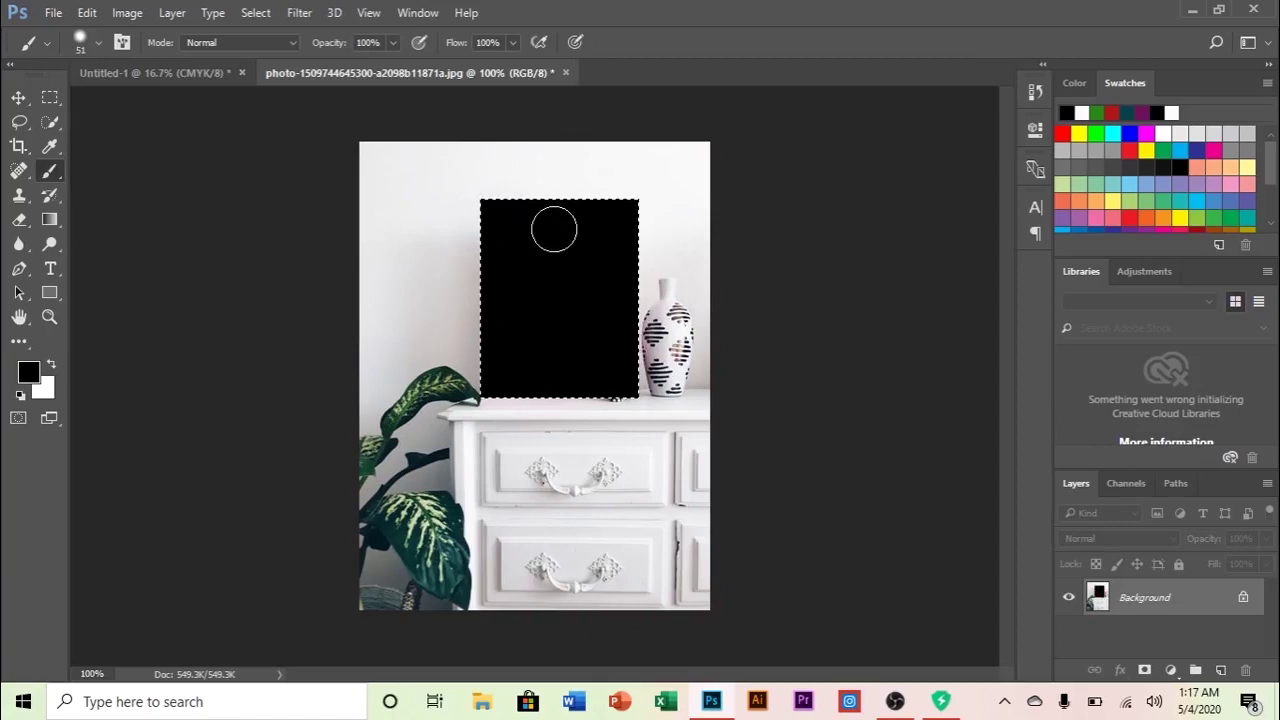
pyautogui.click(22, 103)
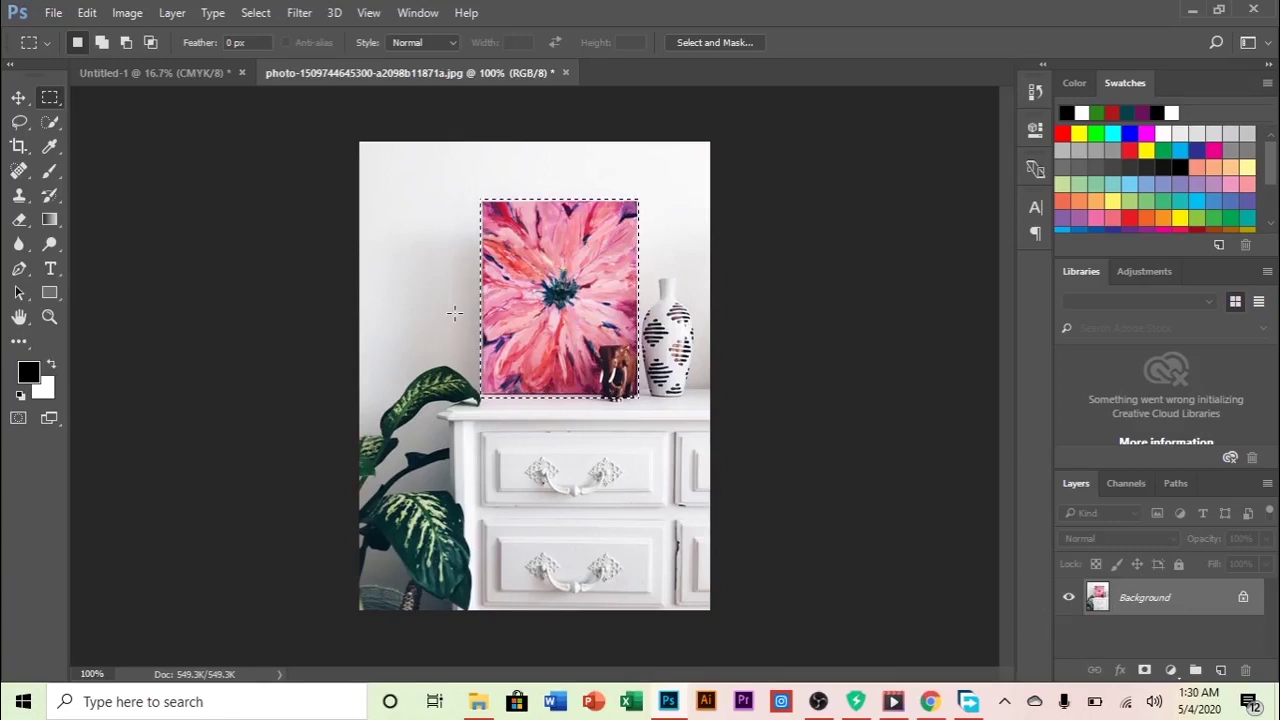
pyautogui.press('v')
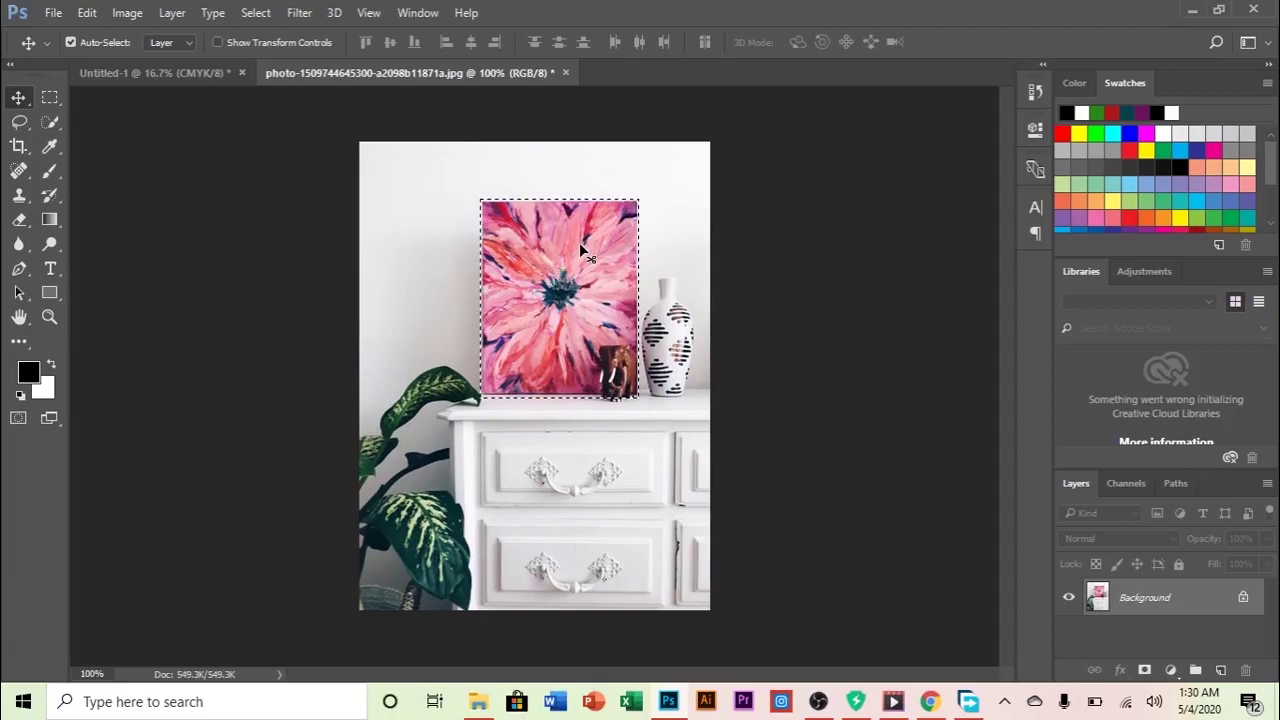
pyautogui.click(1198, 12)
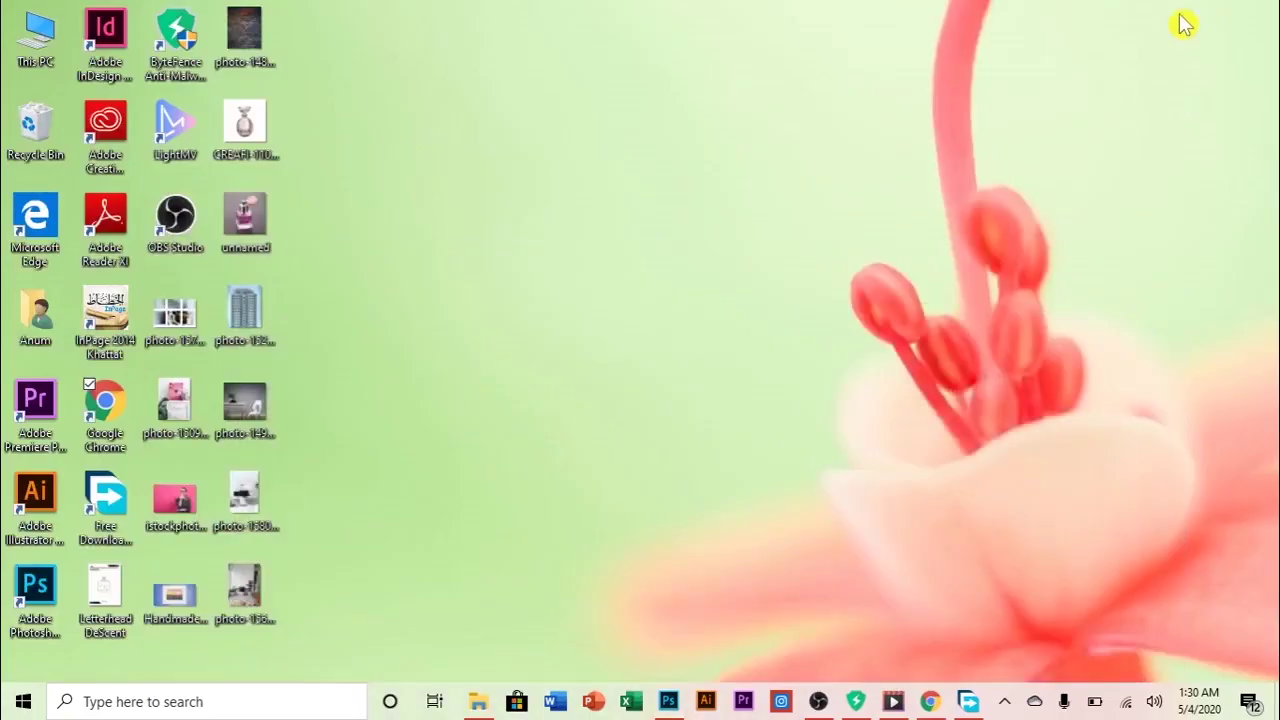
pyautogui.click(249, 596)
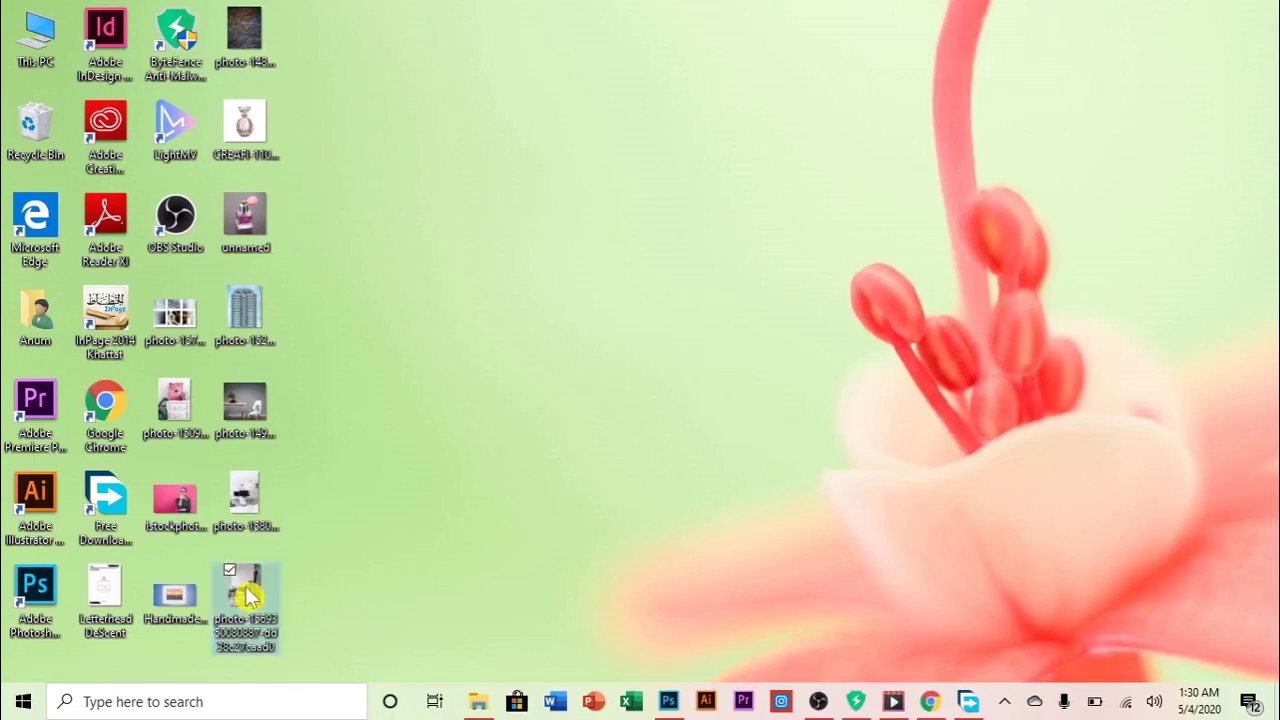
pyautogui.moveTo(249, 596); pyautogui.dragTo(650, 612)
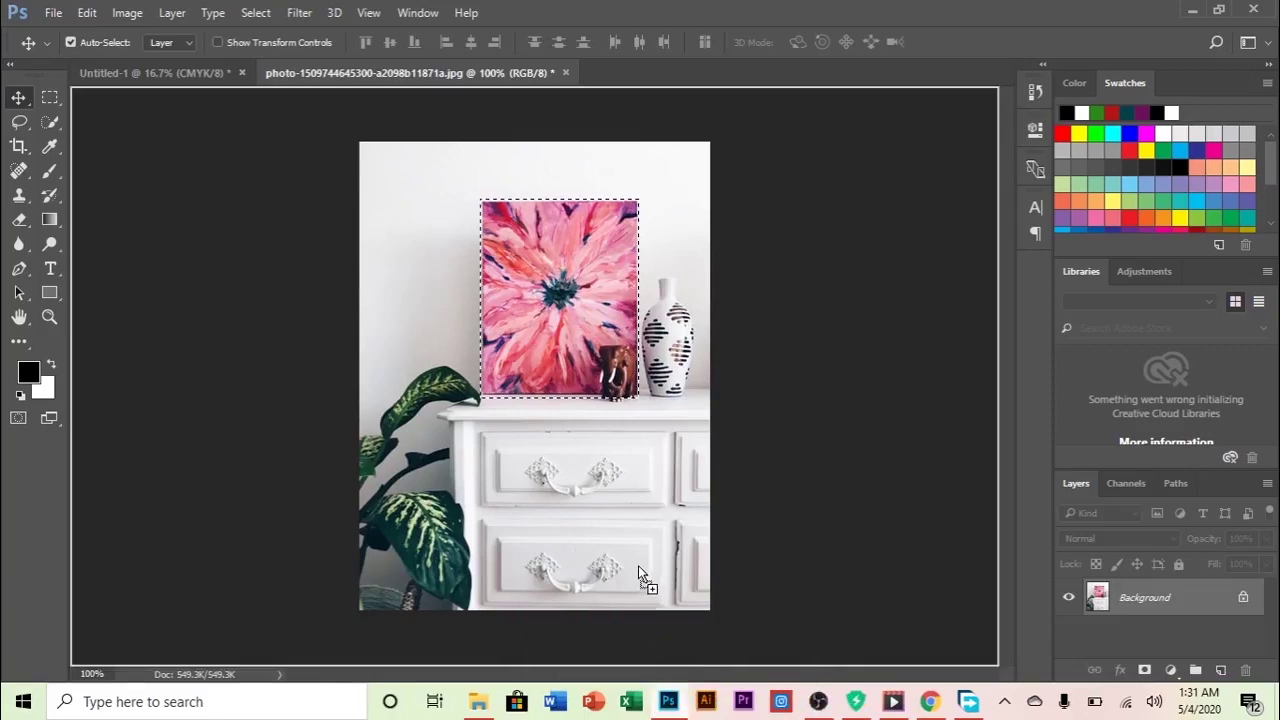
pyautogui.moveTo(610, 200); pyautogui.dragTo(632, 75)
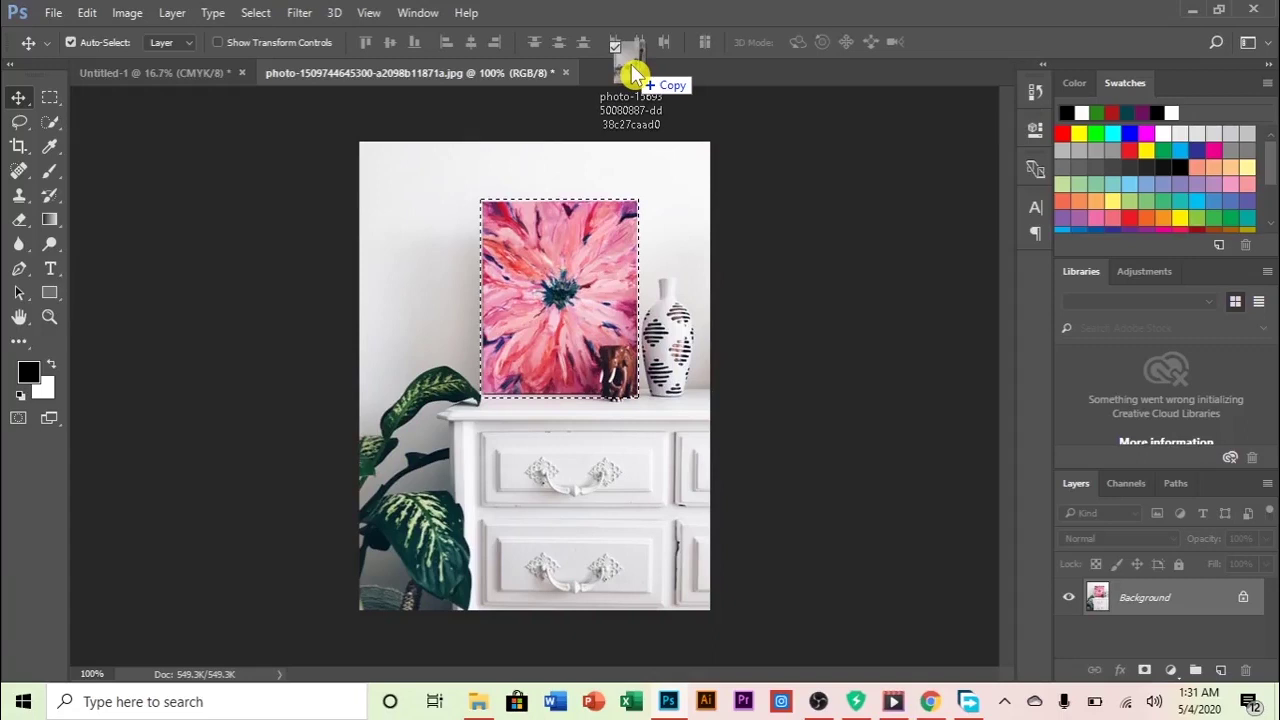
pyautogui.moveTo(632, 70); pyautogui.dragTo(631, 66)
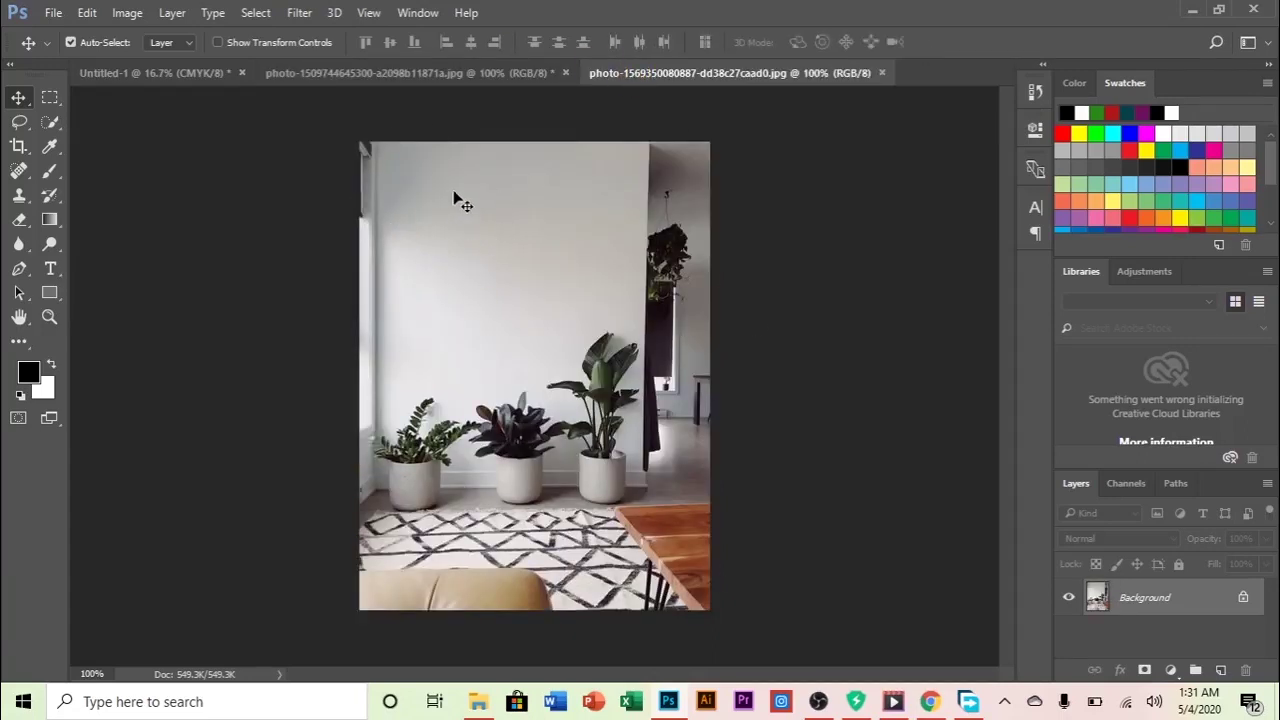
# Move a copy of the selected flower painting into the plant room photo and place it high on the left part of the wall.
pyautogui.click(392, 74)
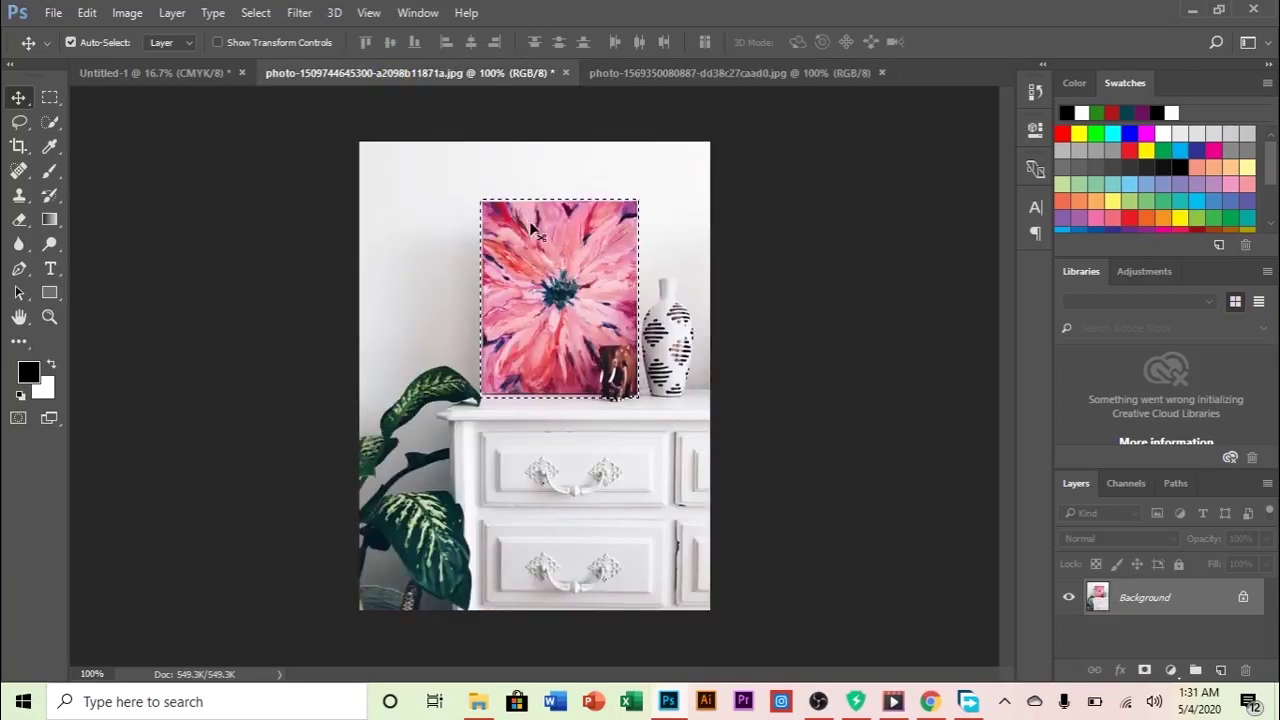
pyautogui.moveTo(540, 262)
pyautogui.mouseDown()
pyautogui.moveTo(583, 282)
pyautogui.moveTo(715, 170)
pyautogui.moveTo(681, 84)
pyautogui.moveTo(587, 201)
pyautogui.mouseUp()
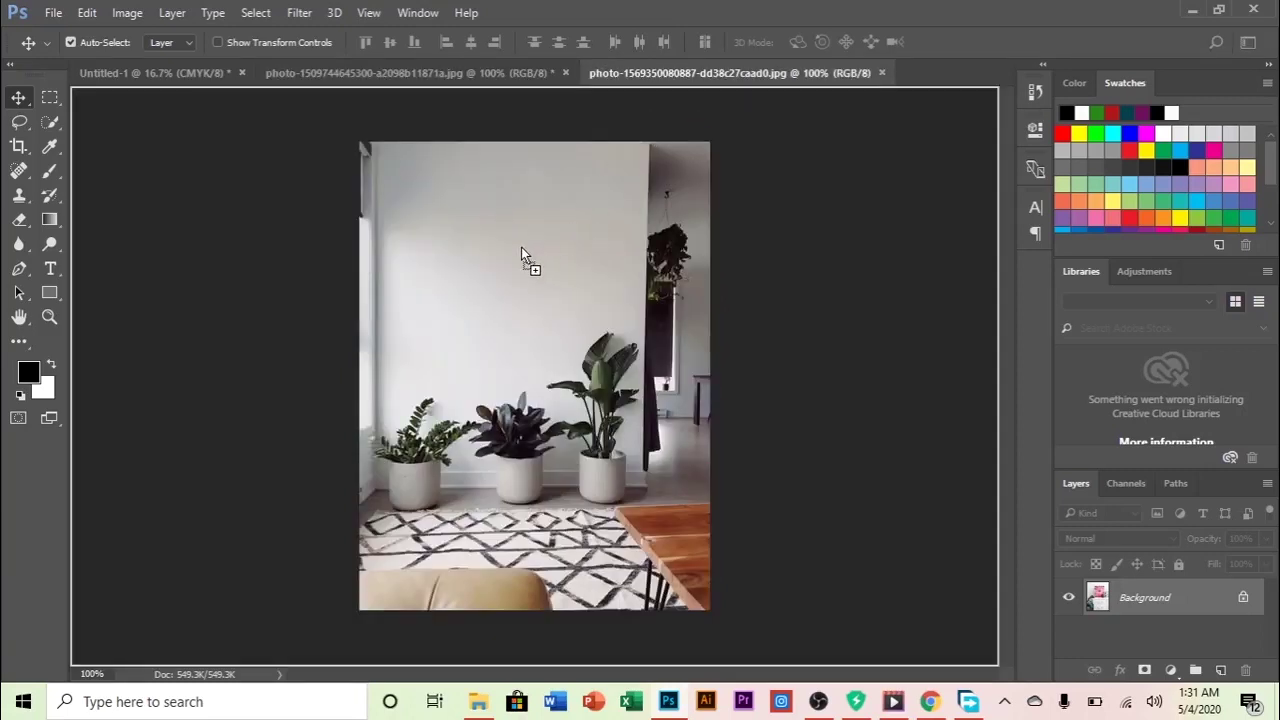
pyautogui.moveTo(514, 251); pyautogui.dragTo(514, 253)
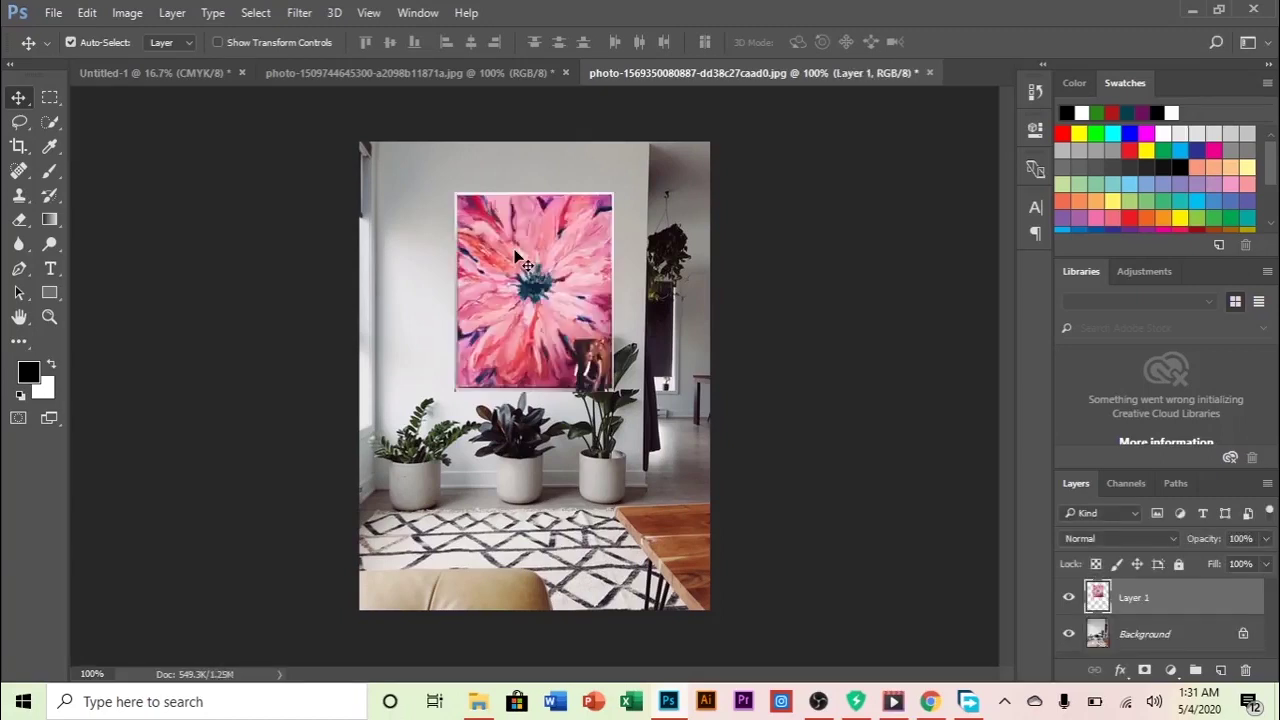
pyautogui.moveTo(538, 256); pyautogui.dragTo(493, 230)
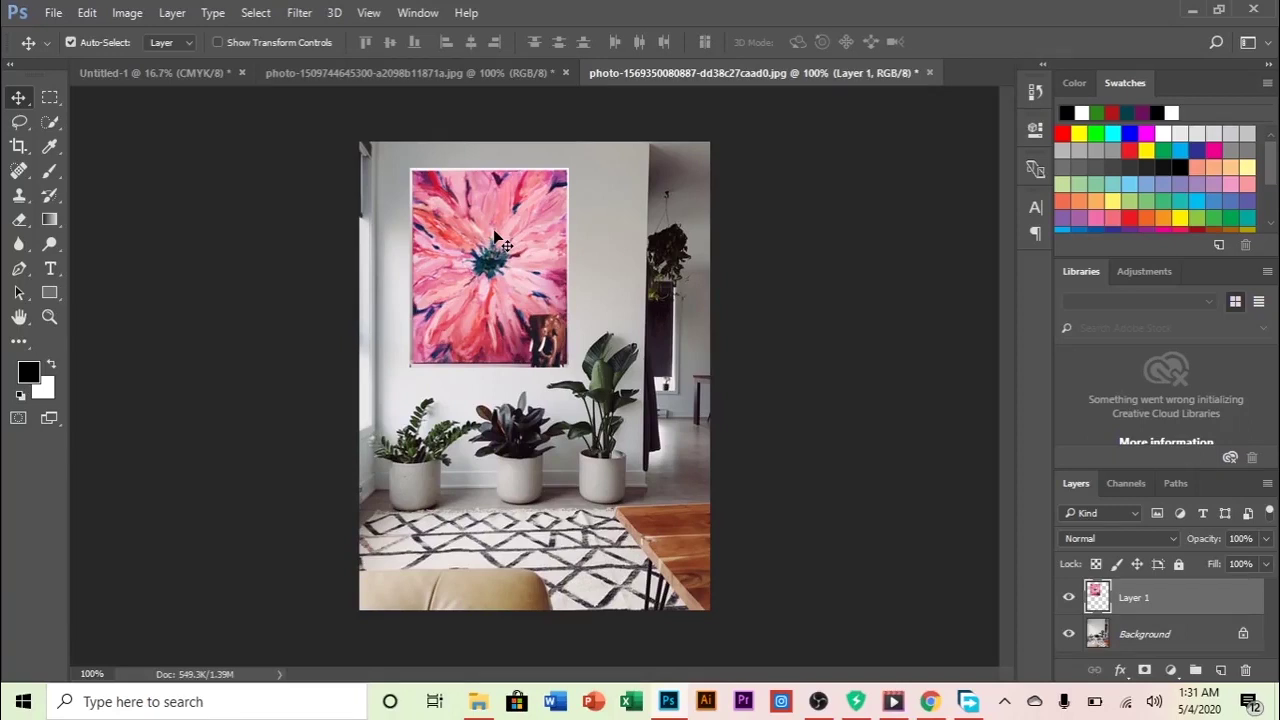
# Scale the pasted painting down to about 67% with Free Transform, keeping its upper-left corner in place, and apply it.
pyautogui.press('ctrl')
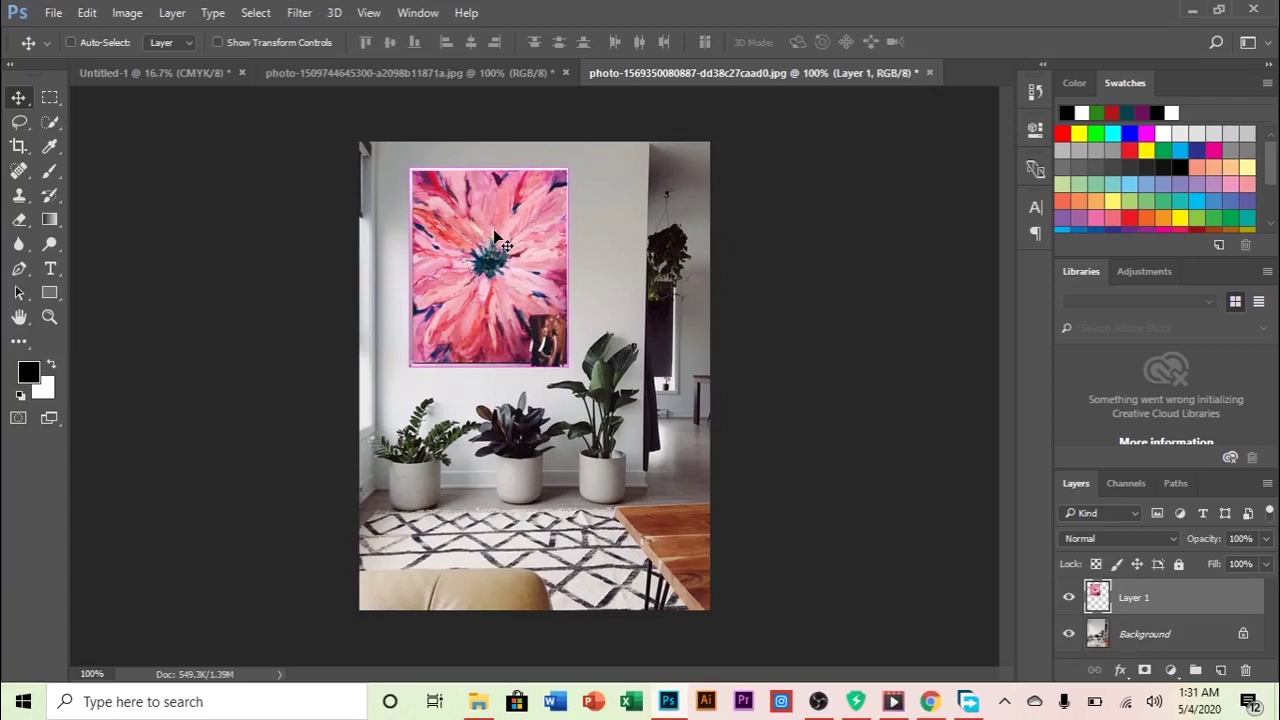
pyautogui.hotkey('ctrl', 't')
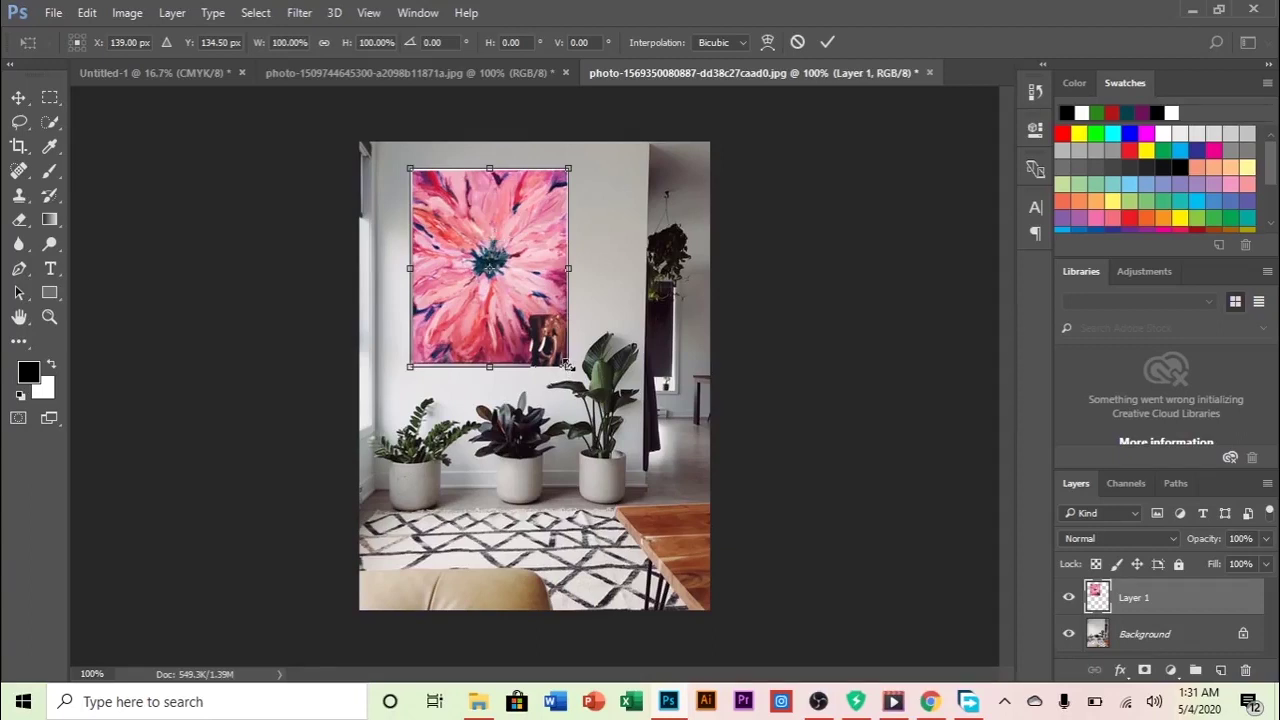
pyautogui.moveTo(566, 364); pyautogui.dragTo(515, 299)
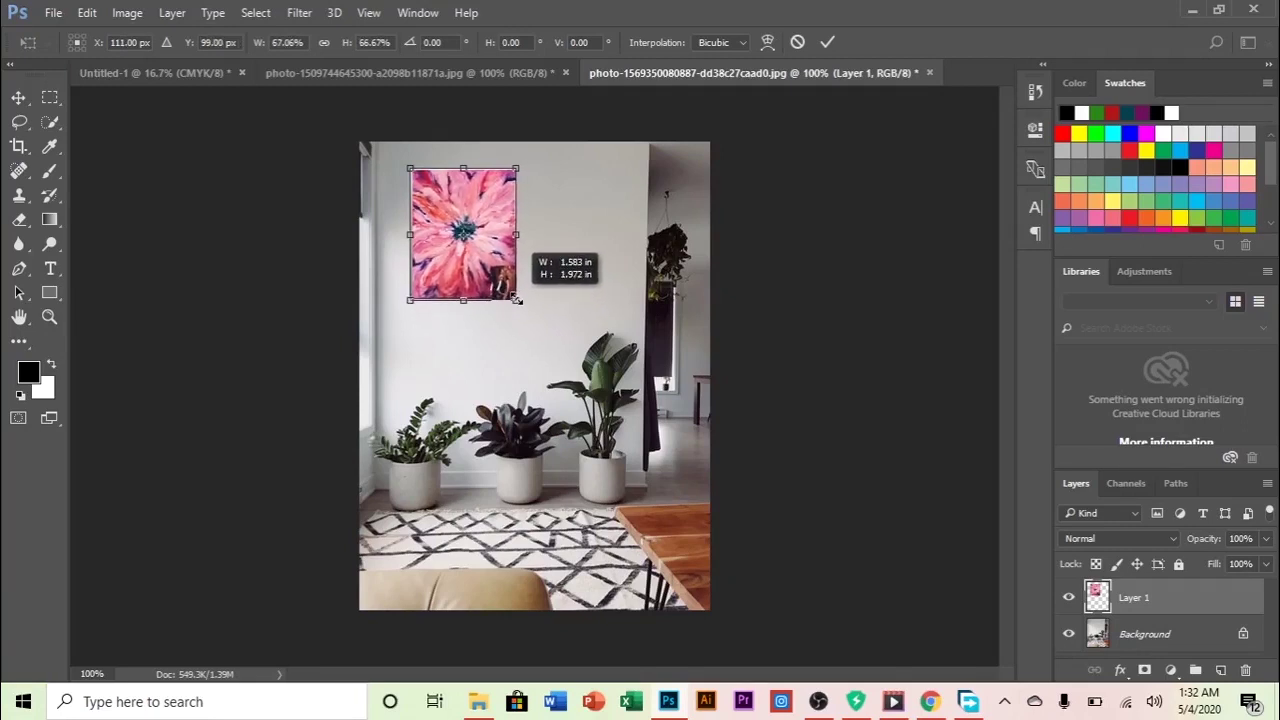
pyautogui.moveTo(515, 299); pyautogui.dragTo(515, 299)
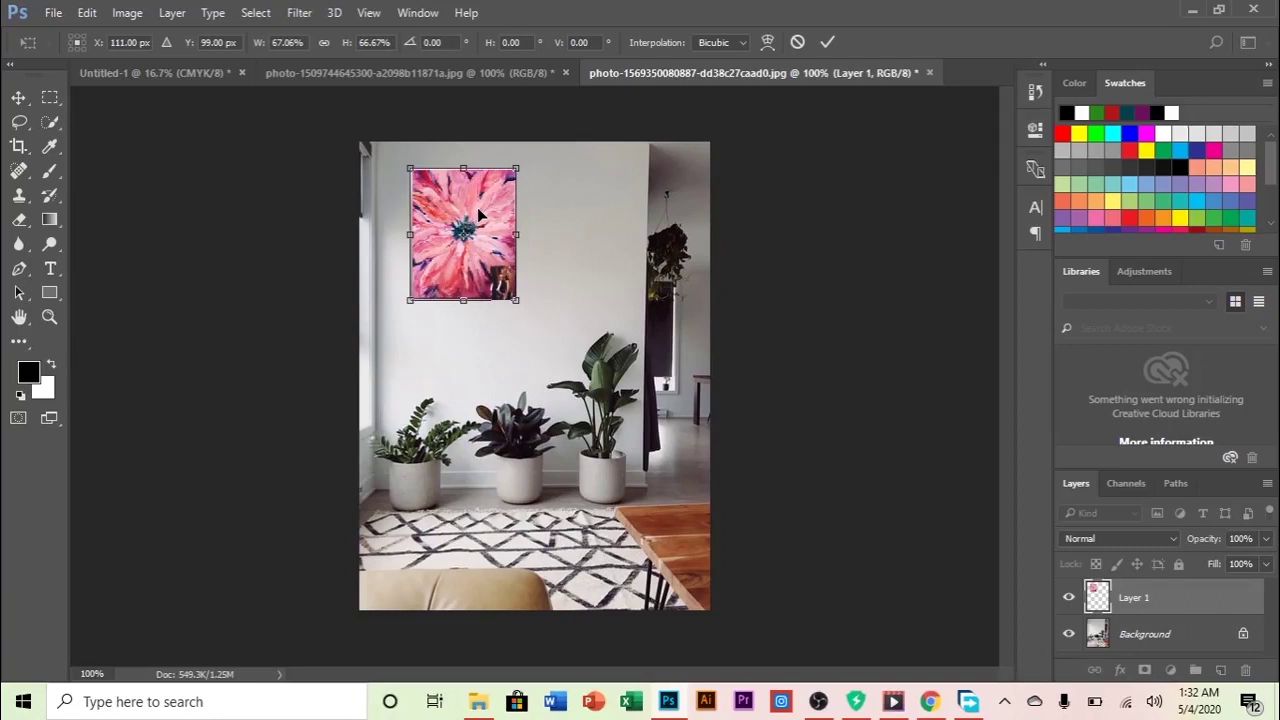
pyautogui.press('Return')
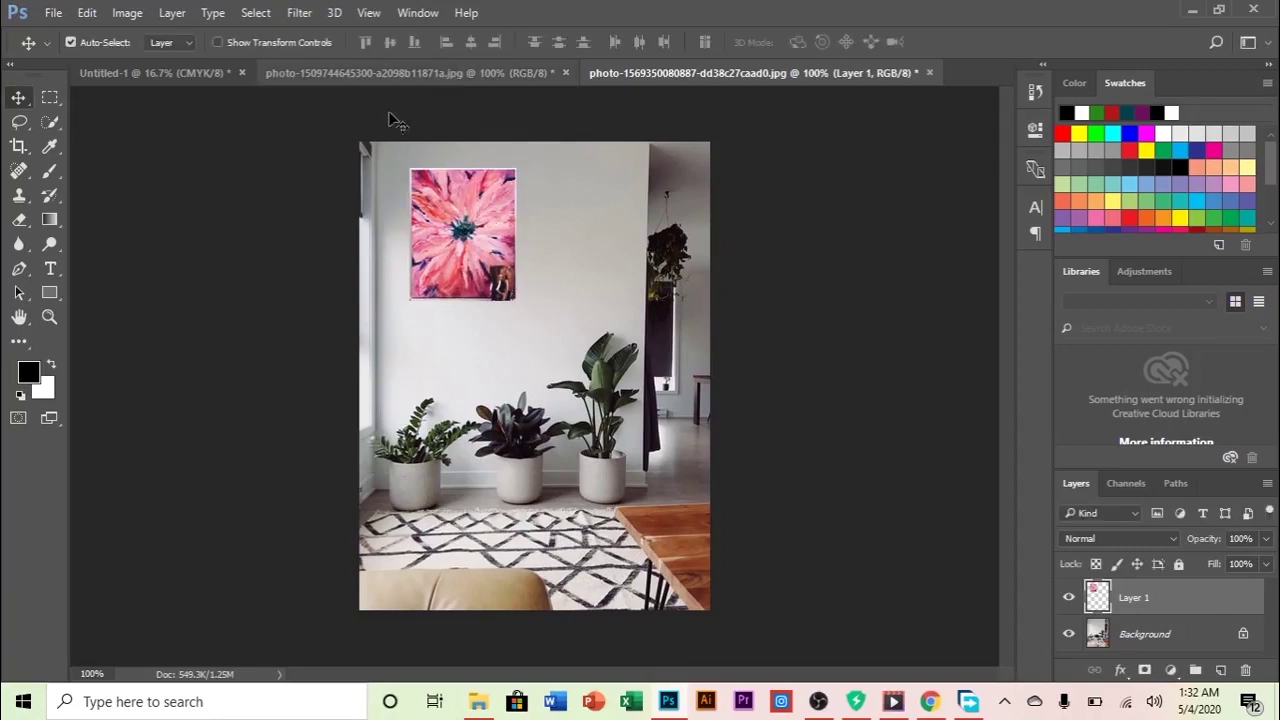
pyautogui.click(470, 78)
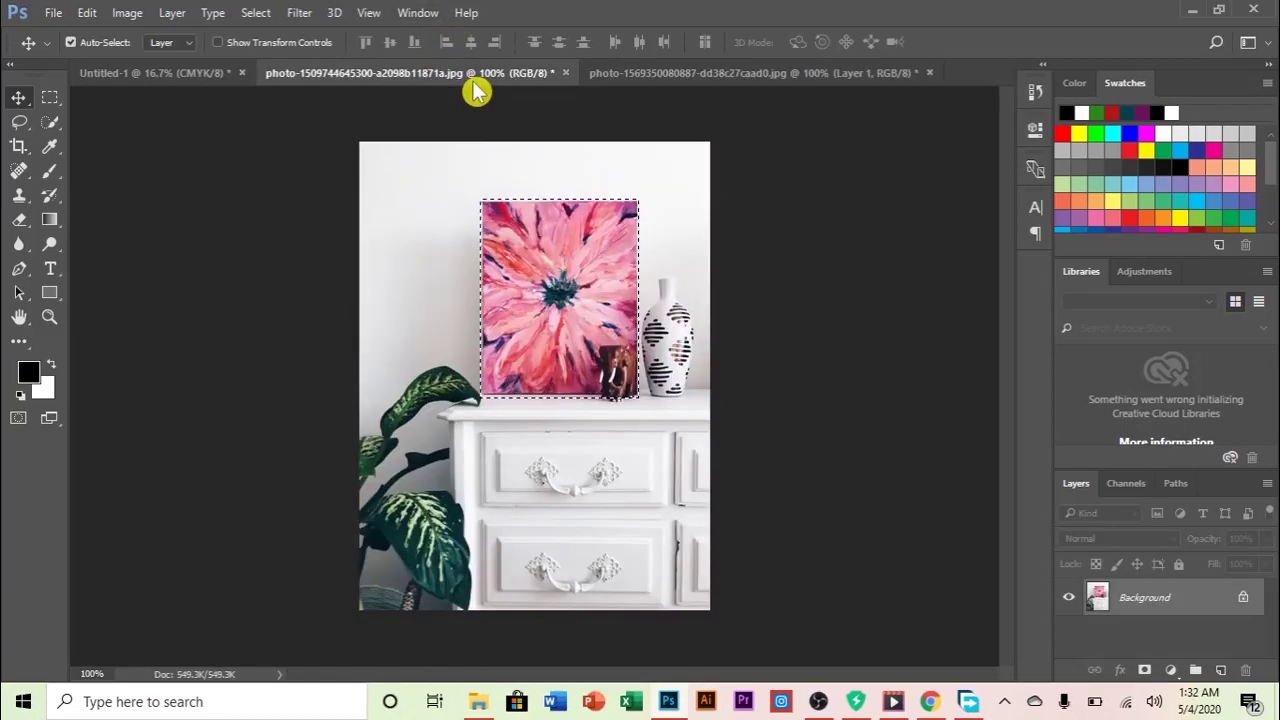
pyautogui.click(724, 70)
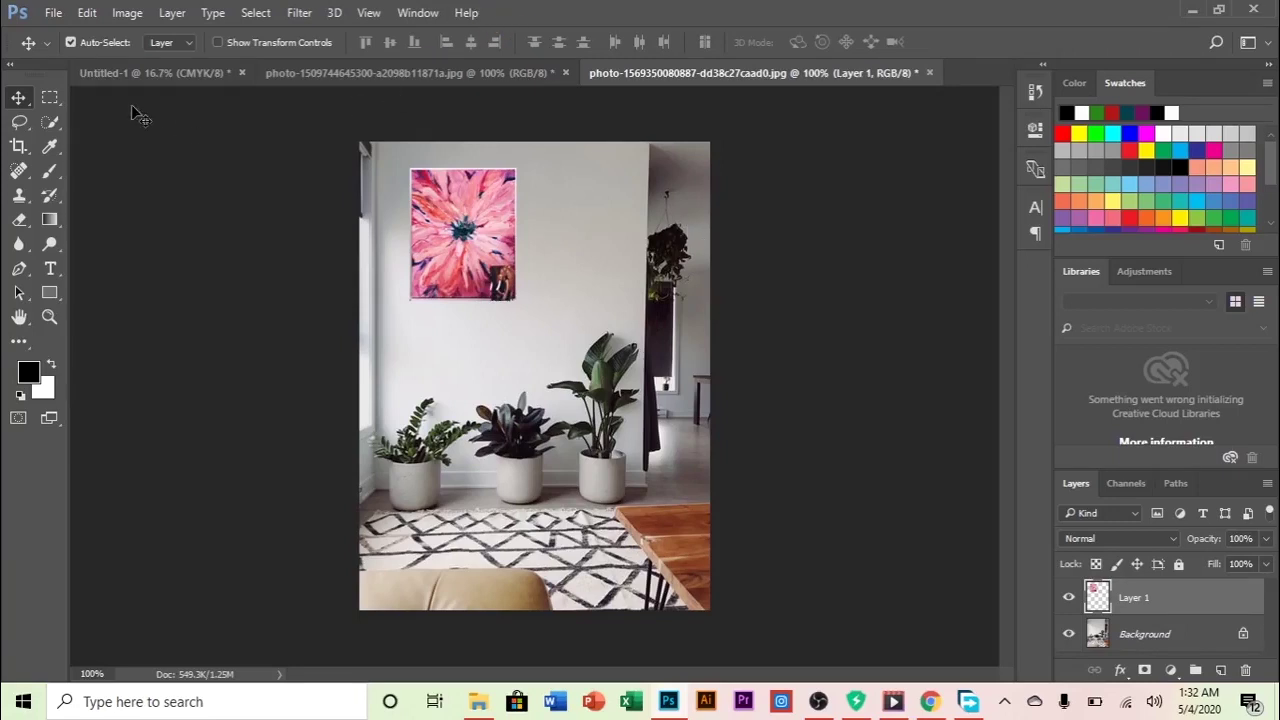
# Select the middle potted plant in the room photo with an elliptical marquee around its leaves and pot.
pyautogui.click(52, 99)
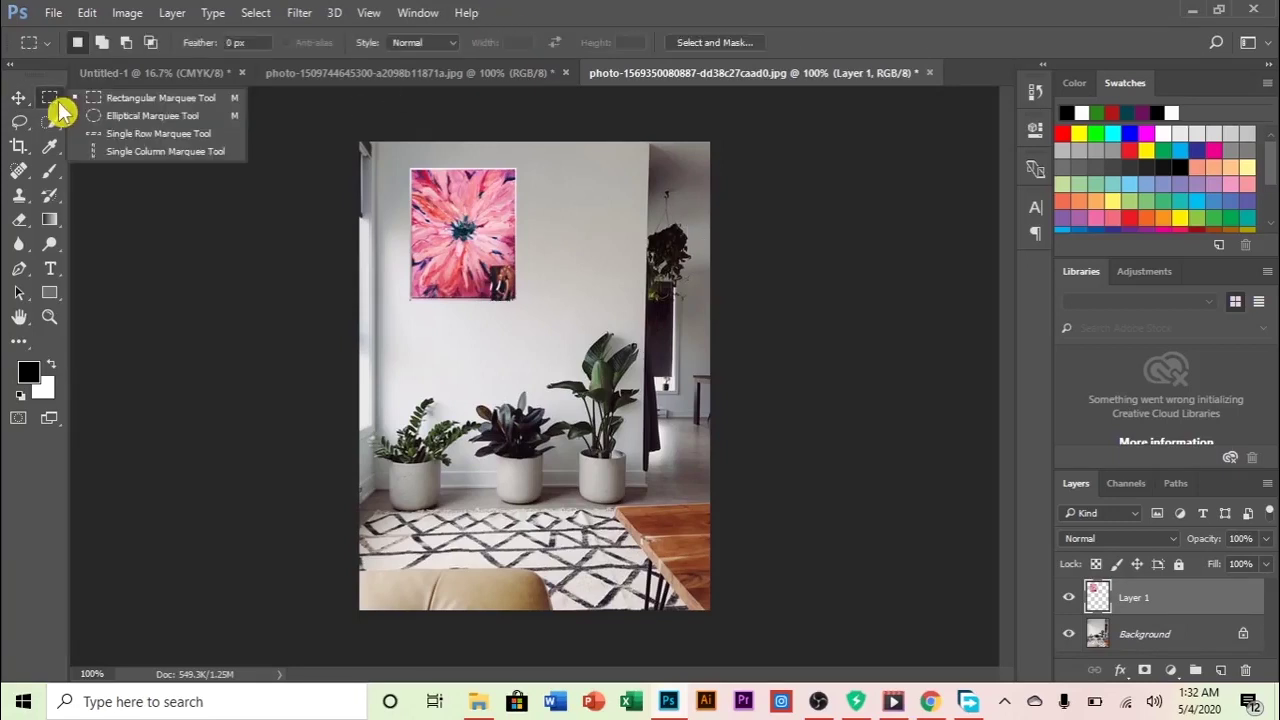
pyautogui.click(140, 117)
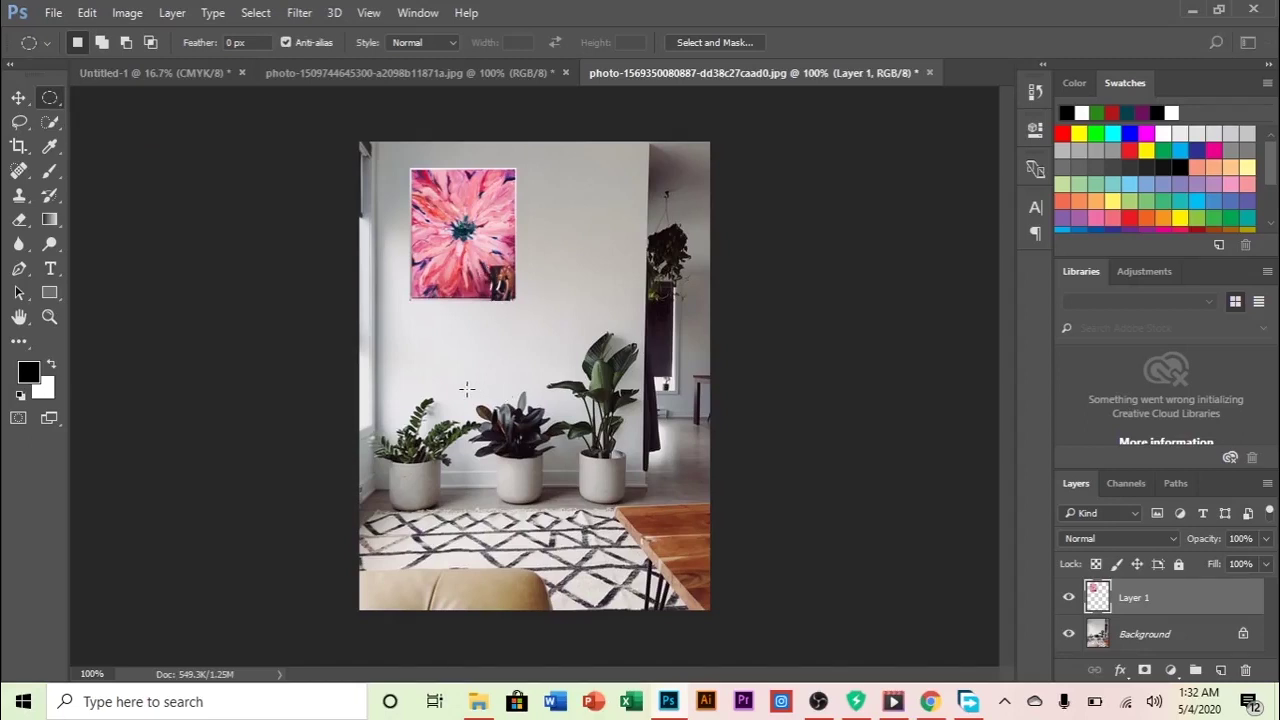
pyautogui.moveTo(466, 389); pyautogui.dragTo(572, 509)
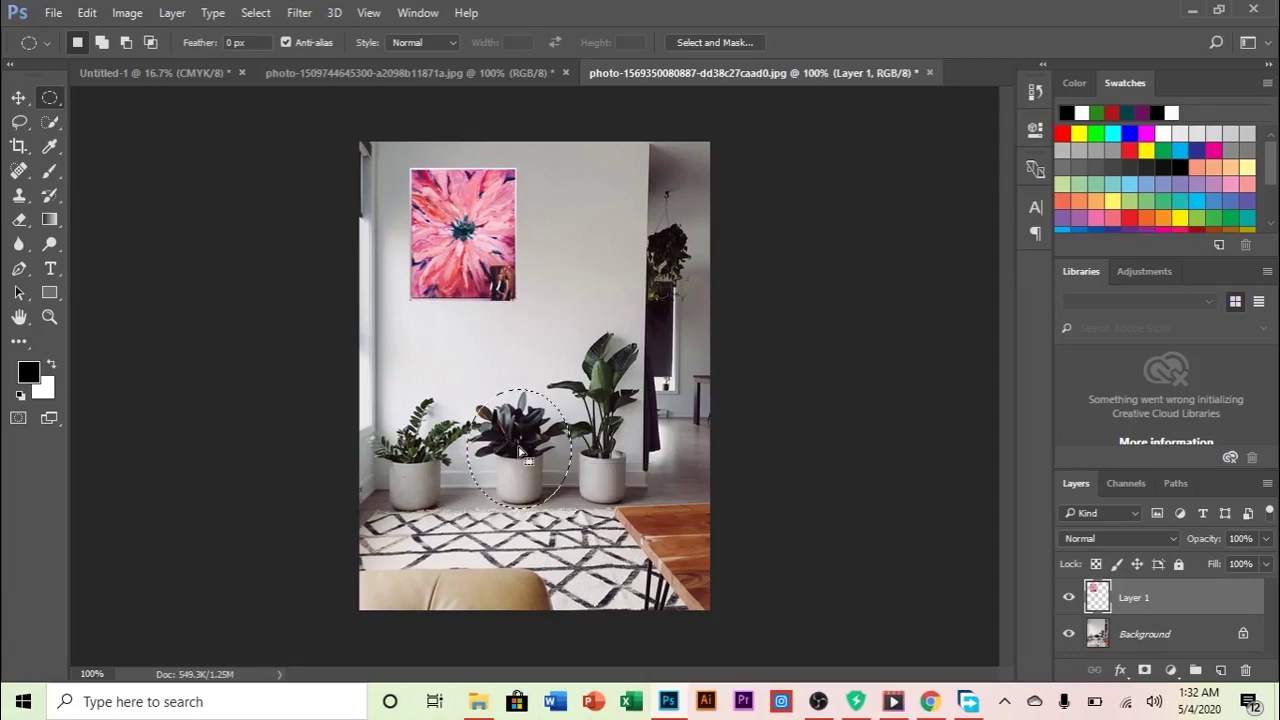
# Move the selected plant on the Background layer up to the wall on the right of the painting, and deselect it.
pyautogui.press('v')
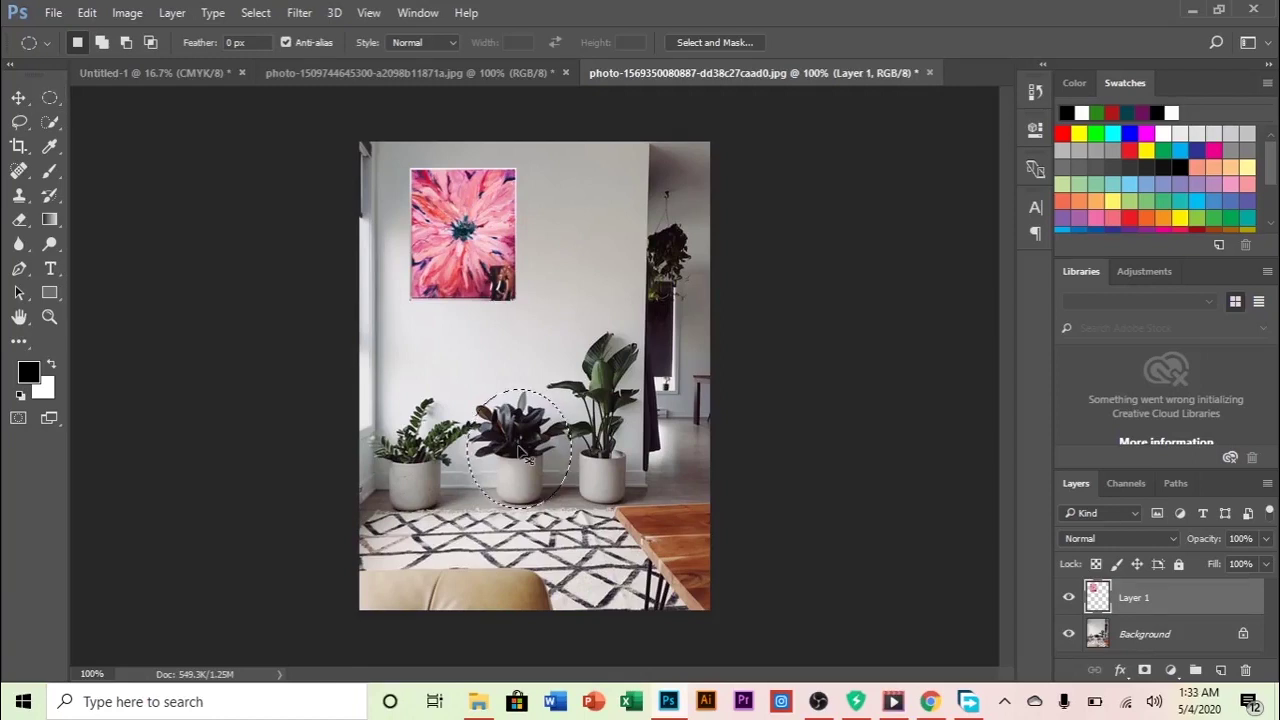
pyautogui.click(520, 452)
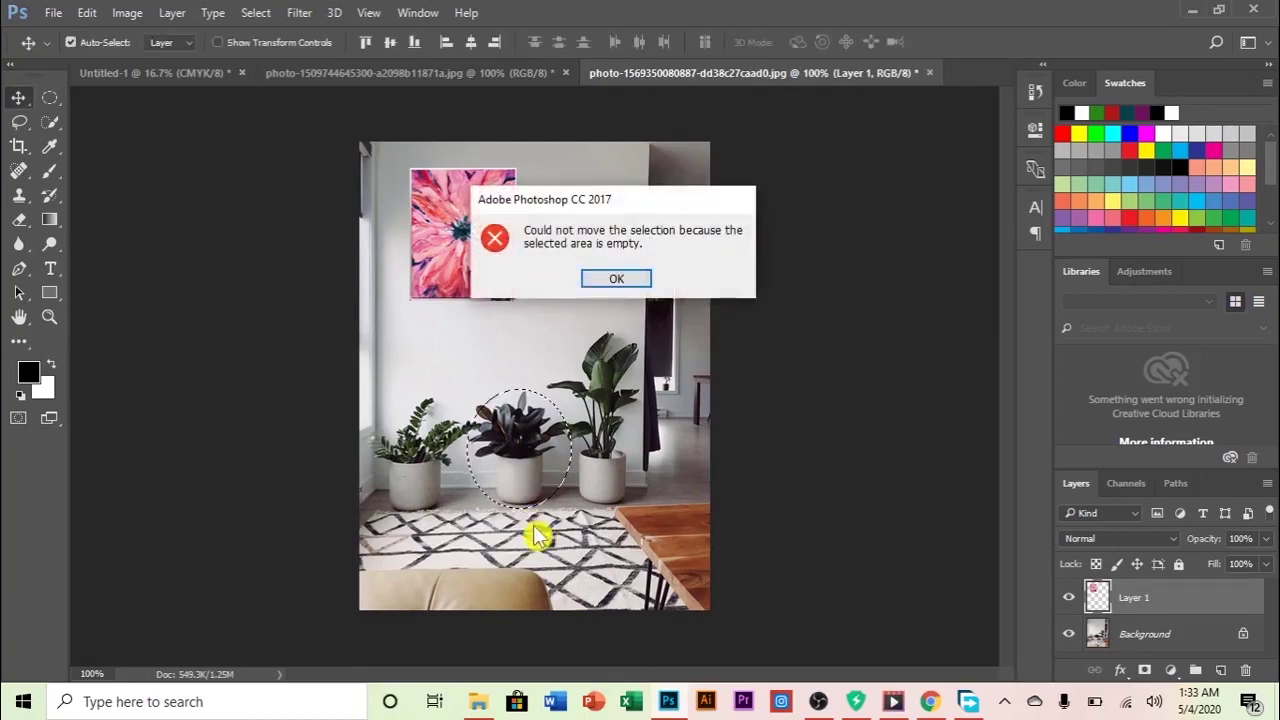
pyautogui.click(632, 281)
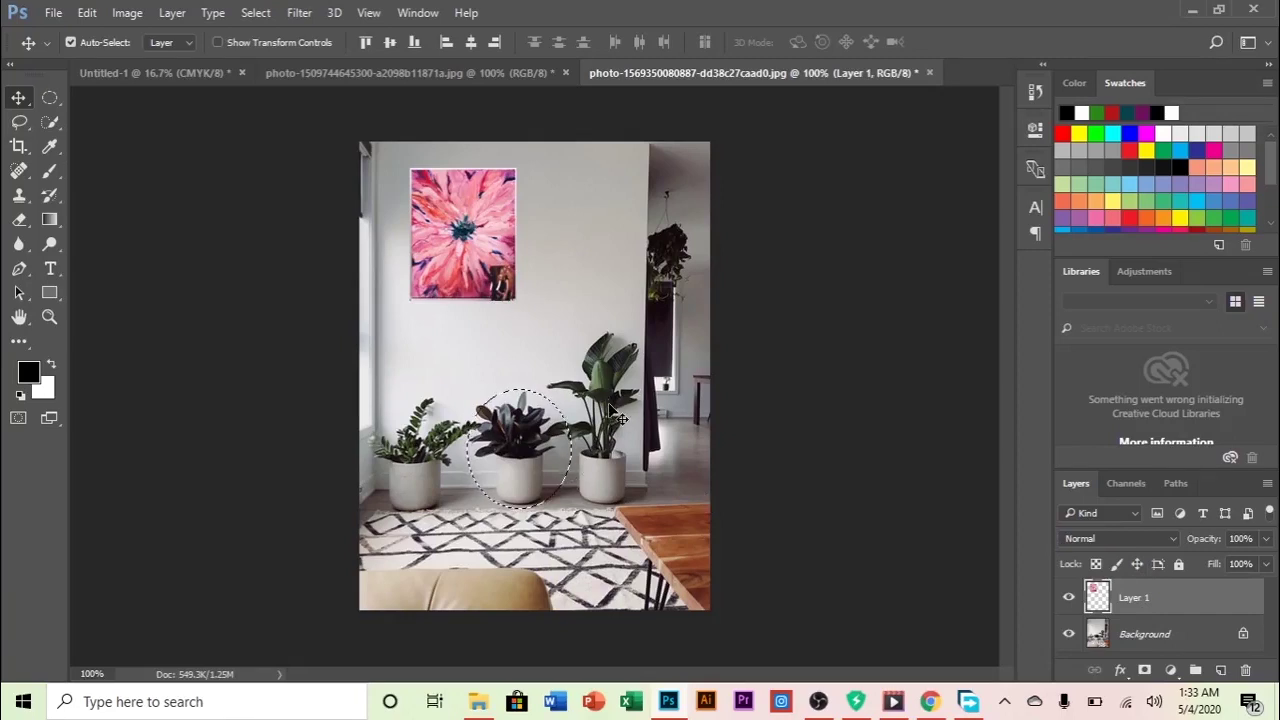
pyautogui.click(1146, 638)
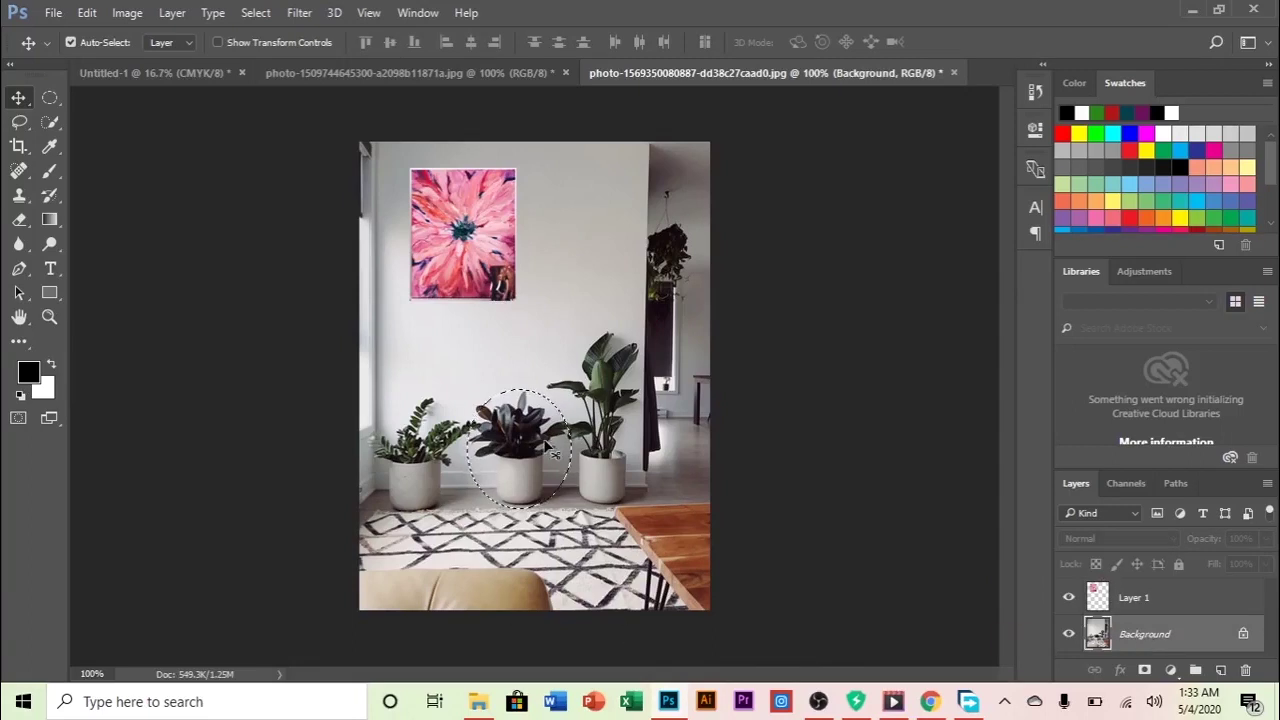
pyautogui.moveTo(549, 452); pyautogui.dragTo(616, 234)
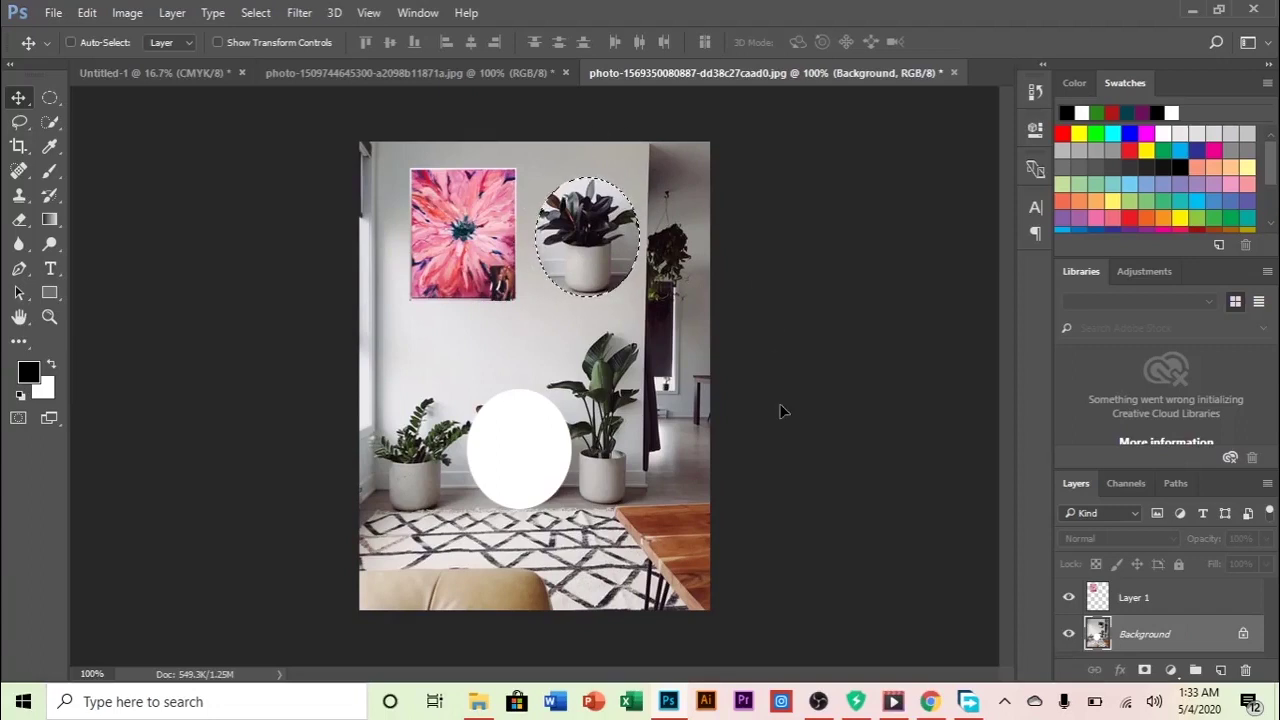
pyautogui.hotkey('ctrl', 'd')
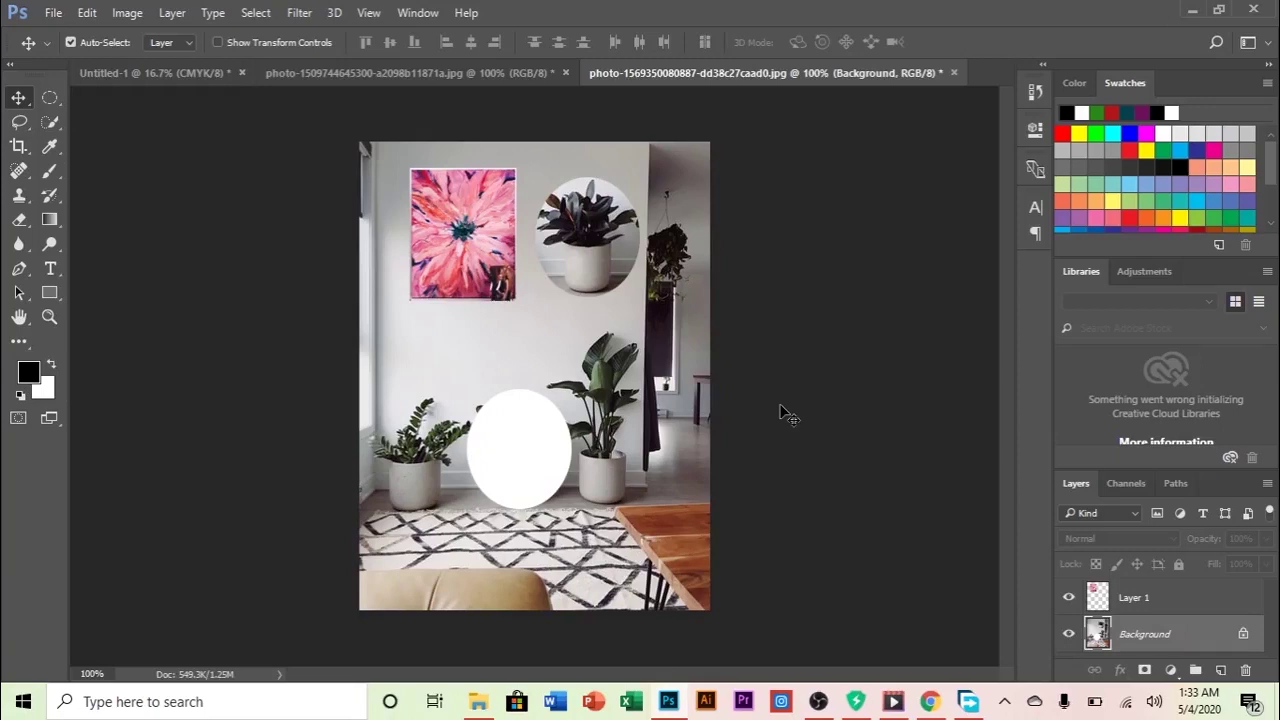
# Examine the right potted plant by zooming in to 500% and back out to 100%.
pyautogui.click(50, 318)
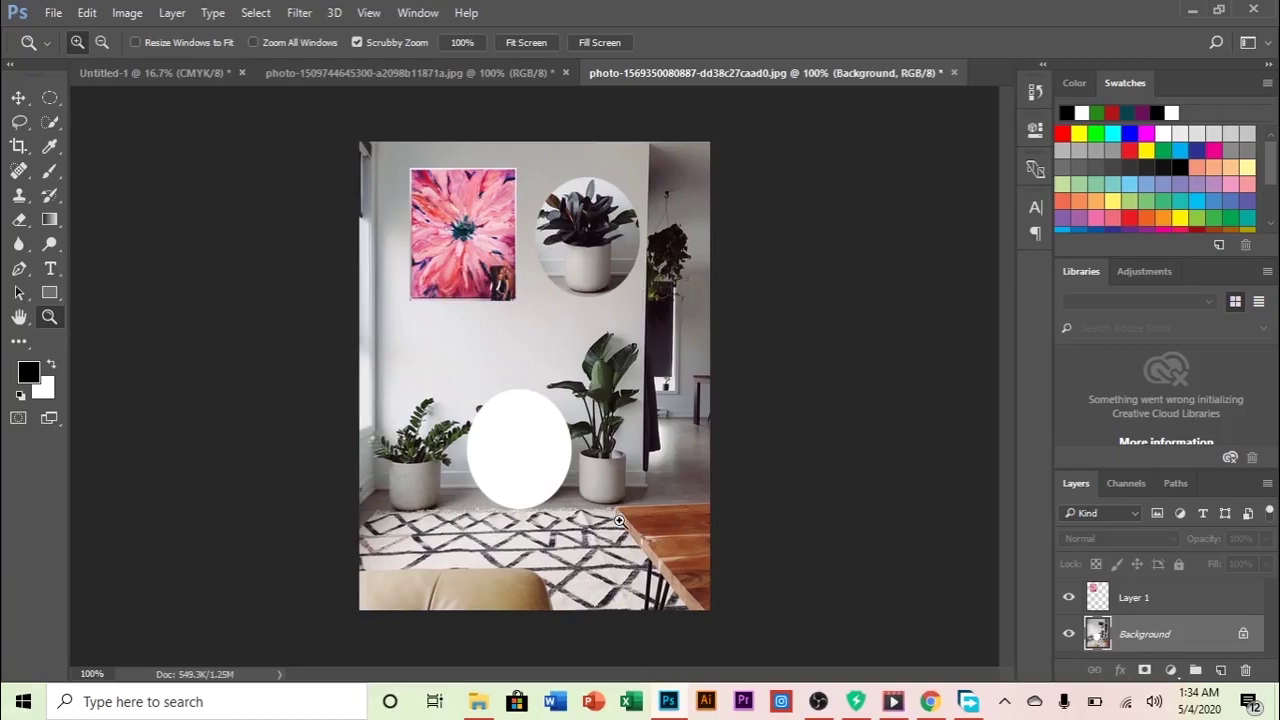
pyautogui.click(610, 435)
pyautogui.click(610, 435)
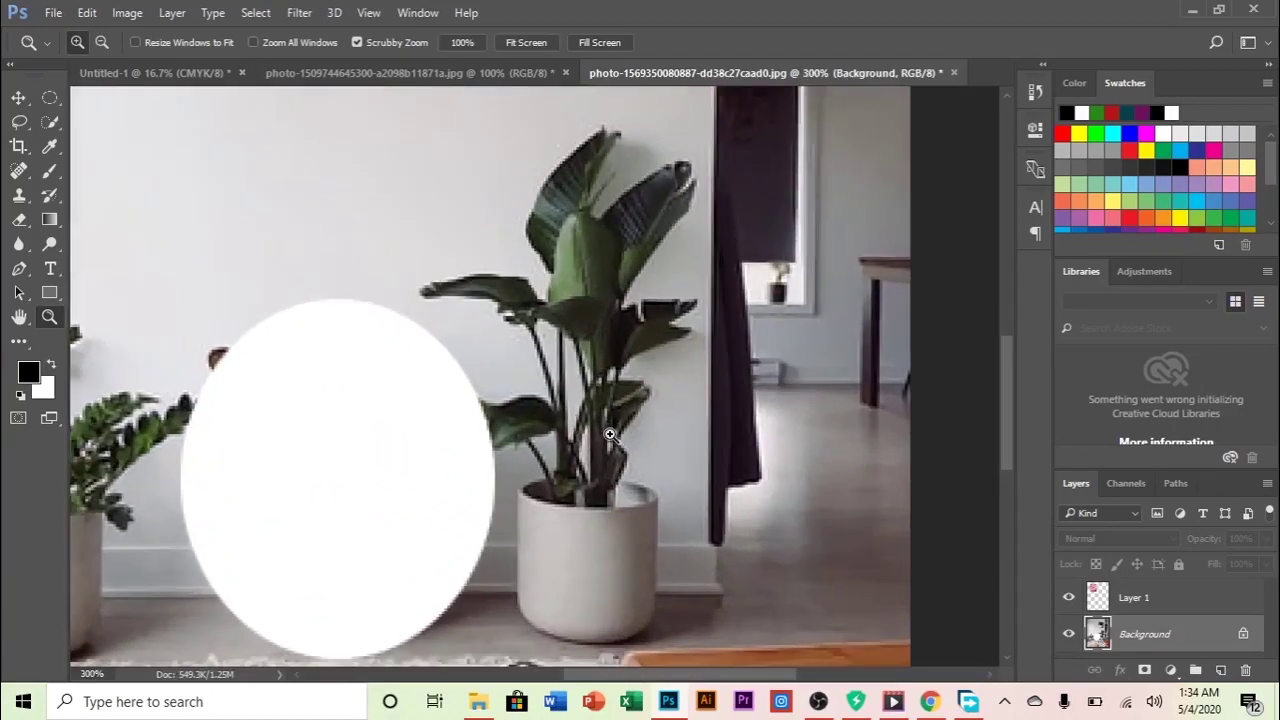
pyautogui.click(610, 435)
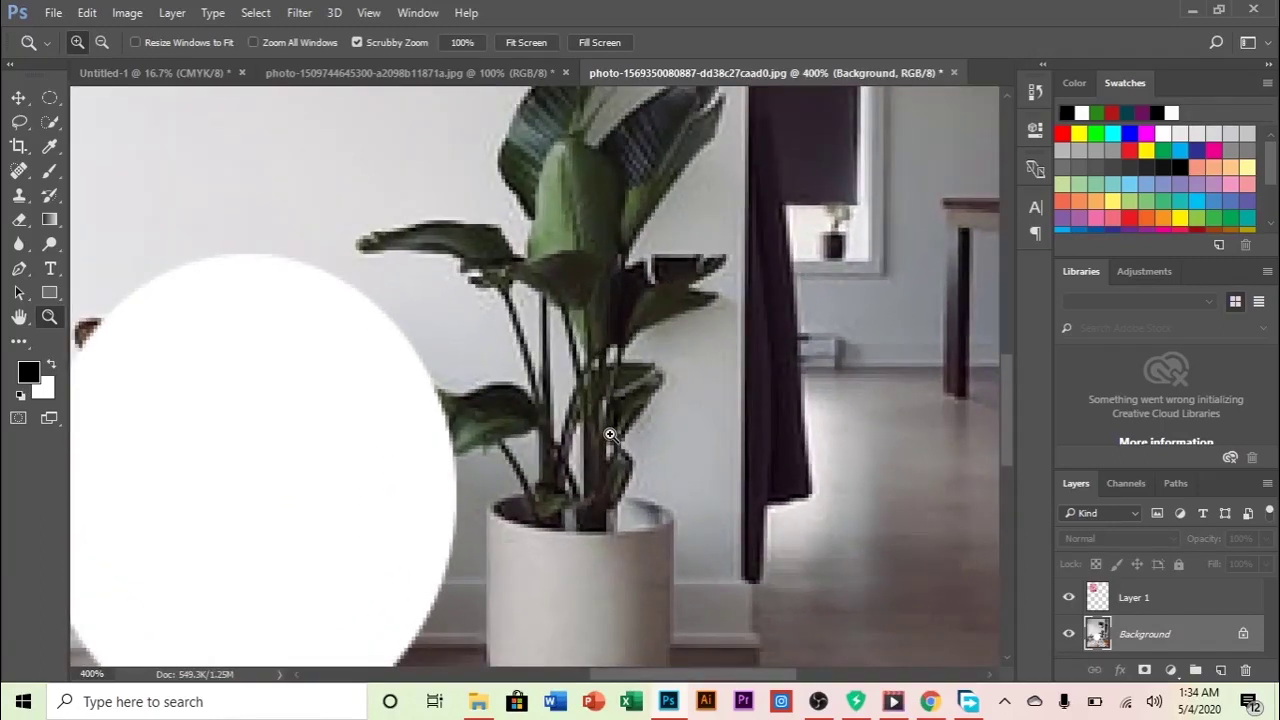
pyautogui.click(610, 435)
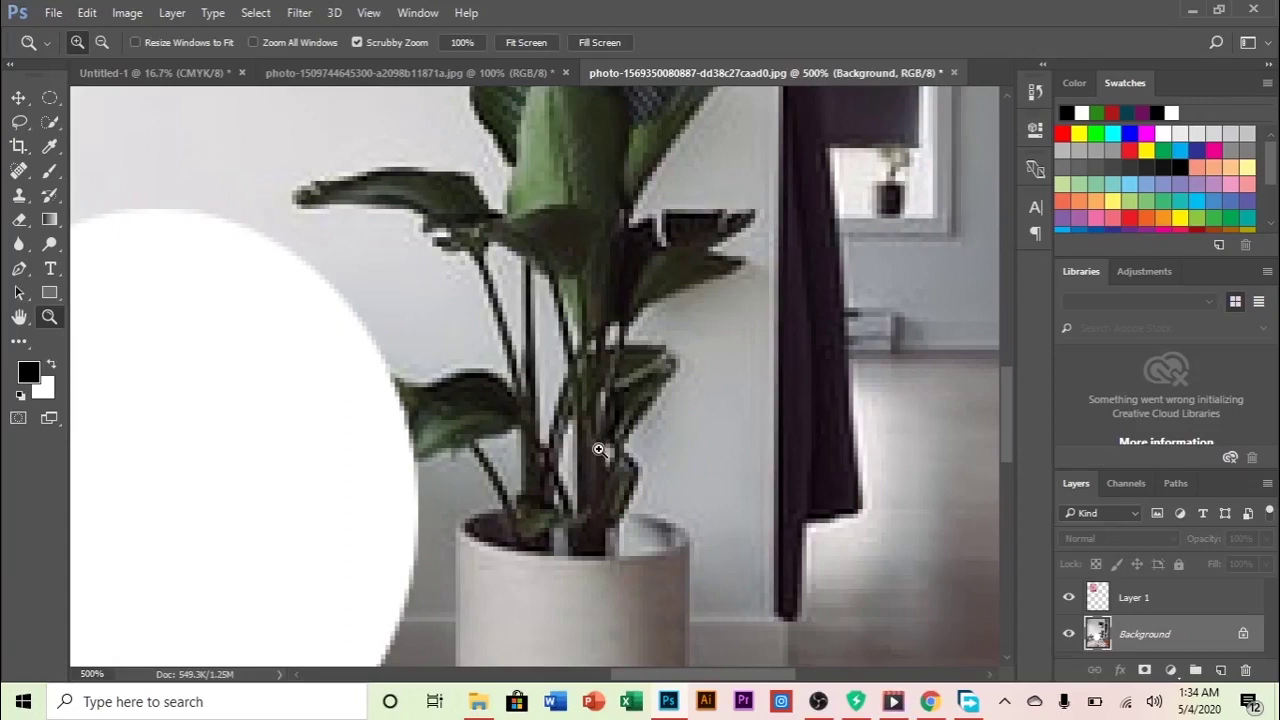
pyautogui.press('alt')
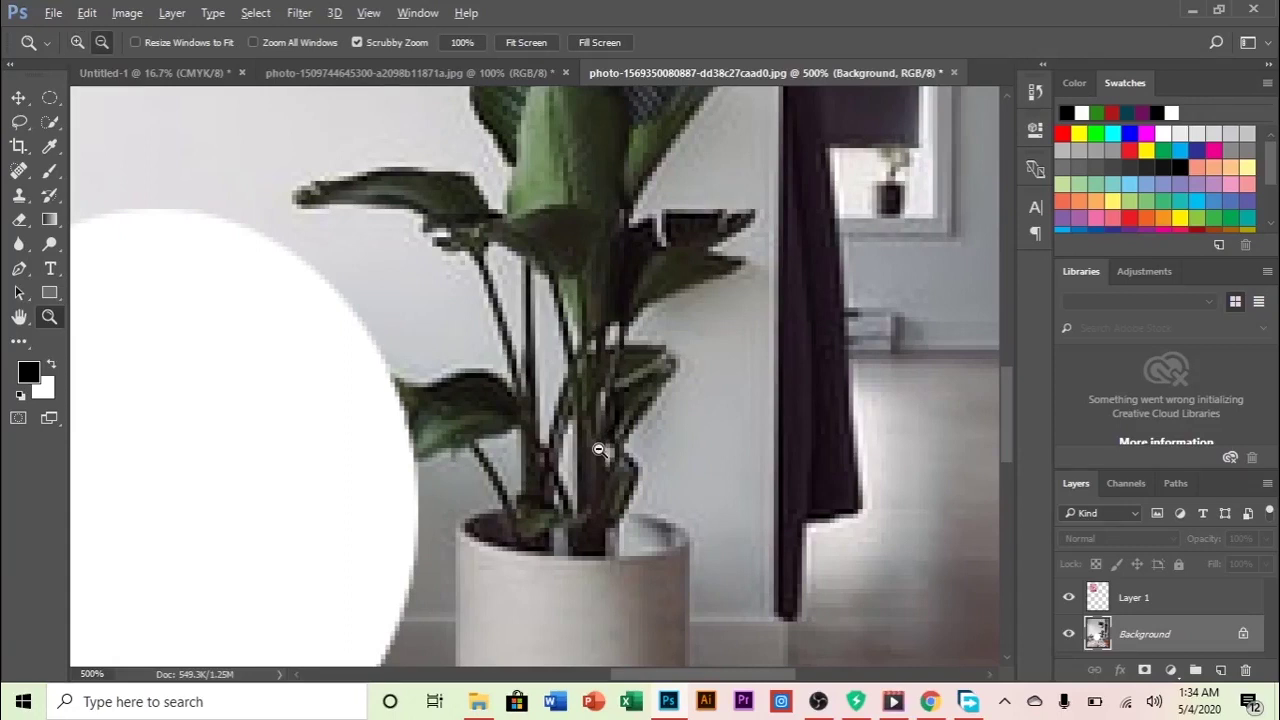
pyautogui.keyDown('alt'); pyautogui.click(598, 450); pyautogui.keyUp('alt')
pyautogui.keyDown('alt'); pyautogui.click(598, 450); pyautogui.keyUp('alt')
pyautogui.keyDown('alt'); pyautogui.click(598, 450); pyautogui.keyUp('alt')
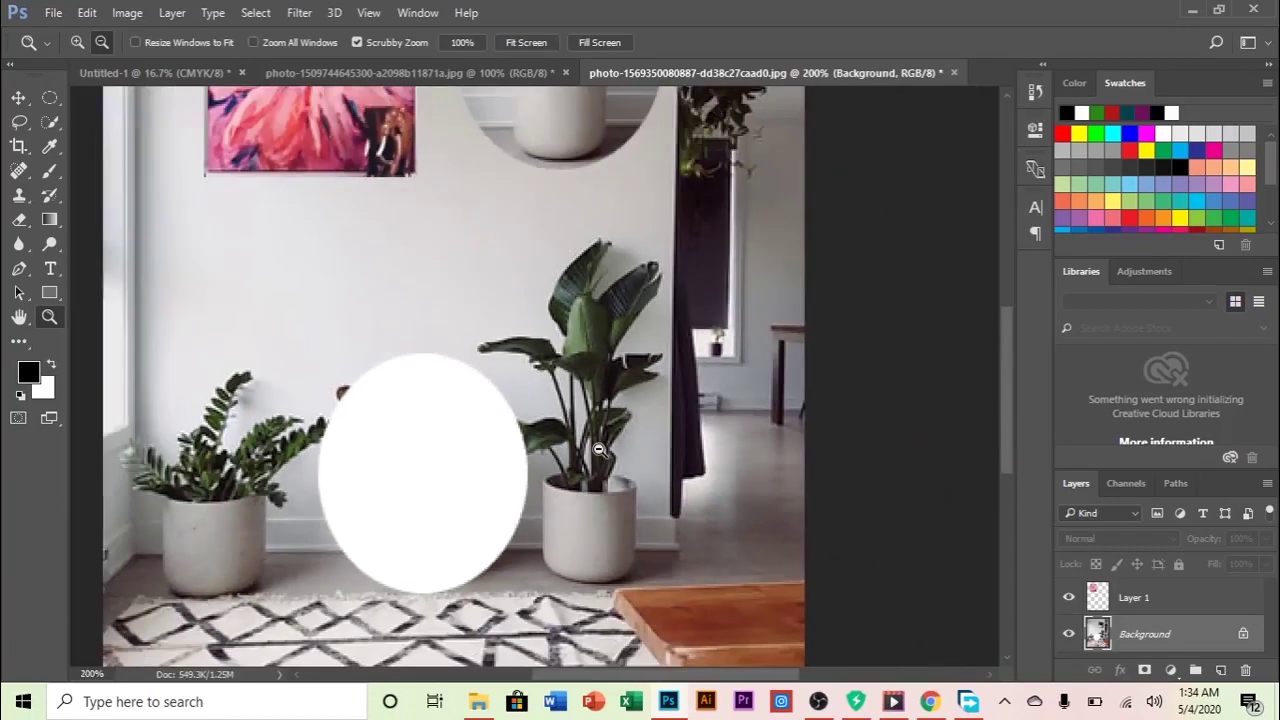
pyautogui.keyDown('alt'); pyautogui.click(598, 450); pyautogui.keyUp('alt')
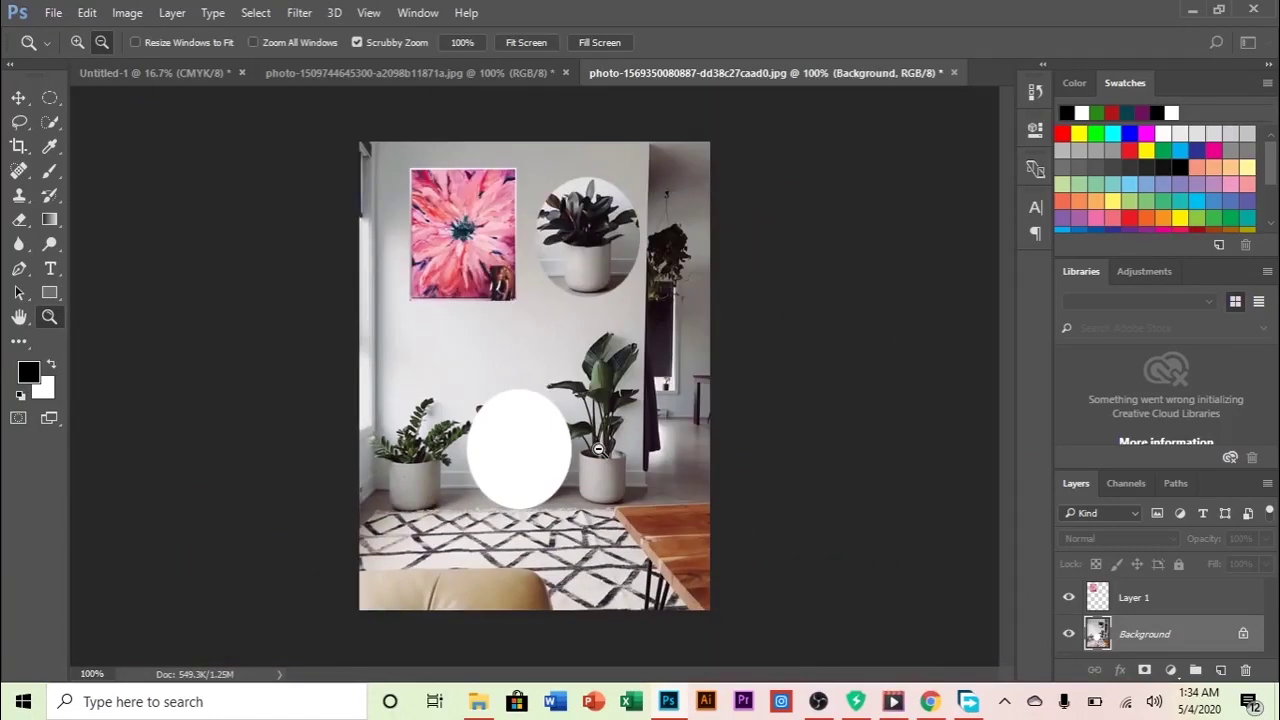
# In the painting photo, clear the existing selection and draw a freehand Lasso selection around the patterned vase beside the painting.
pyautogui.click(18, 100)
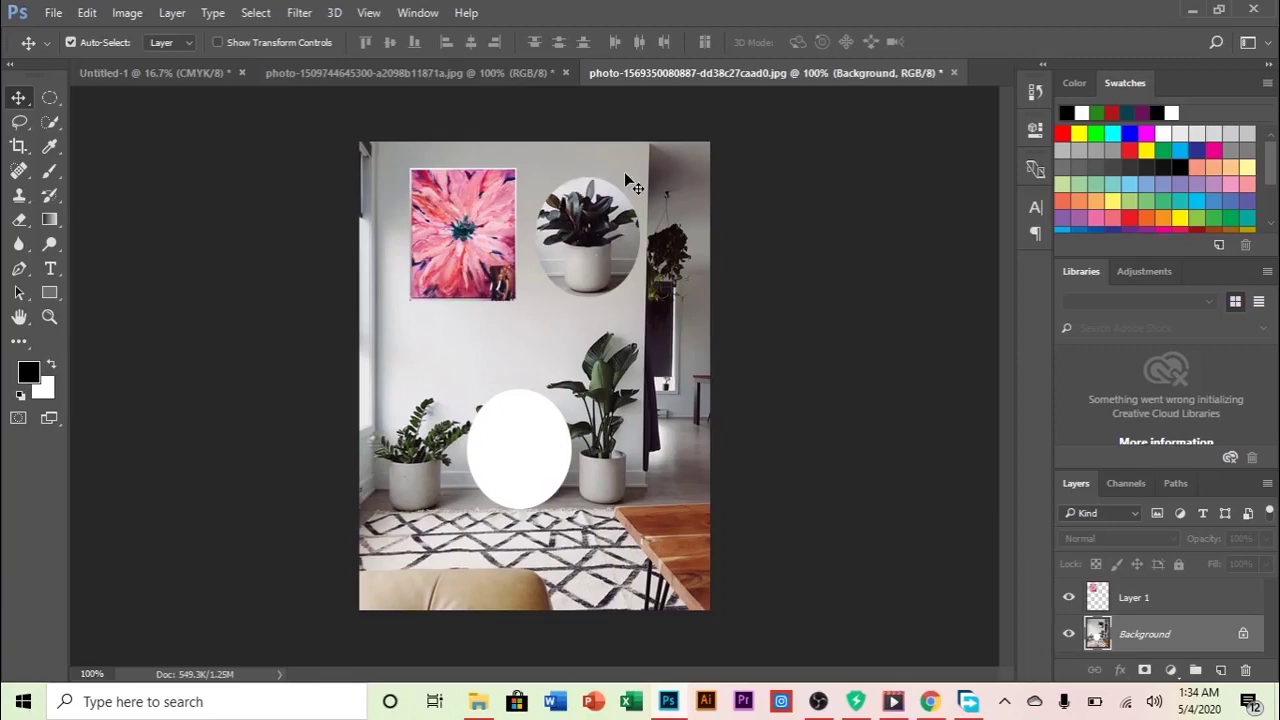
pyautogui.click(22, 124)
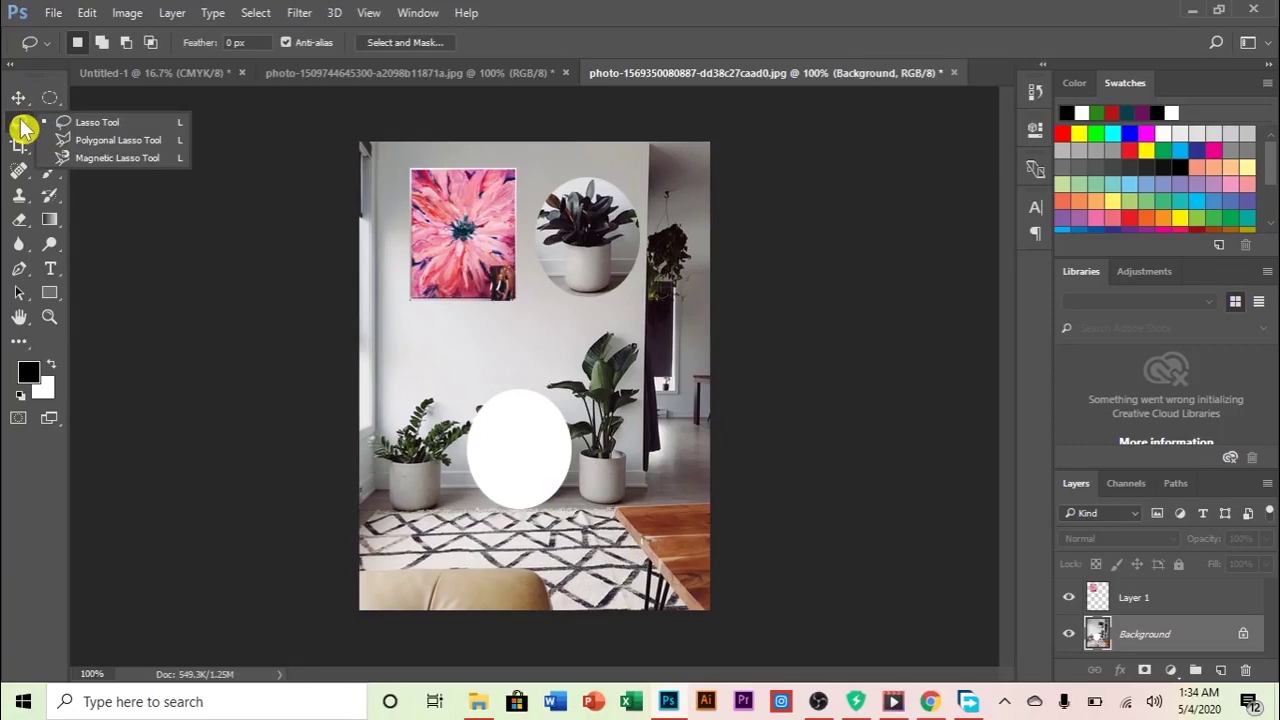
pyautogui.click(91, 128)
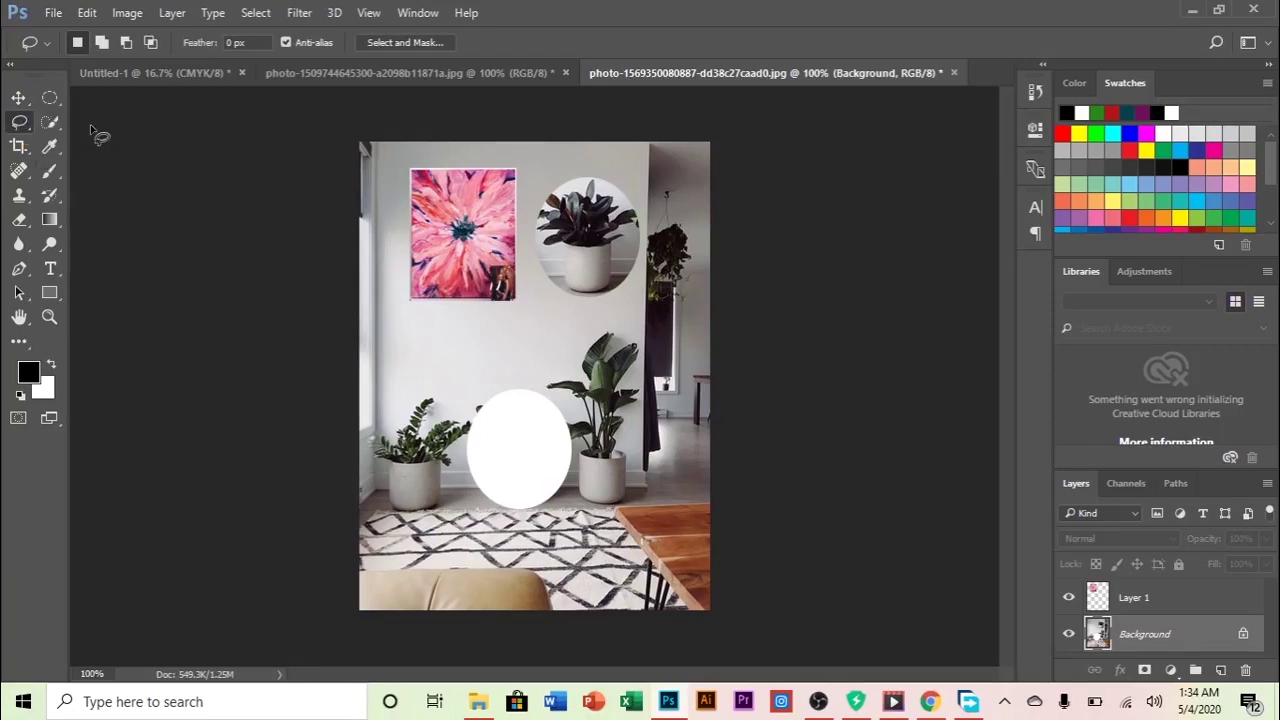
pyautogui.click(388, 76)
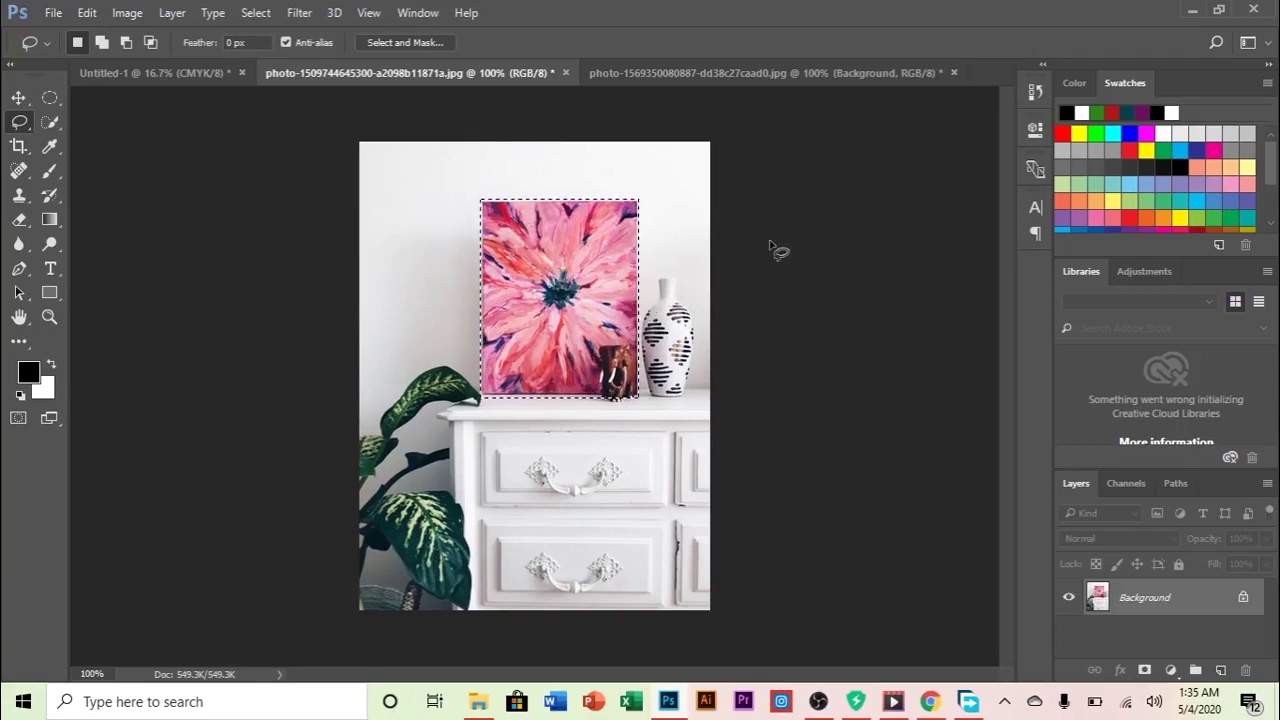
pyautogui.hotkey('ctrl', 'd')
pyautogui.moveTo(643, 308)
pyautogui.mouseDown()
pyautogui.moveTo(664, 257)
pyautogui.moveTo(705, 328)
pyautogui.moveTo(694, 412)
pyautogui.moveTo(648, 404)
pyautogui.moveTo(637, 312)
pyautogui.moveTo(650, 295)
pyautogui.mouseUp()
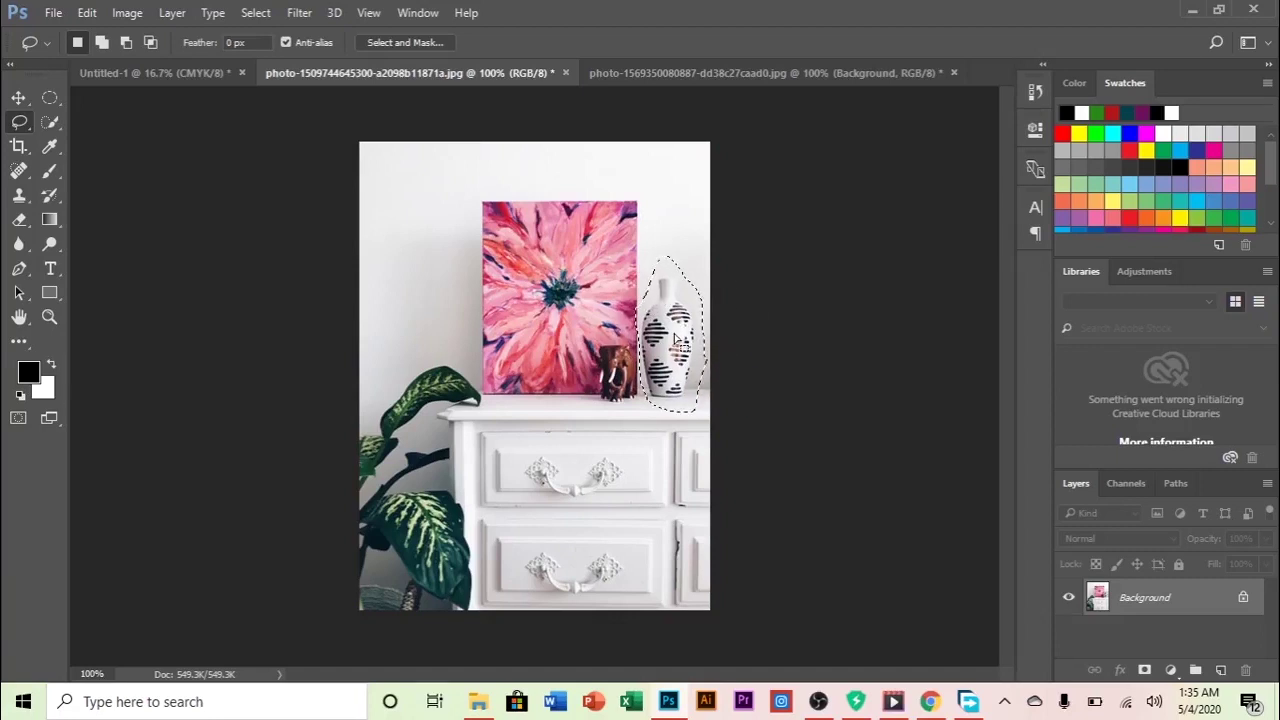
# Move the selected vase to the empty wall on the left of the painting, above the plant.
pyautogui.press('v')
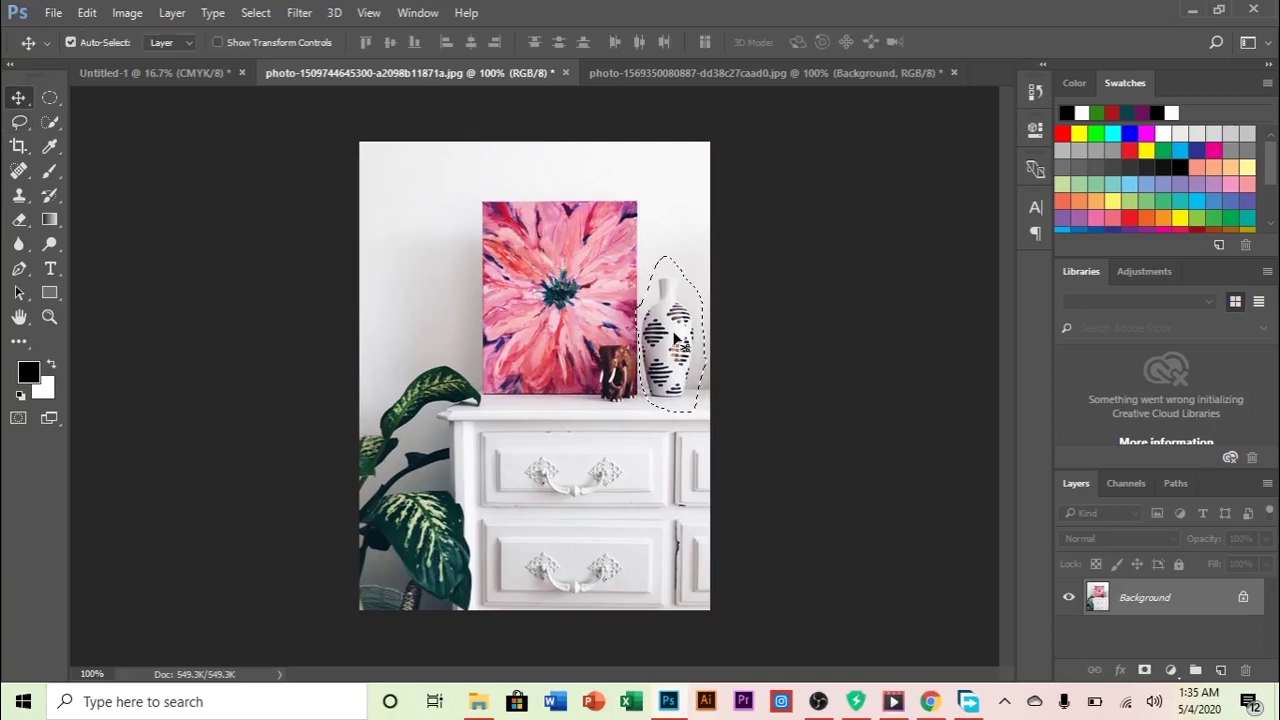
pyautogui.moveTo(676, 340); pyautogui.dragTo(424, 302)
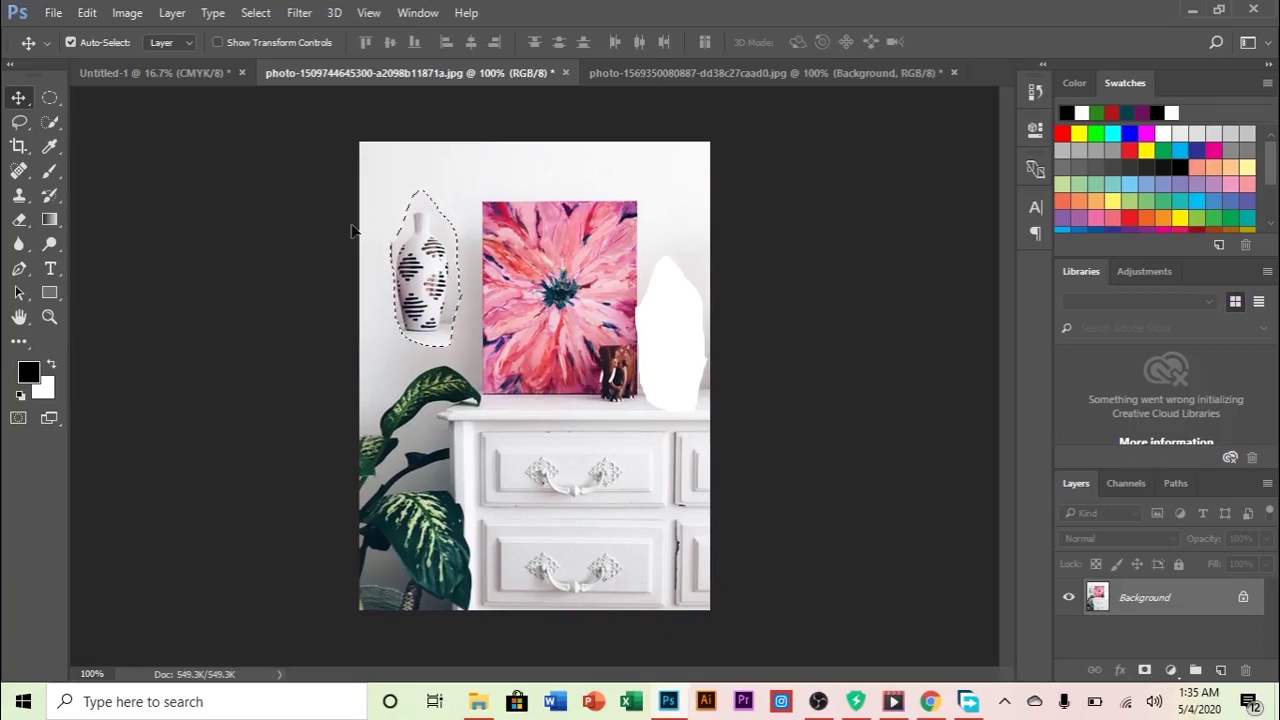
pyautogui.click(20, 124)
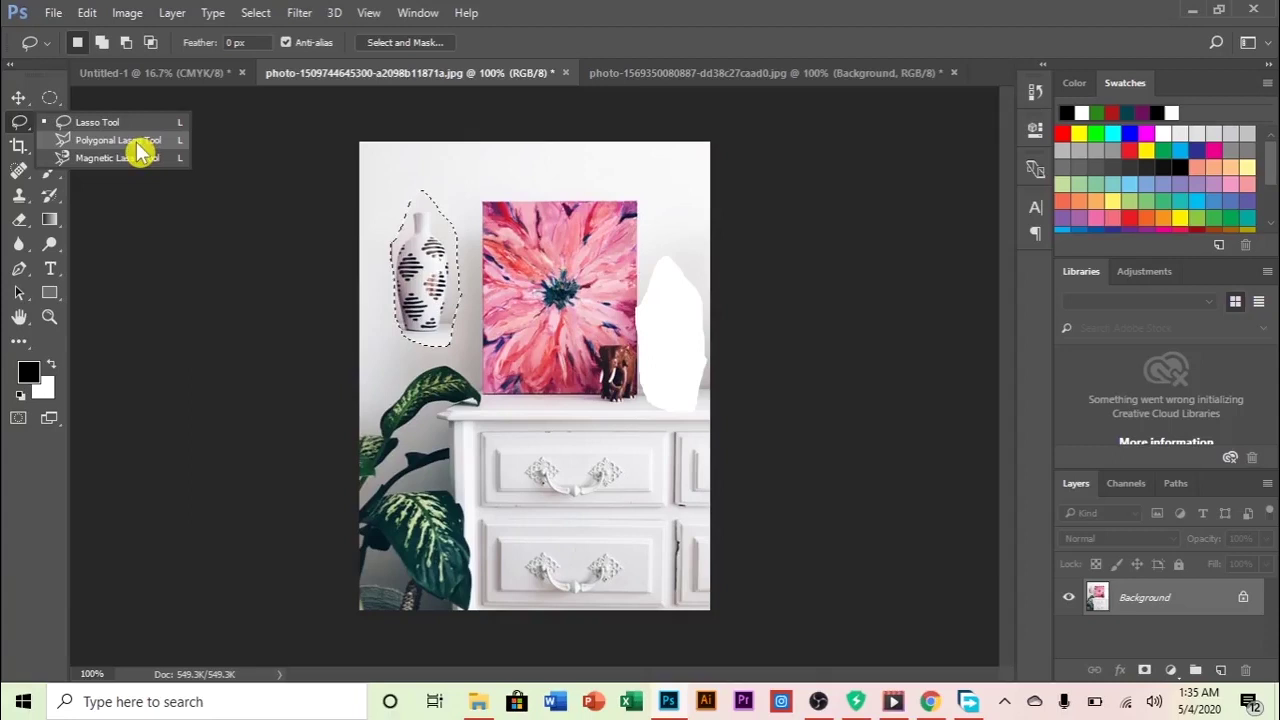
pyautogui.click(18, 124)
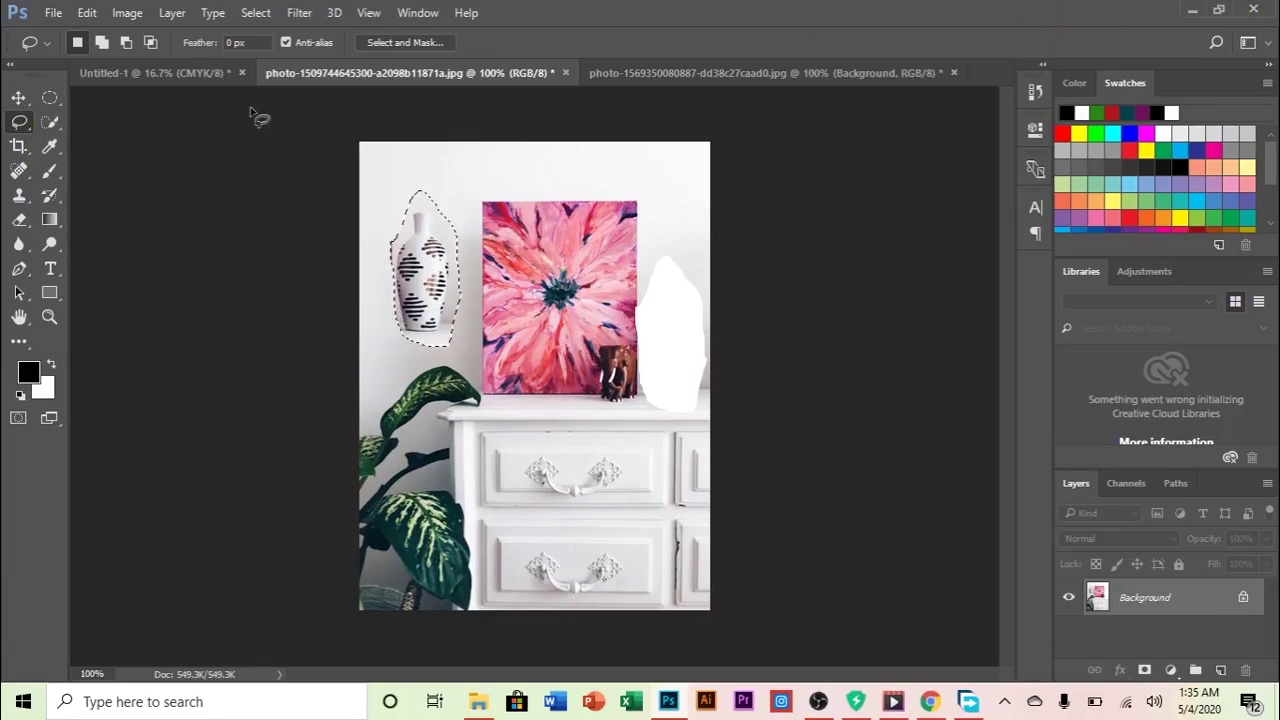
# Open the apartment tower photo from the desktop as a separate document in Photoshop.
pyautogui.click(1188, 9)
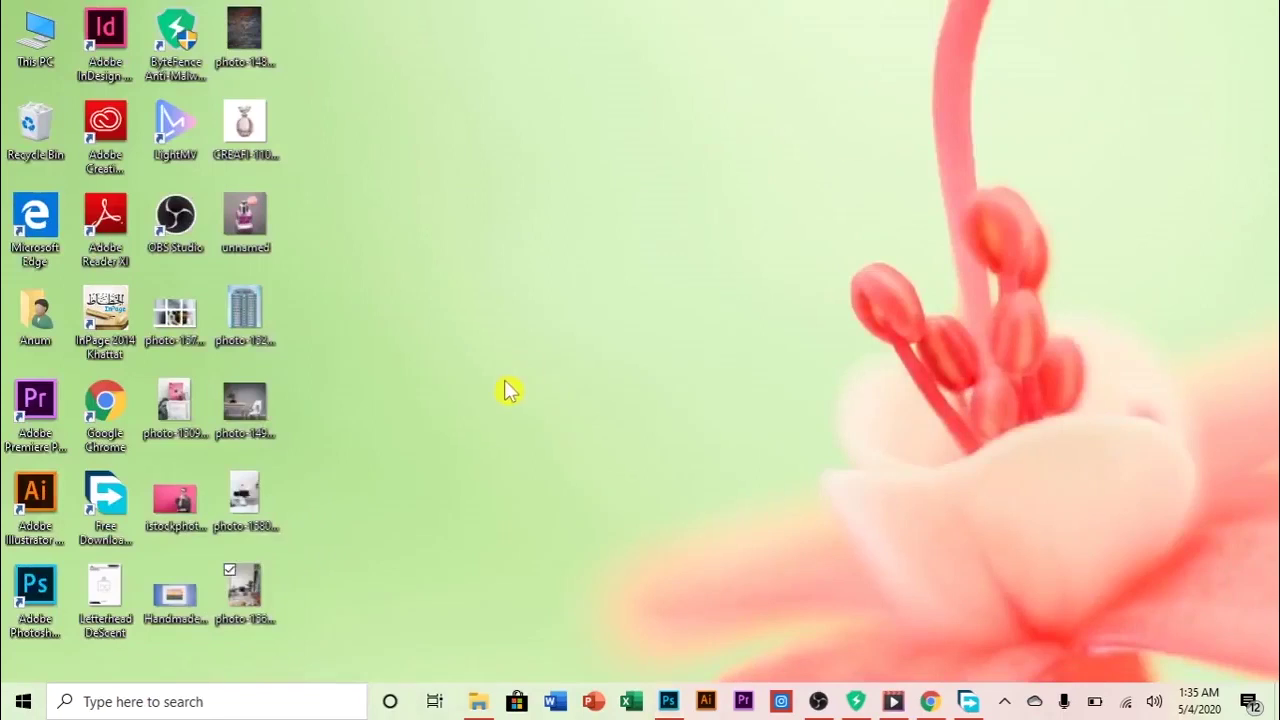
pyautogui.click(251, 309)
pyautogui.moveTo(251, 309); pyautogui.dragTo(995, 72)
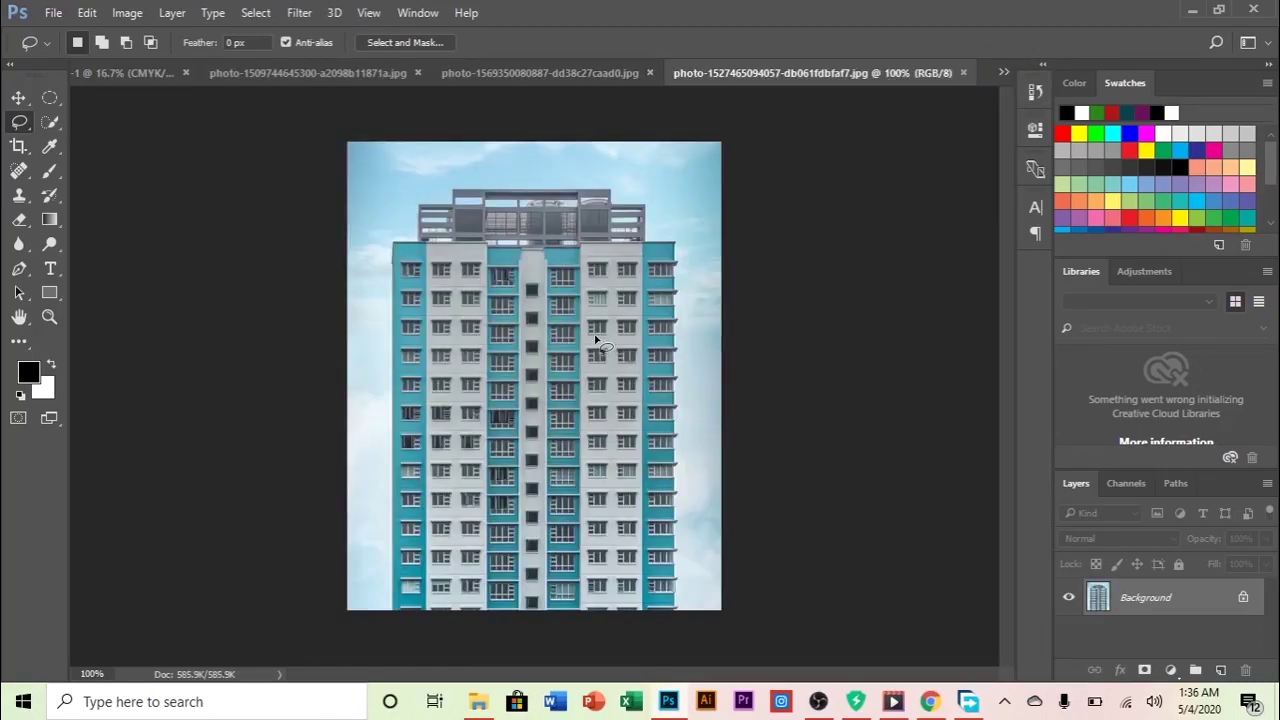
# Select the whole tower with the Polygonal Lasso by placing straight segments along its sides, stepped roof and base.
pyautogui.rightClick(24, 119)
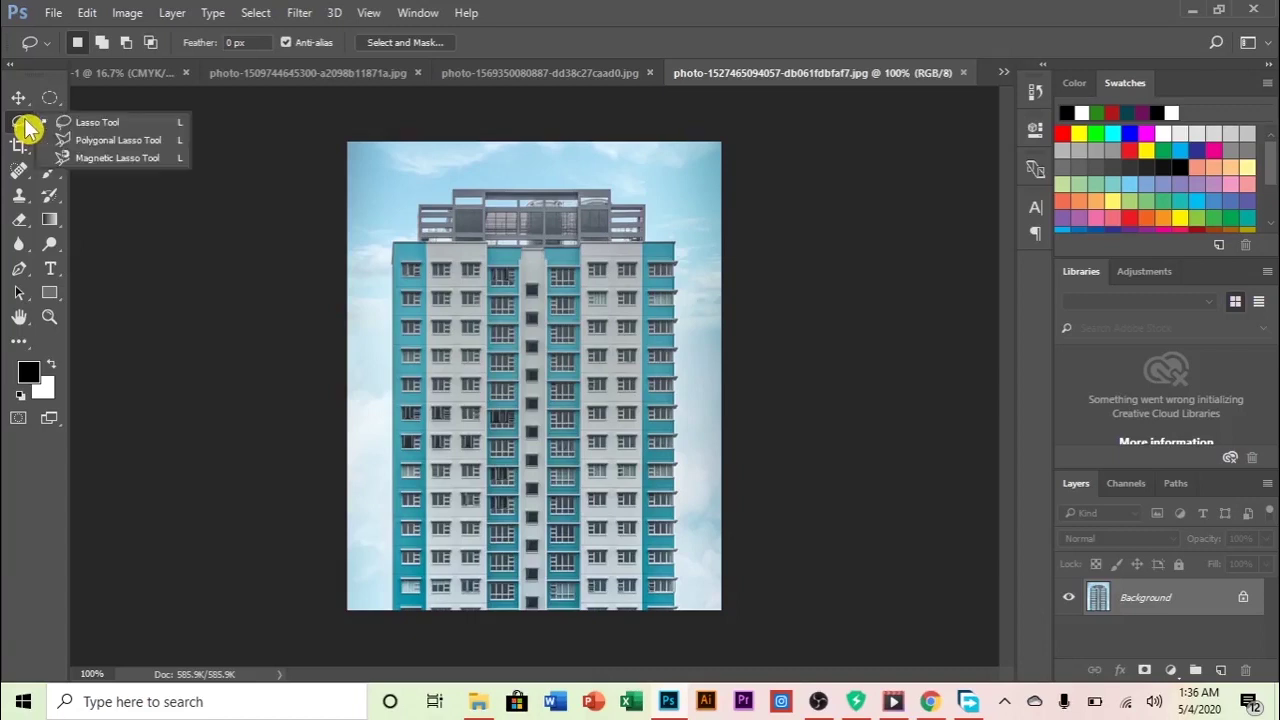
pyautogui.click(120, 142)
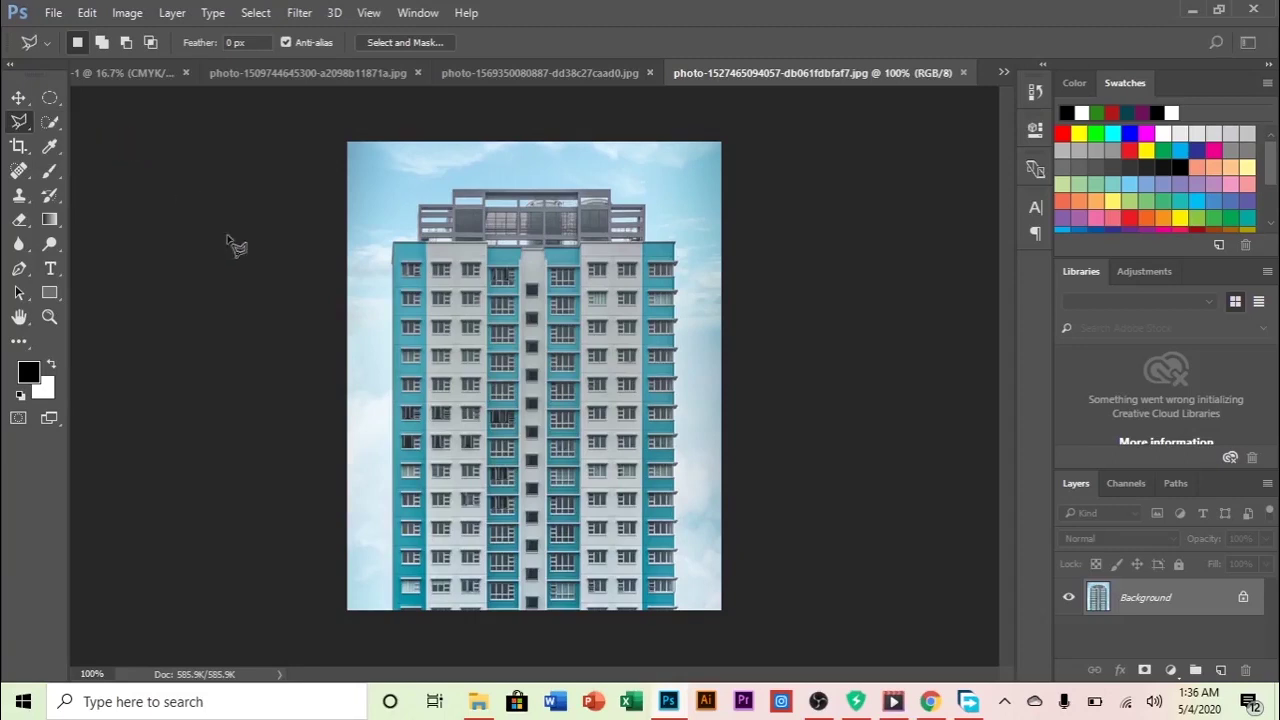
pyautogui.rightClick(20, 124)
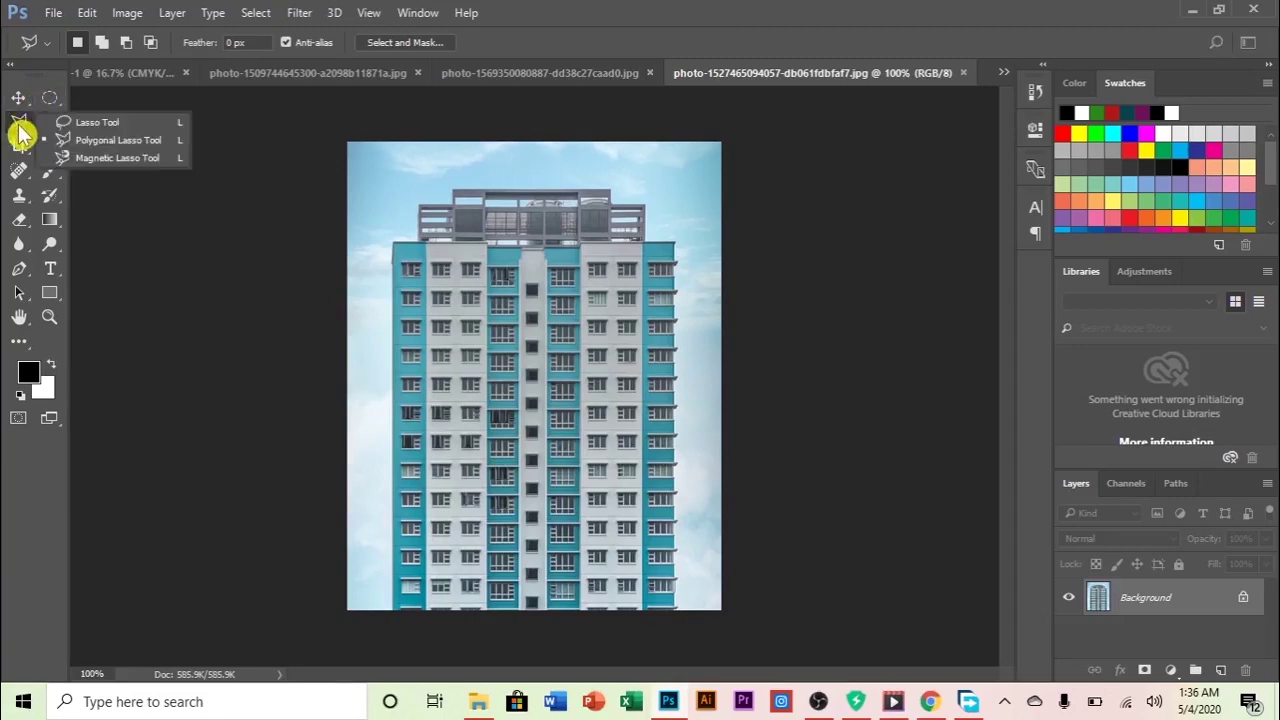
pyautogui.click(21, 128)
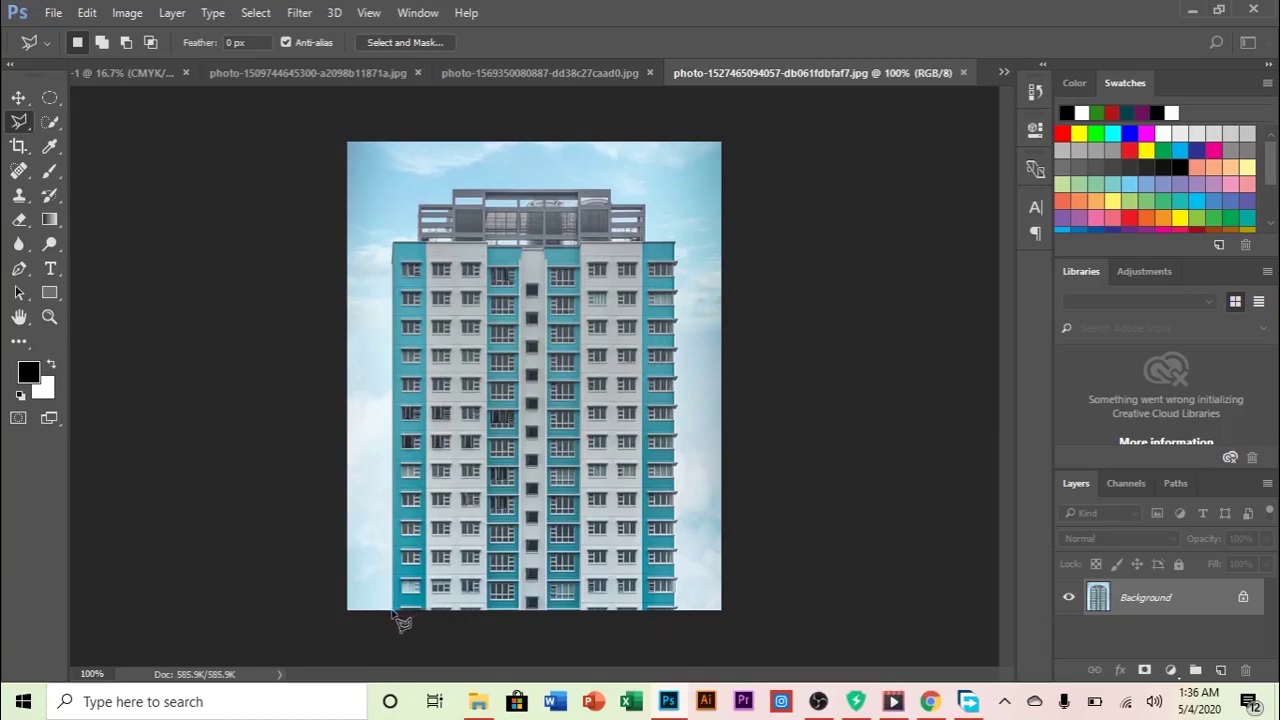
pyautogui.click(394, 245)
pyautogui.click(393, 614)
pyautogui.click(393, 244)
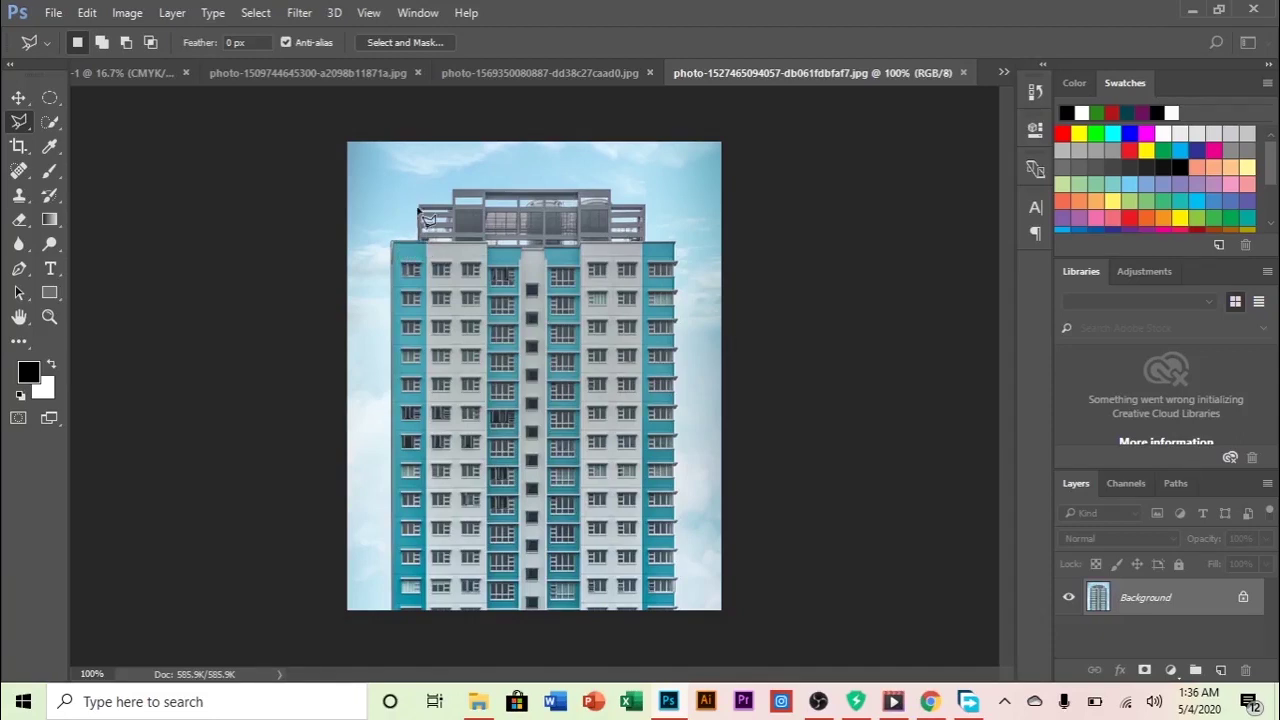
pyautogui.click(418, 203)
pyautogui.press('BackSpace')
pyautogui.click(418, 204)
pyautogui.click(453, 190)
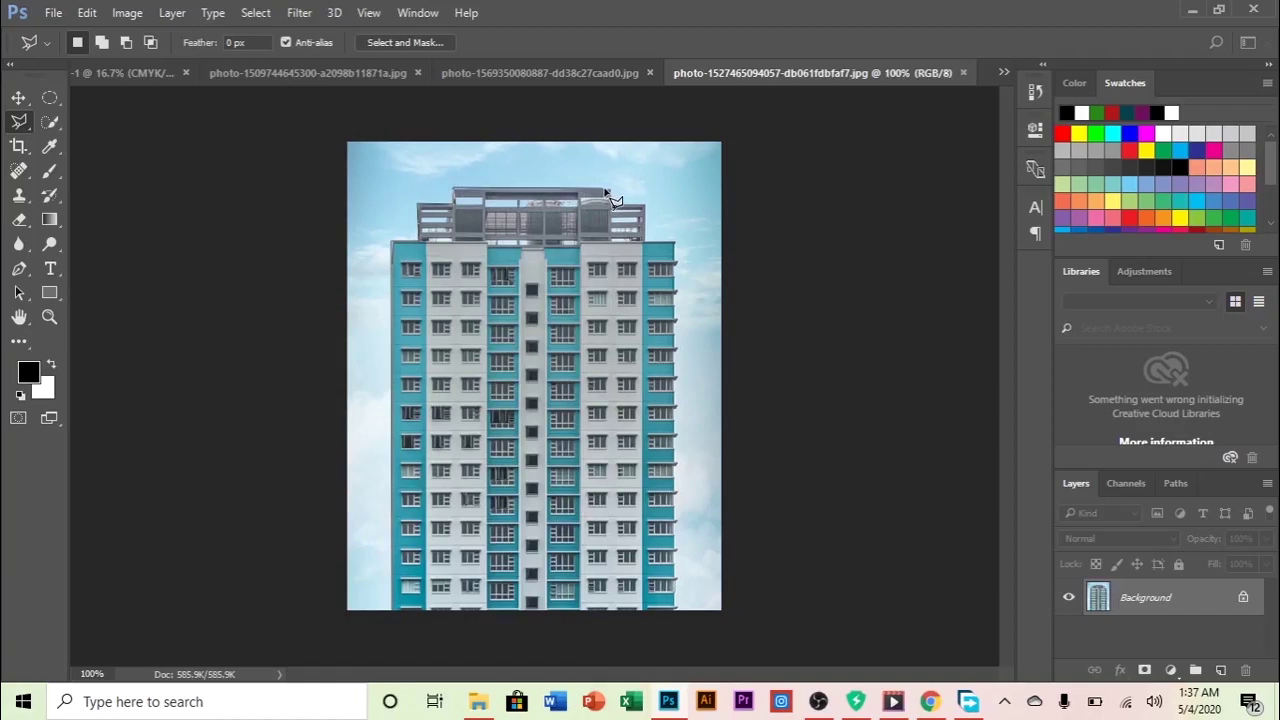
pyautogui.click(612, 193)
pyautogui.click(611, 205)
pyautogui.click(646, 208)
pyautogui.click(678, 243)
pyautogui.click(678, 608)
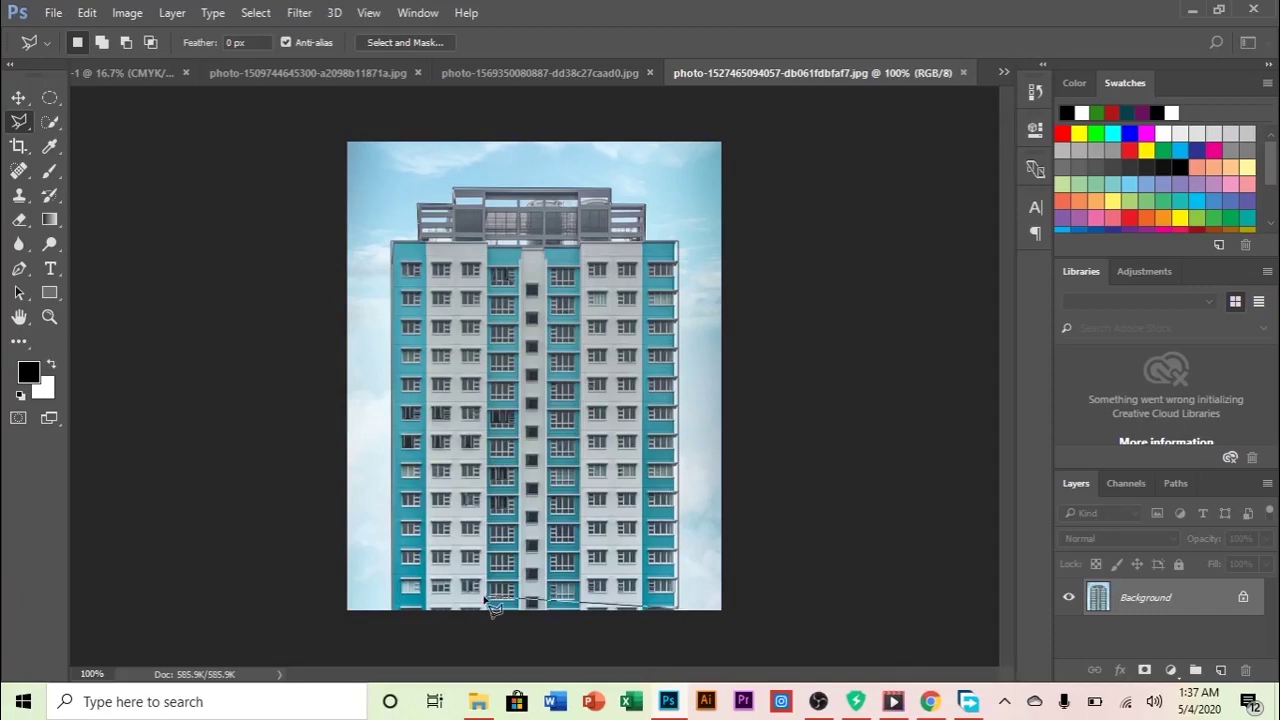
pyautogui.click(392, 609)
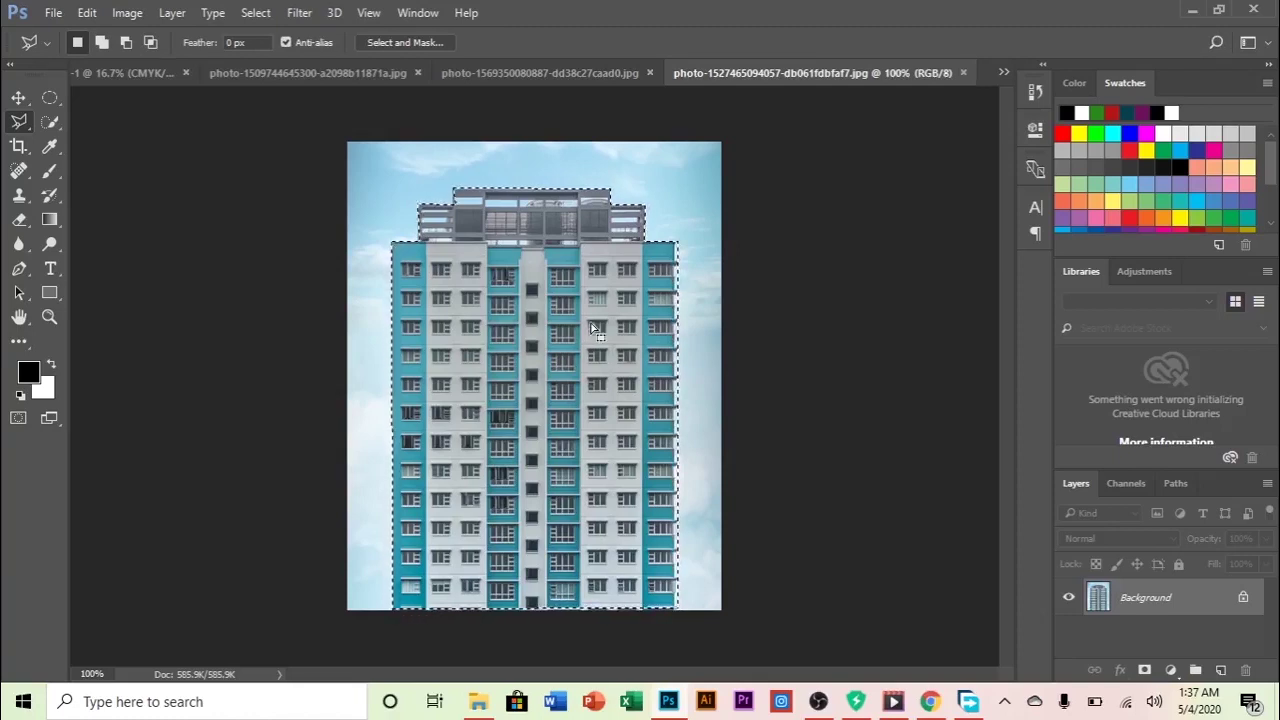
# Move the selected tower down and back up, leaving it slightly above its original position.
pyautogui.press('v')
pyautogui.moveTo(590, 328)
pyautogui.mouseDown()
pyautogui.moveTo(481, 357)
pyautogui.moveTo(610, 285)
pyautogui.moveTo(593, 350)
pyautogui.mouseUp()
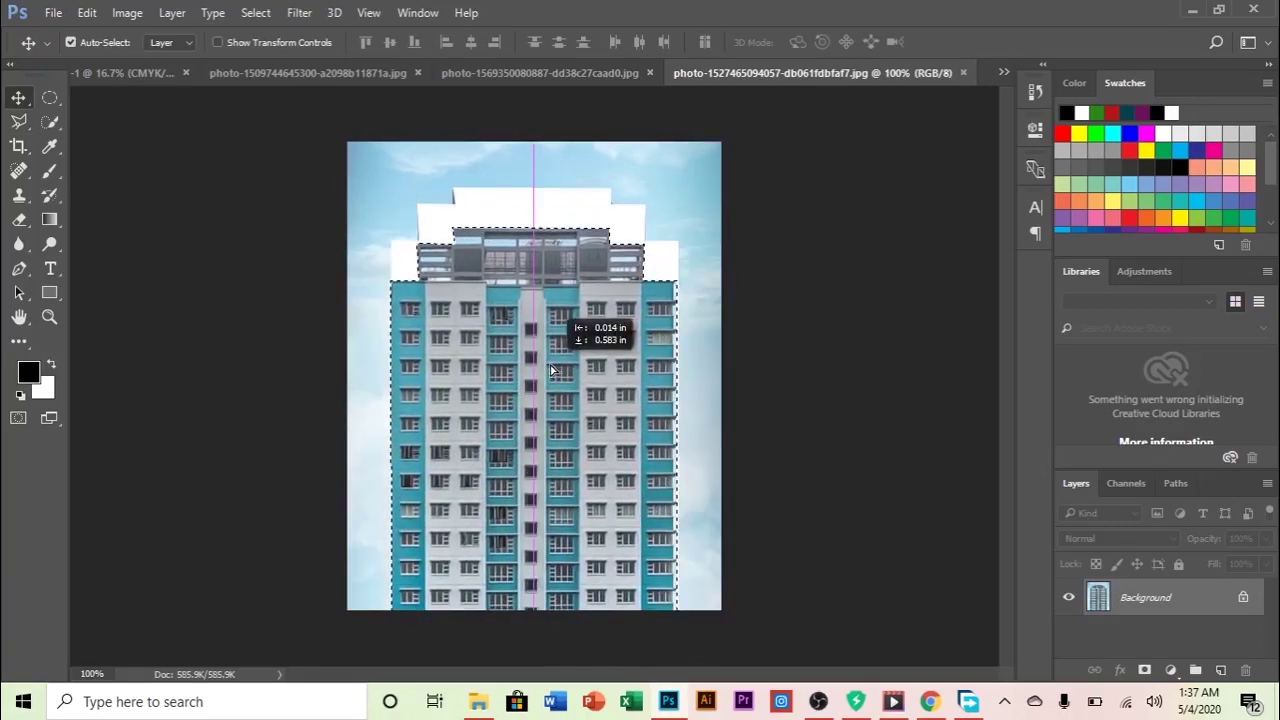
pyautogui.moveTo(560, 318)
pyautogui.mouseDown()
pyautogui.moveTo(572, 309)
pyautogui.moveTo(562, 316)
pyautogui.mouseUp()
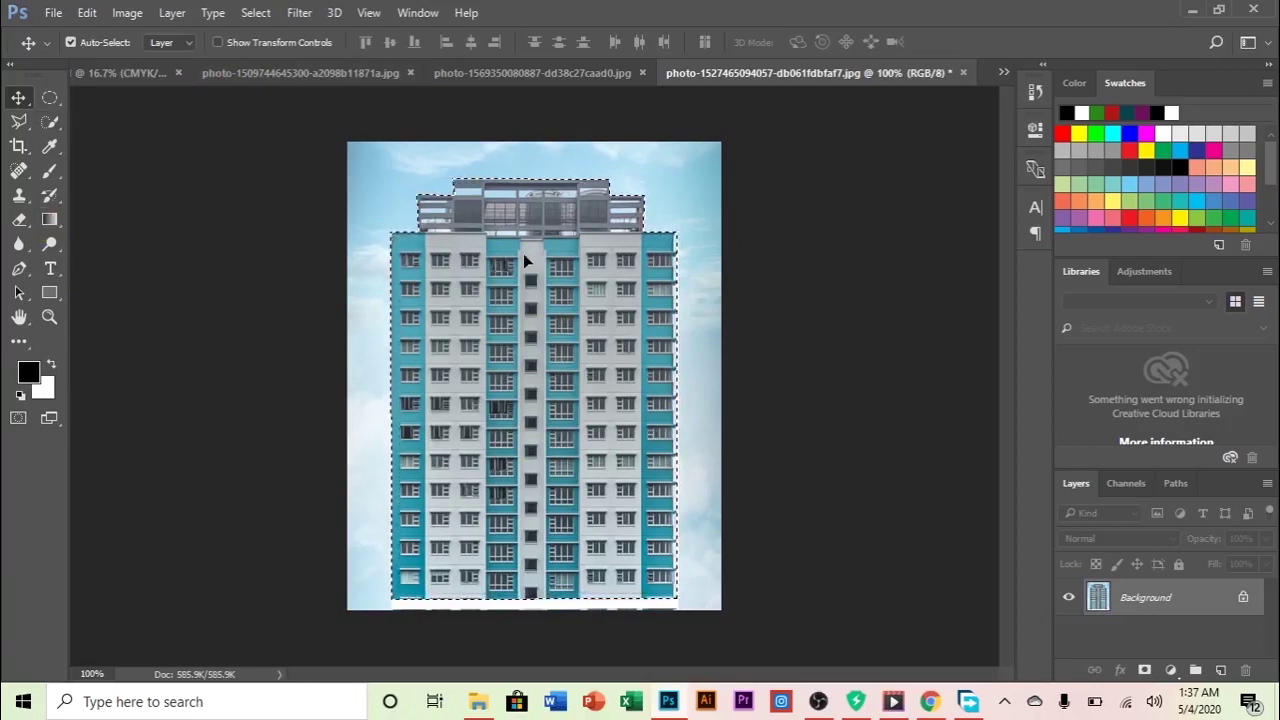
# Switch to the Magnetic Lasso tool, then undo the tower's move and clear its selection.
pyautogui.click(20, 130)
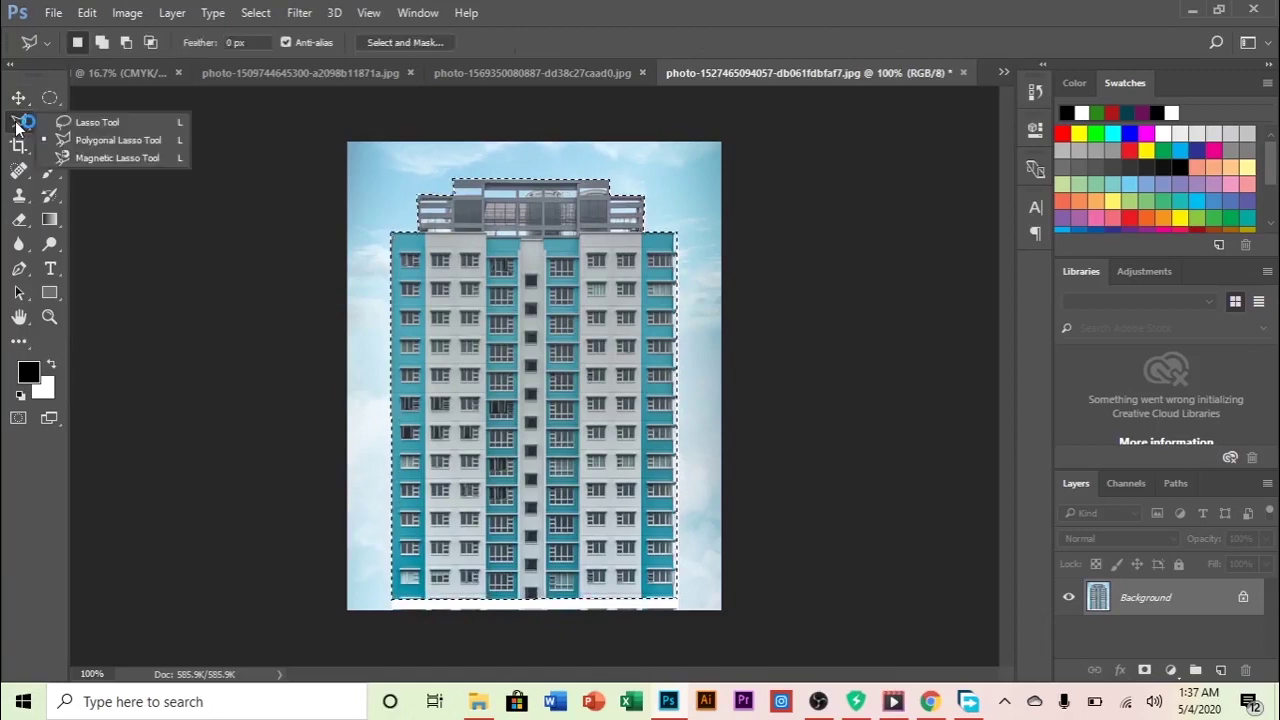
pyautogui.click(130, 162)
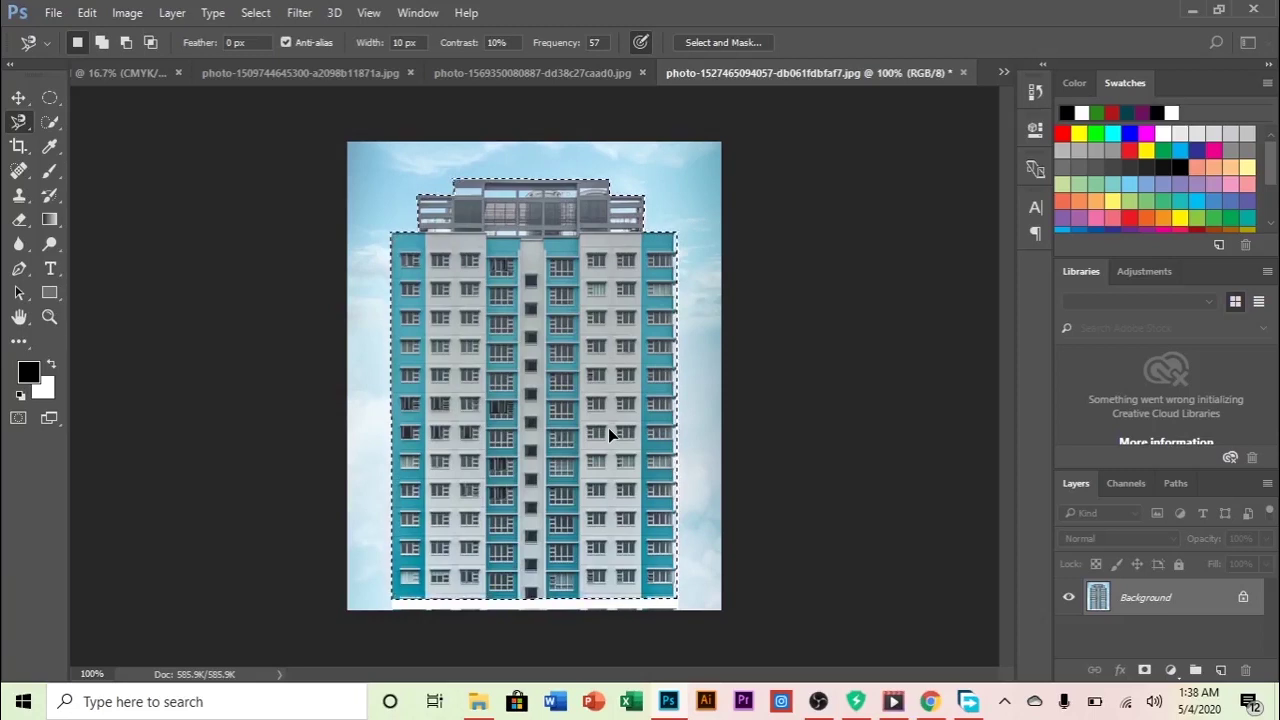
pyautogui.hotkey('ctrl', 'z')
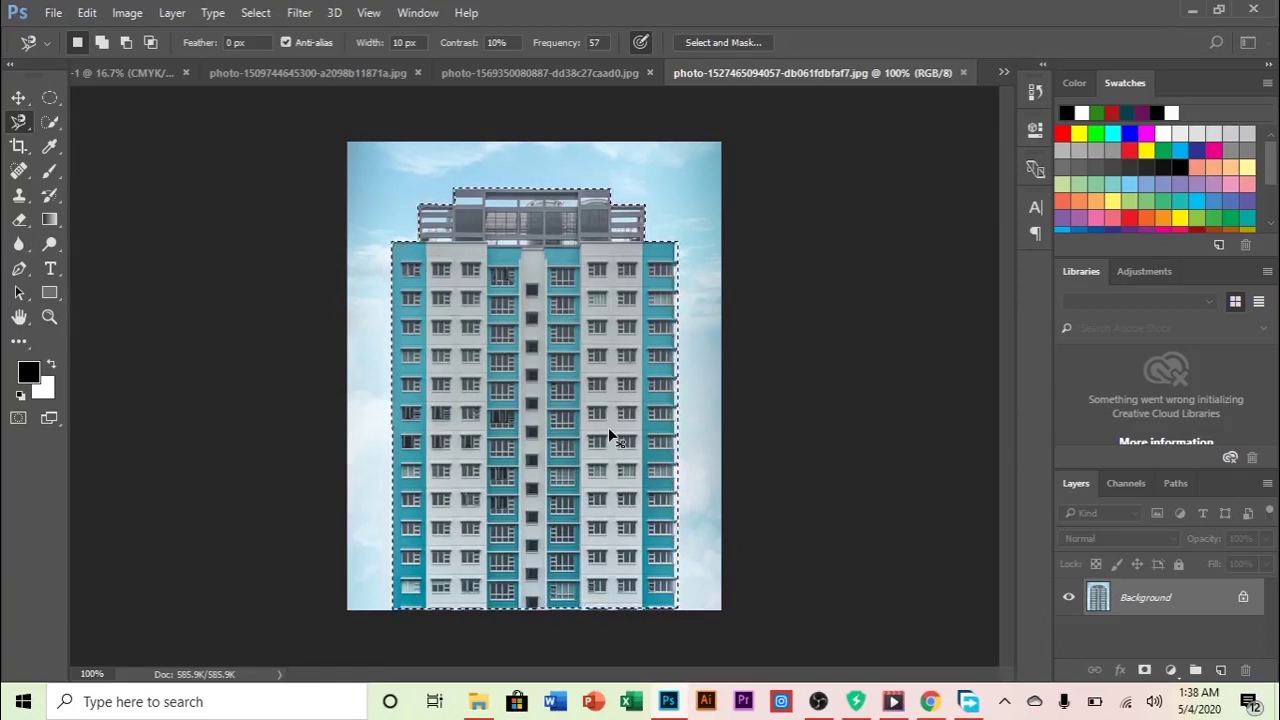
pyautogui.hotkey('ctrl', 'd')
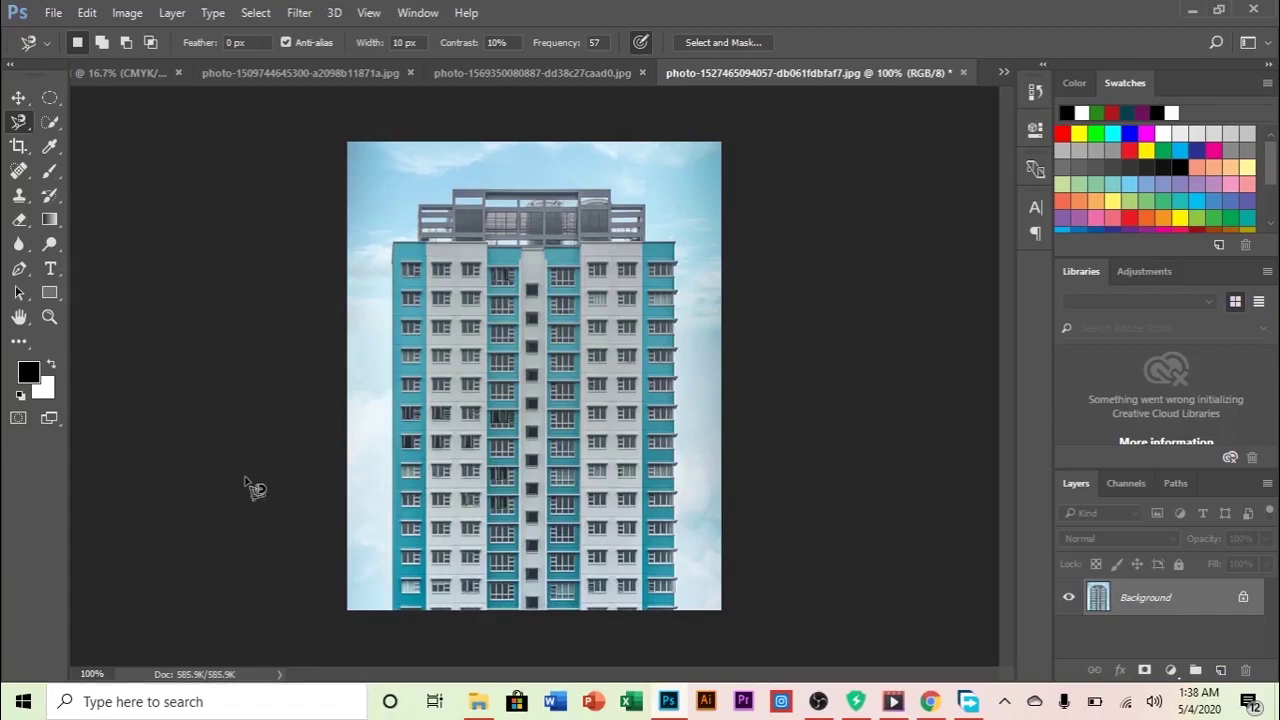
# Select the whole tower by tracing its outline with the Magnetic Lasso and move the selected area slightly down.
pyautogui.click(393, 610)
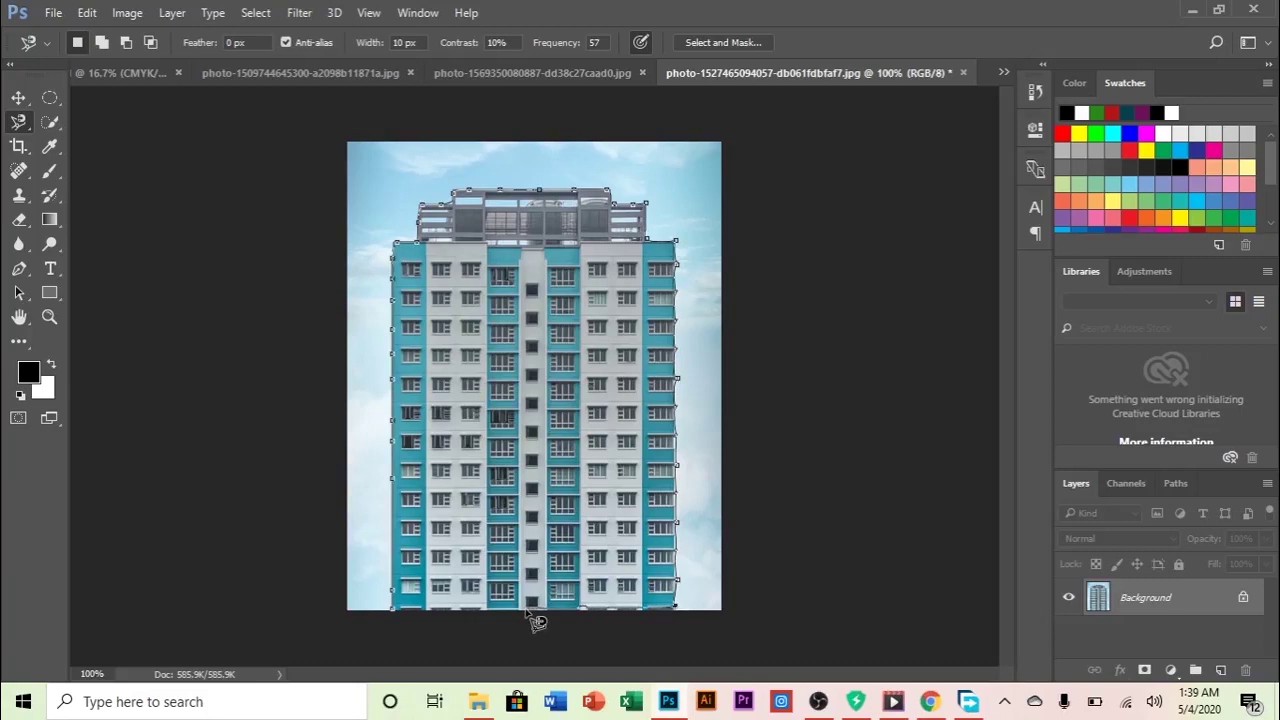
pyautogui.click(394, 612)
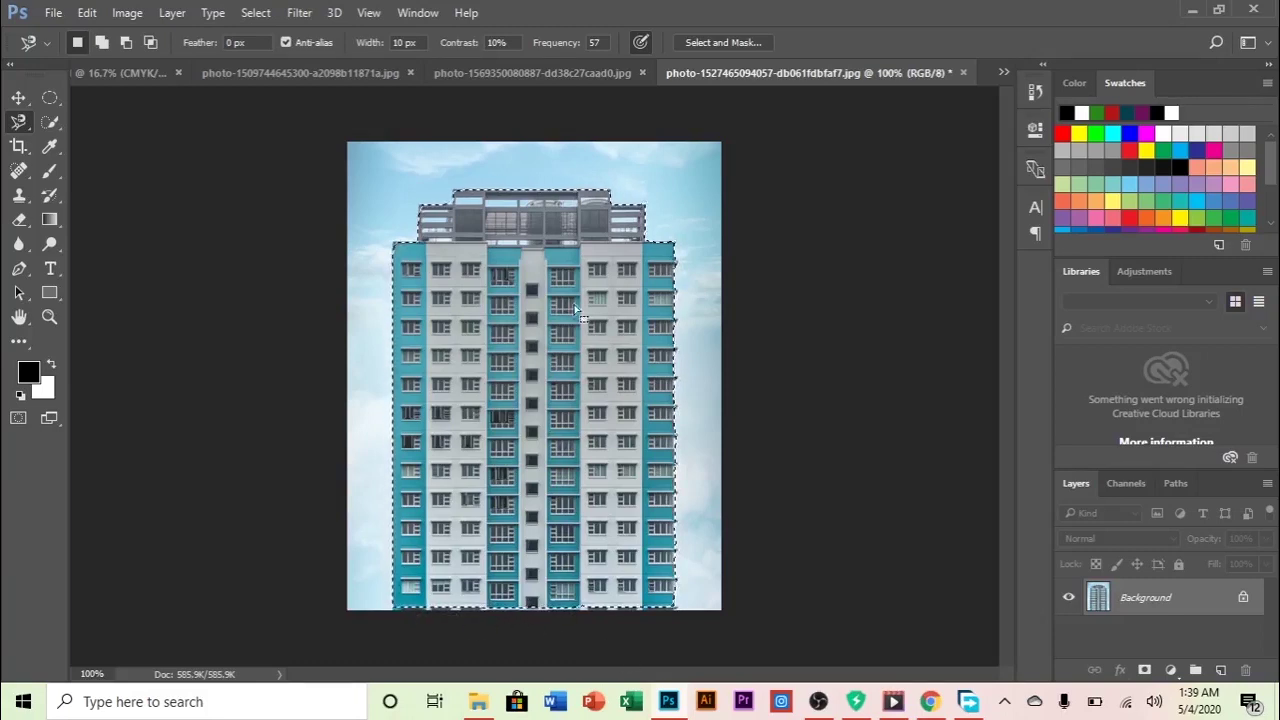
pyautogui.click(22, 99)
pyautogui.moveTo(521, 333)
pyautogui.mouseDown()
pyautogui.moveTo(595, 362)
pyautogui.moveTo(495, 215)
pyautogui.moveTo(572, 348)
pyautogui.moveTo(520, 332)
pyautogui.moveTo(522, 345)
pyautogui.mouseUp()
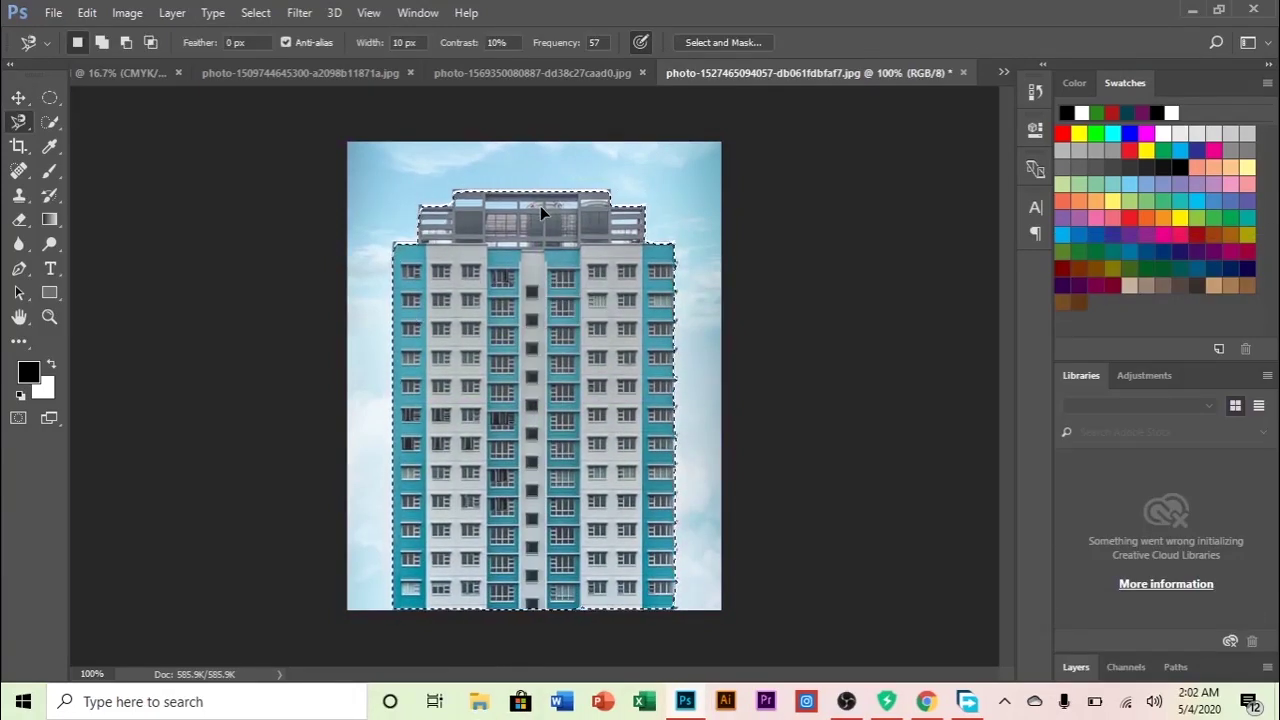
# Activate the Quick Selection tool, keeping the tower selected.
pyautogui.click(55, 130)
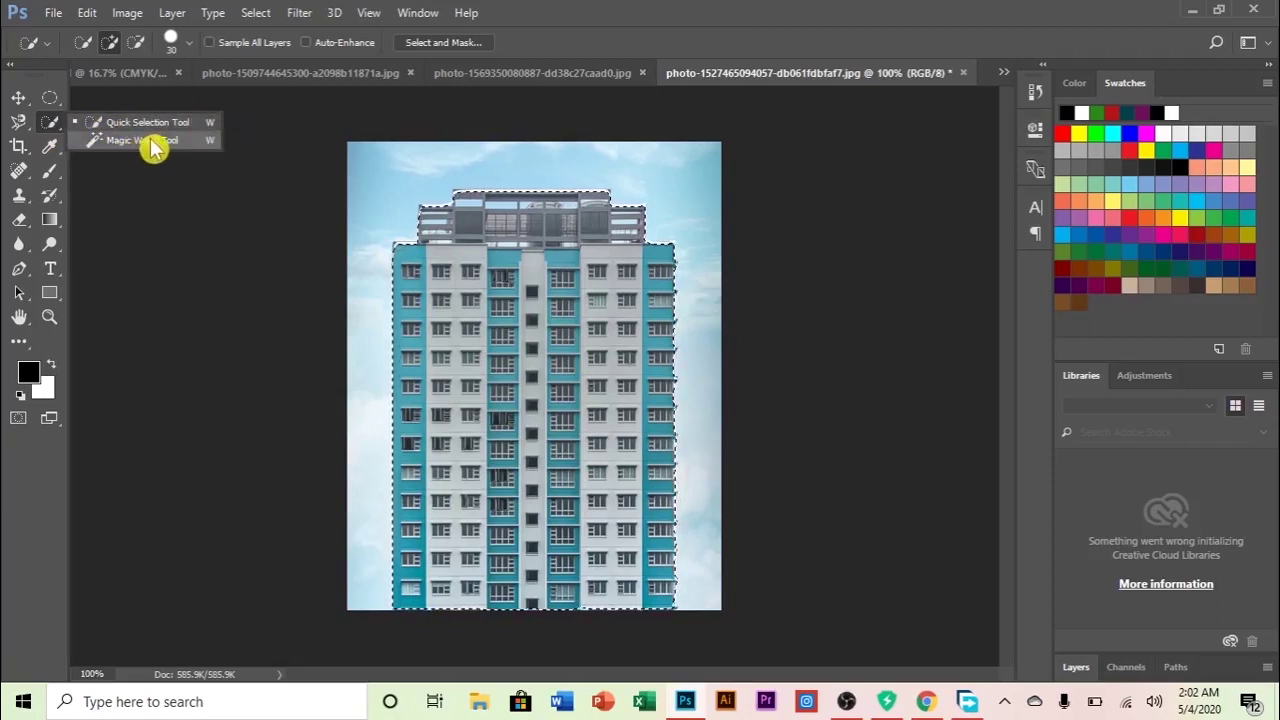
pyautogui.click(50, 128)
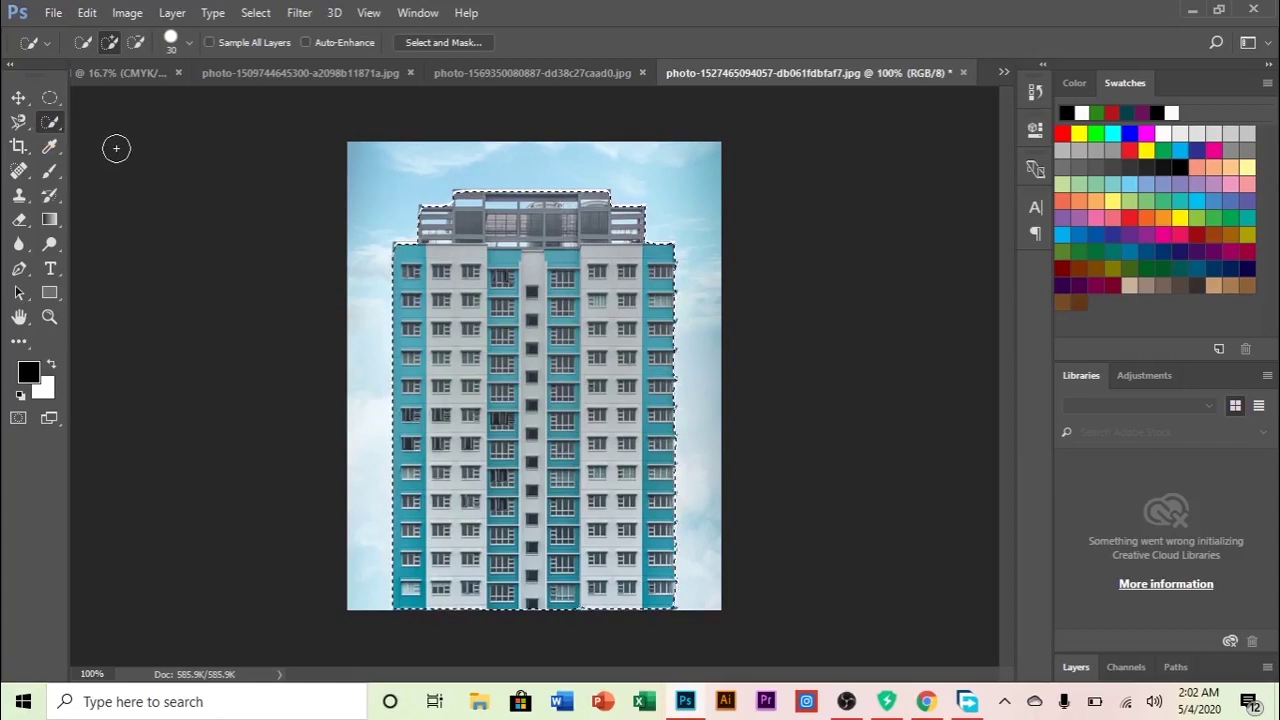